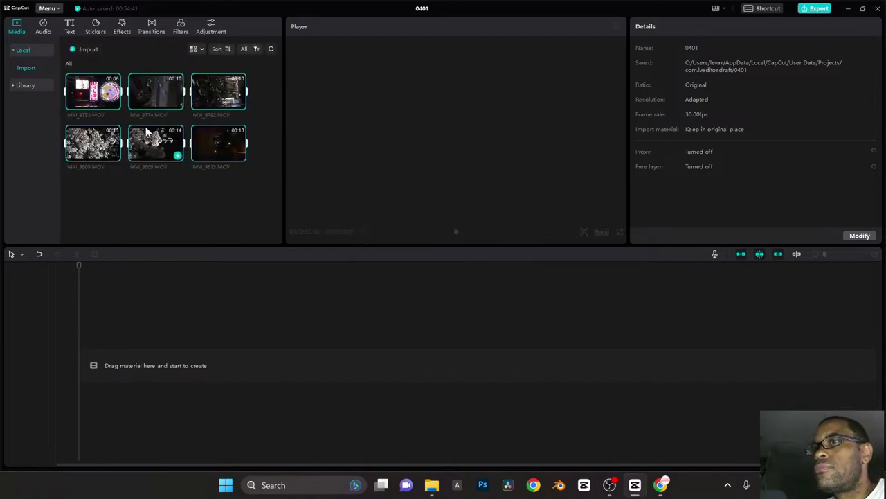
left_click(174, 191)
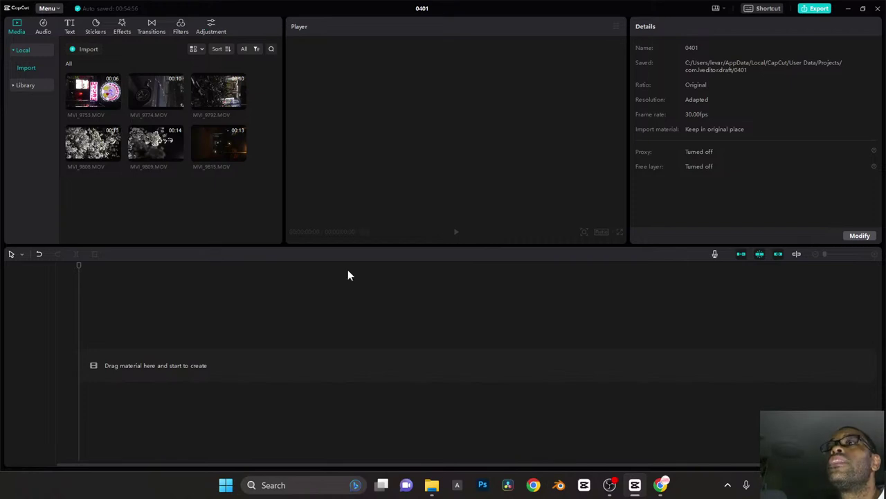
left_click(91, 48)
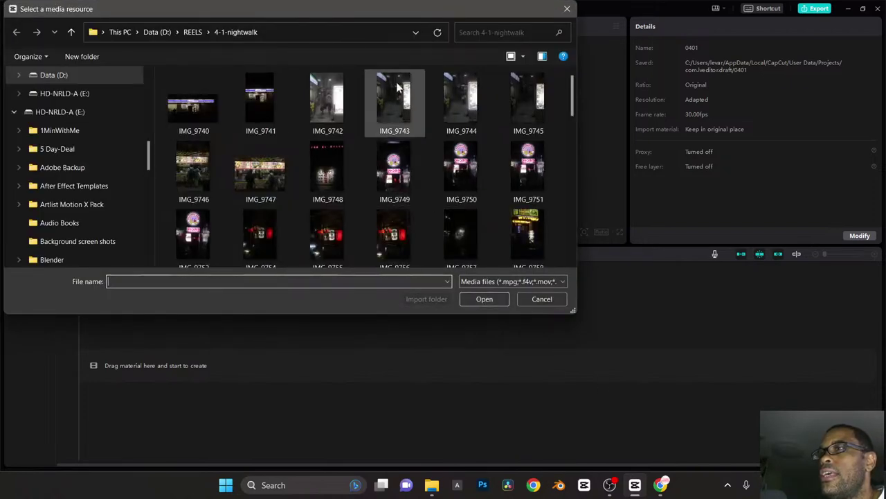
left_click_drag(421, 10, 442, 0)
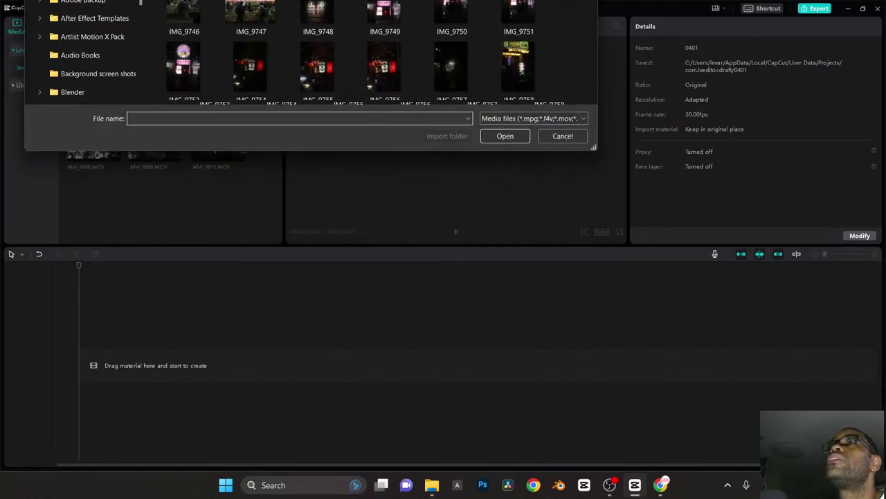
key("Escape")
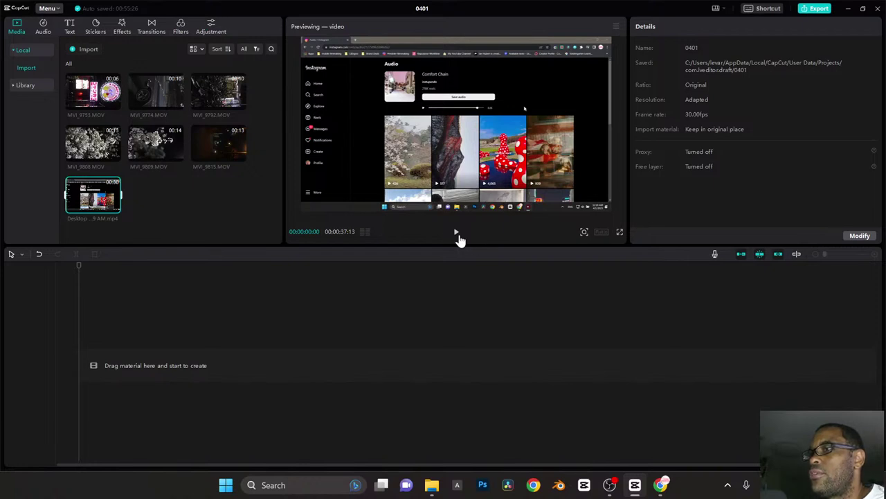
left_click_drag(106, 220, 67, 368)
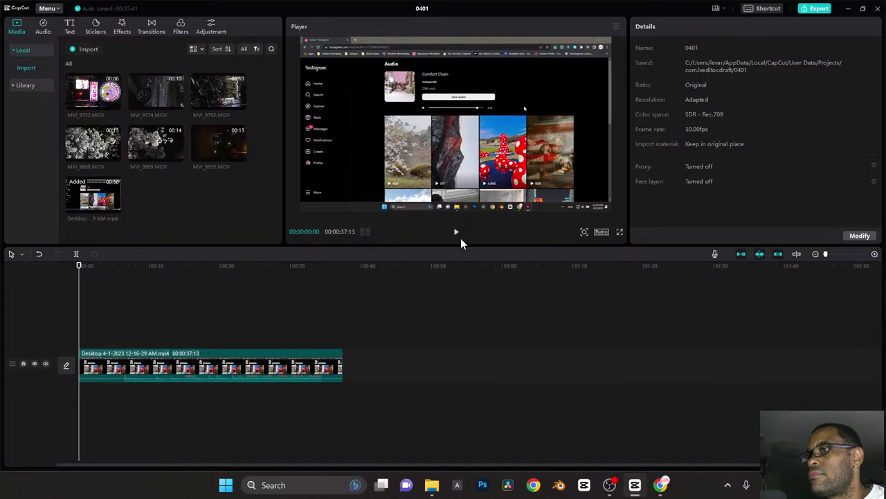
Step: Check playback of the screen recording against the MVI_9753.MOV preview and delete the recording's clip from the timeline
key("Down")
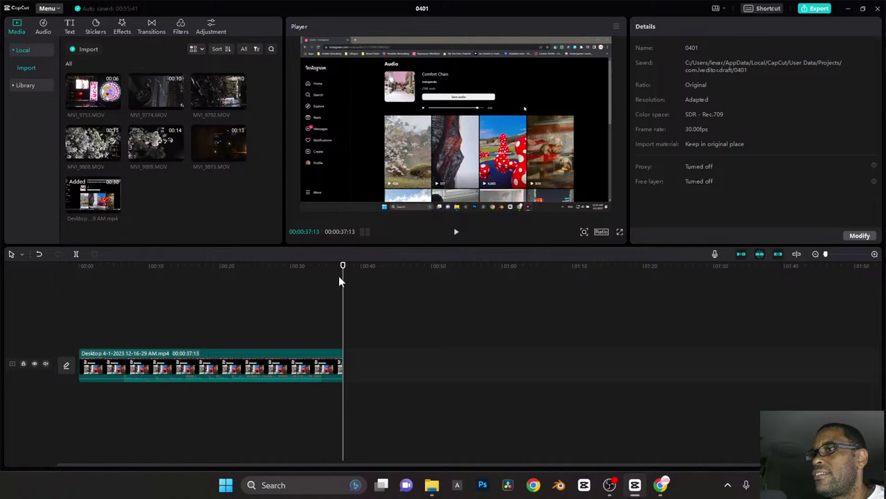
left_click_drag(344, 268, 0, 287)
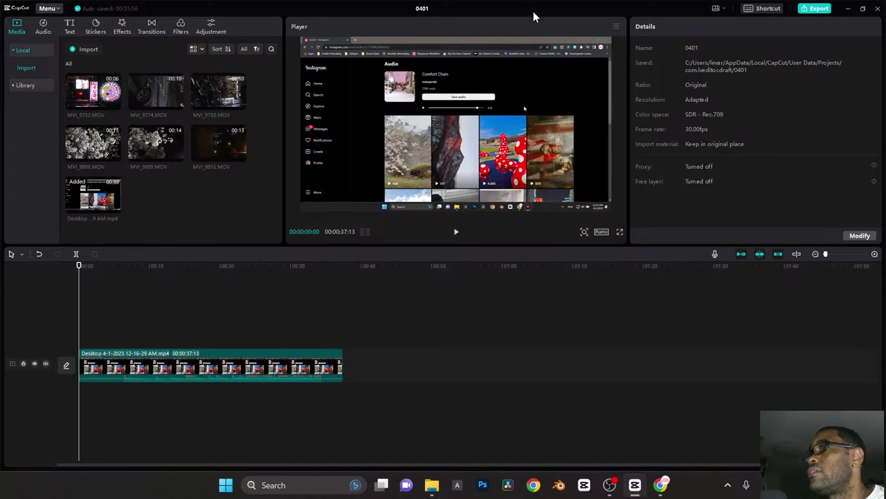
key("Down")
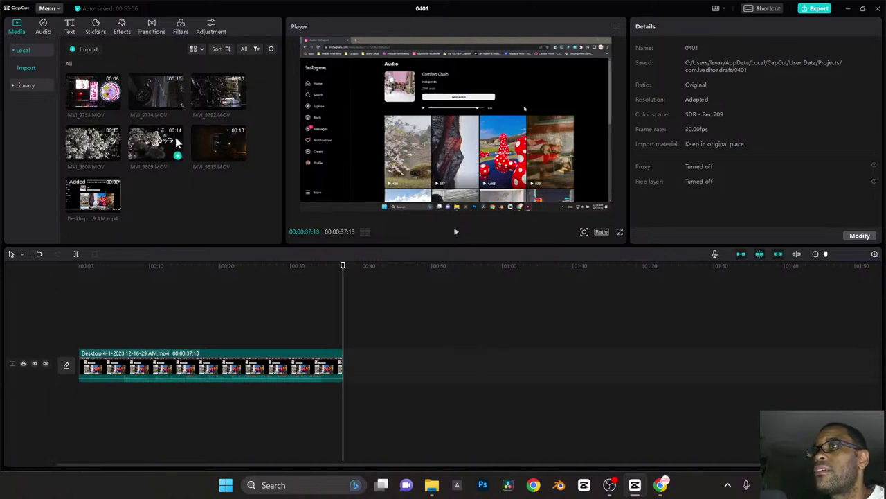
left_click(112, 88)
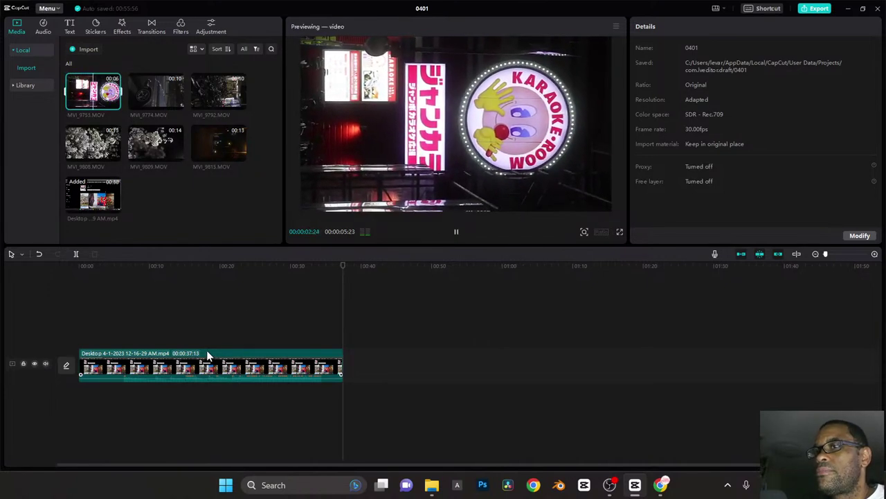
left_click(90, 199)
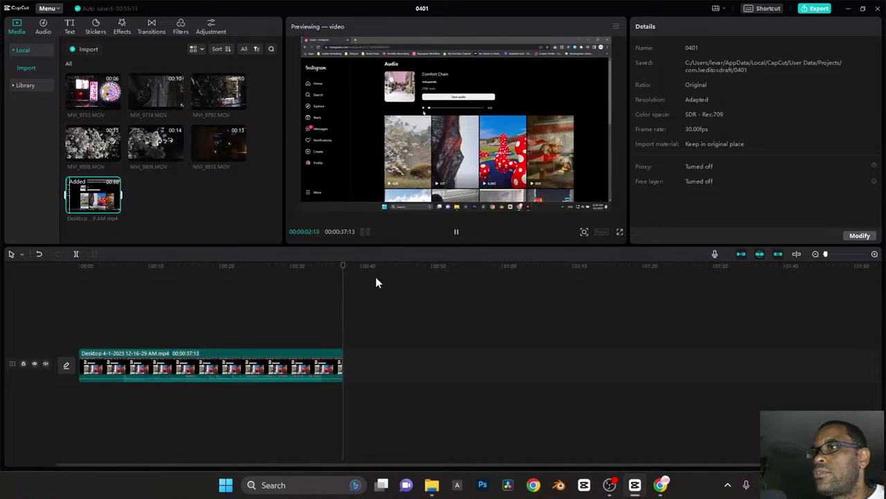
left_click(210, 365)
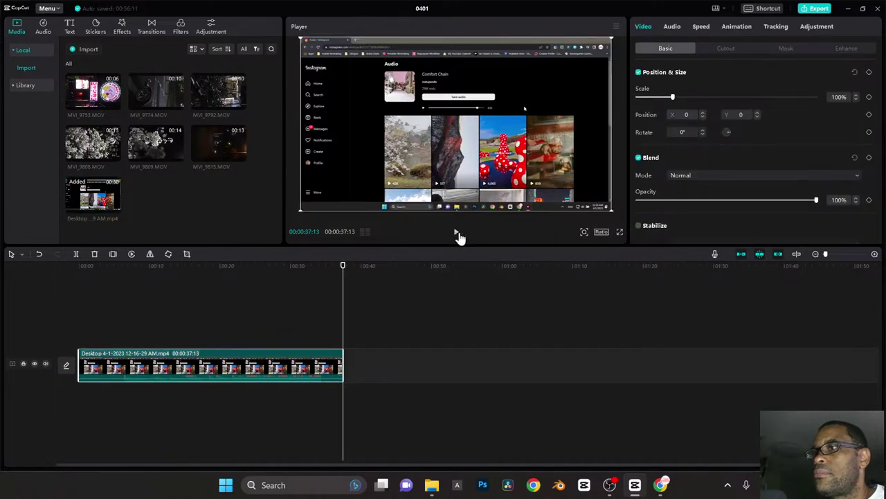
left_click_drag(345, 275, 79, 281)
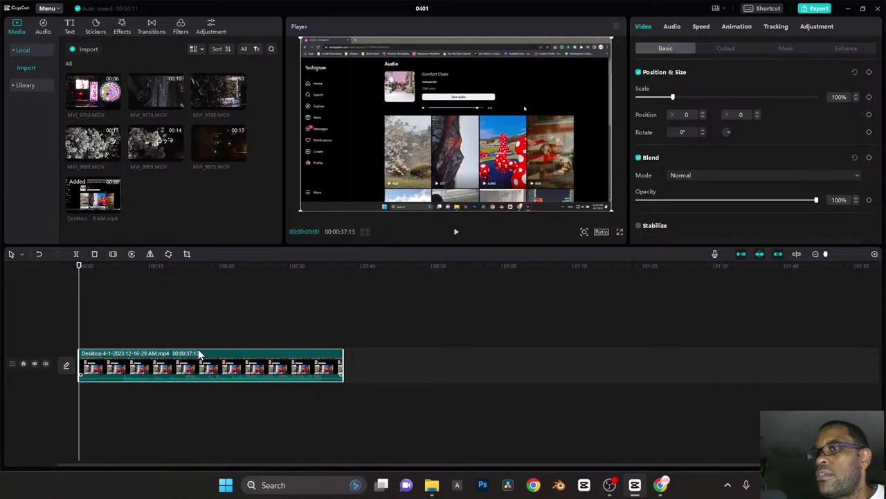
key("Delete")
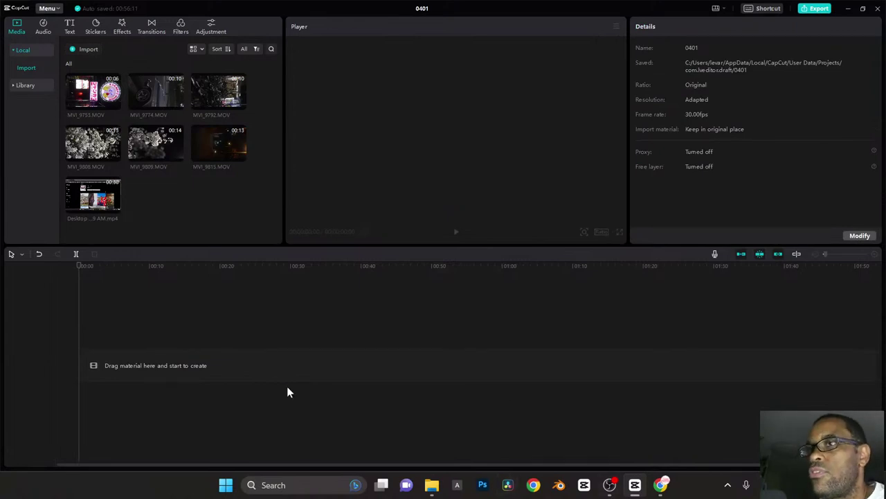
Step: Preview the screen recording in the media library and add it to the timeline again
left_click(83, 204)
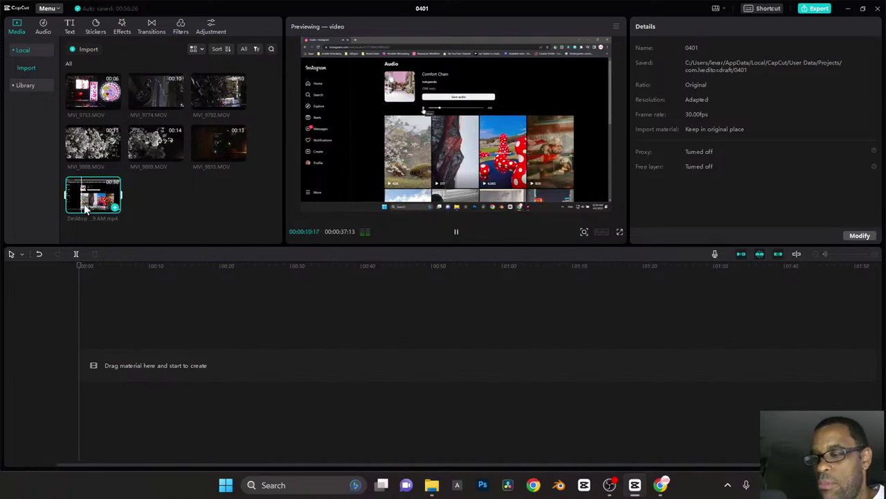
key("space")
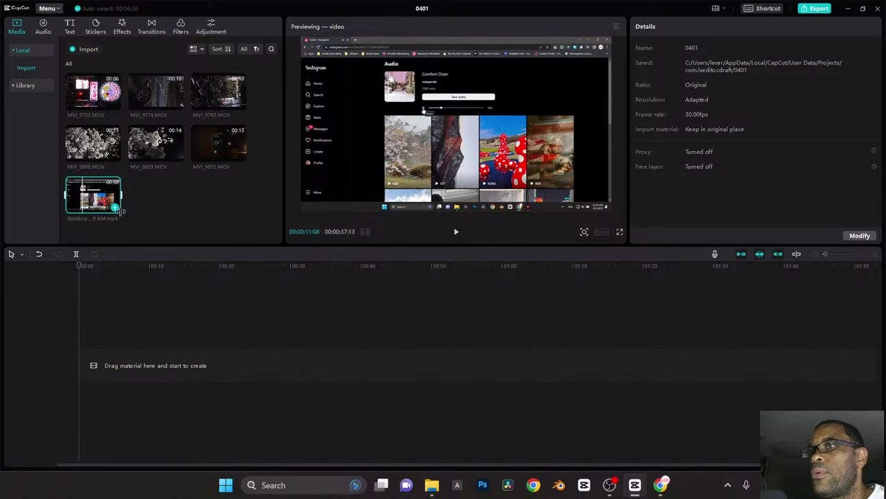
left_click(114, 207)
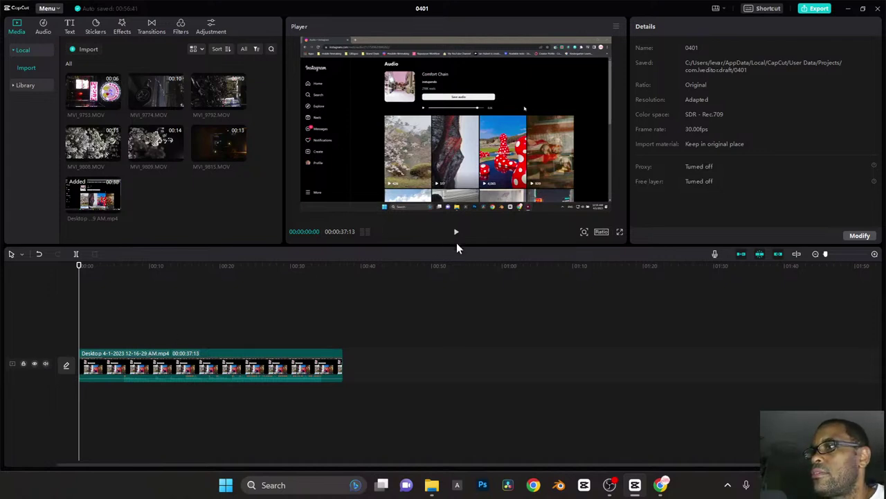
left_click(440, 318)
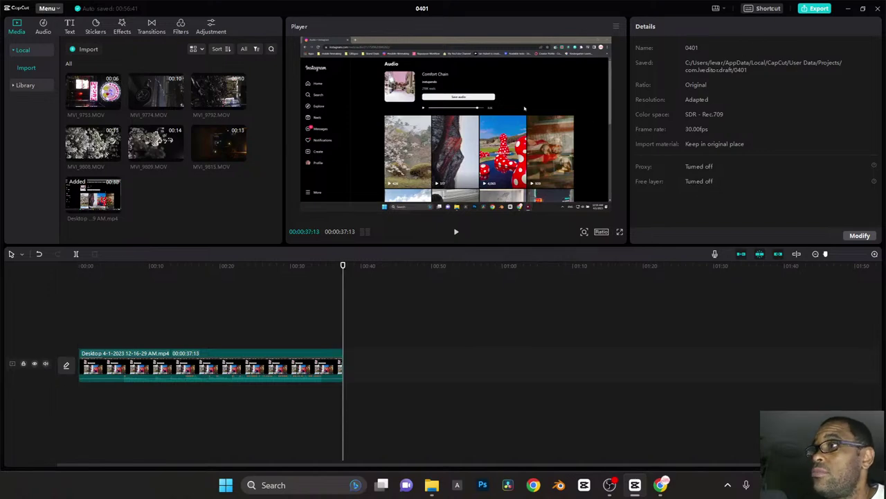
Step: Close the current project and CapCut completely, relaunch CapCut and start a new project
left_click(876, 8)
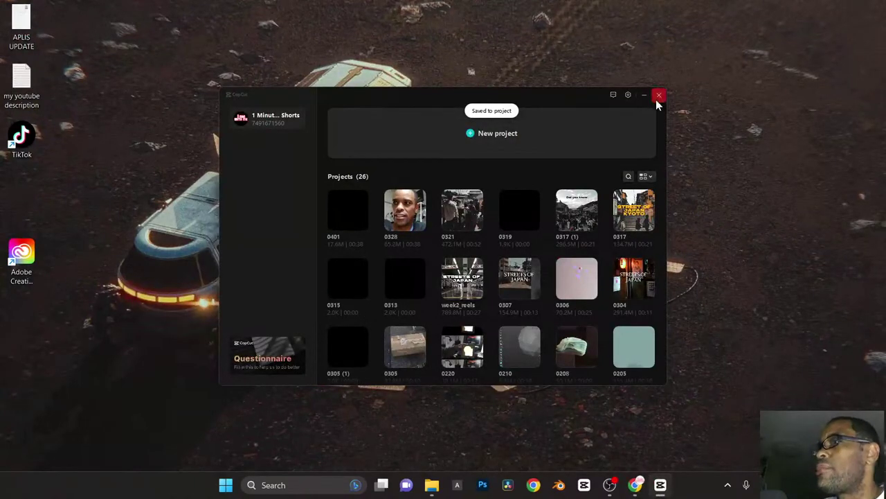
left_click(658, 96)
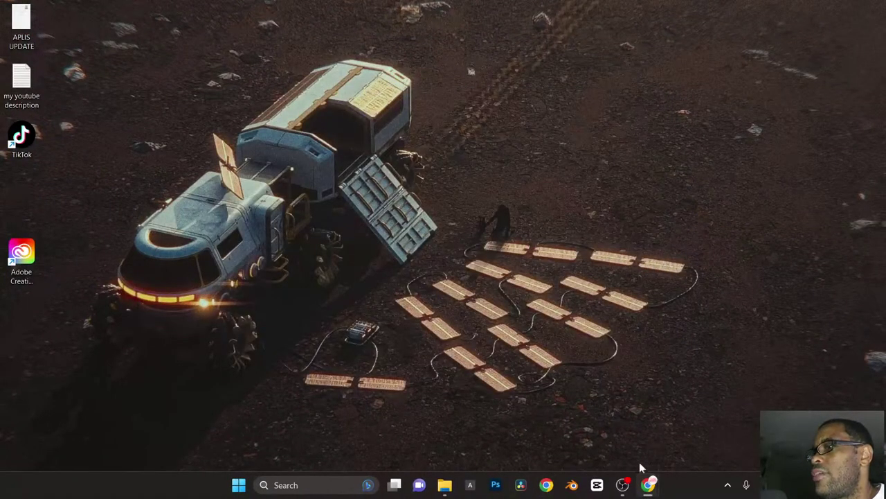
left_click(600, 488)
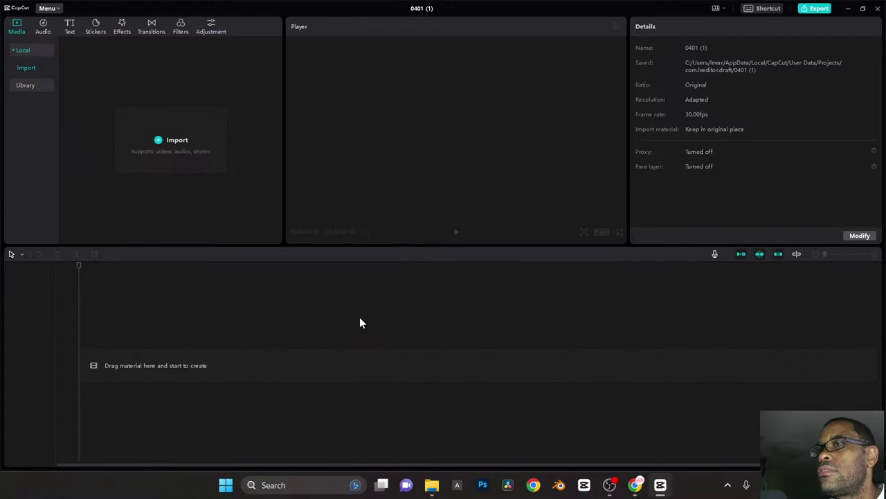
left_click(173, 145)
left_click(223, 114)
left_click(538, 279)
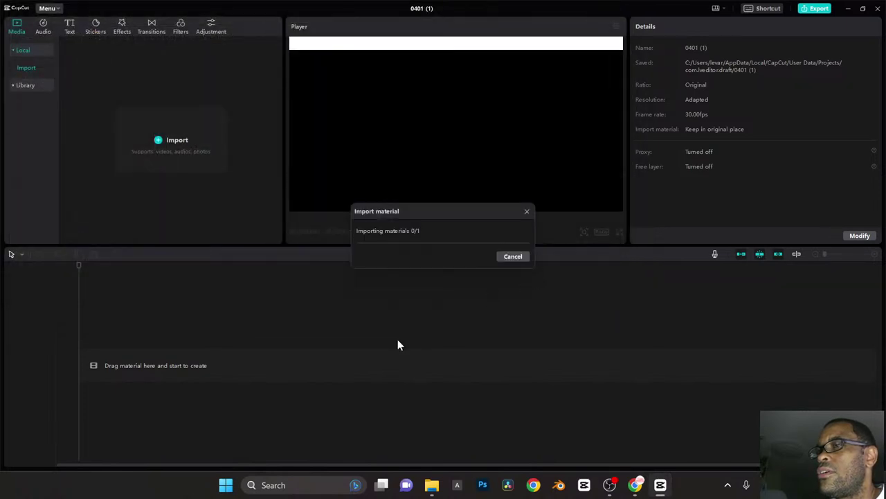
mouse_move(114, 105)
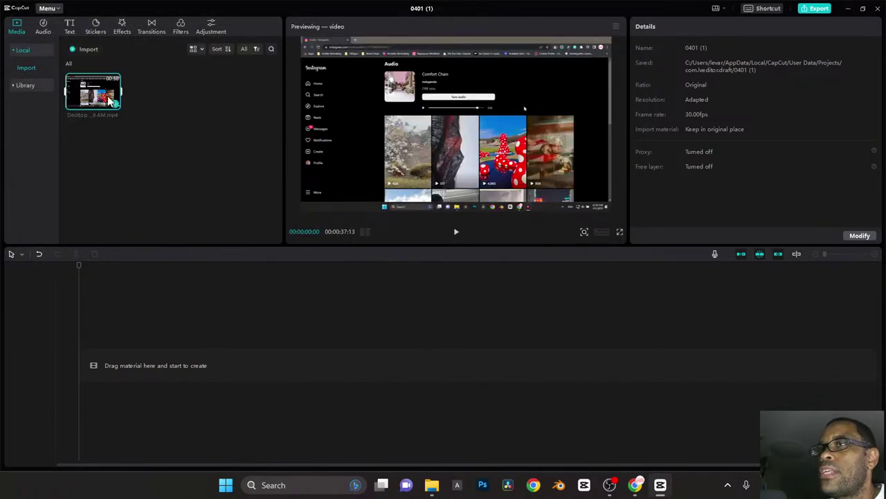
left_click(115, 105)
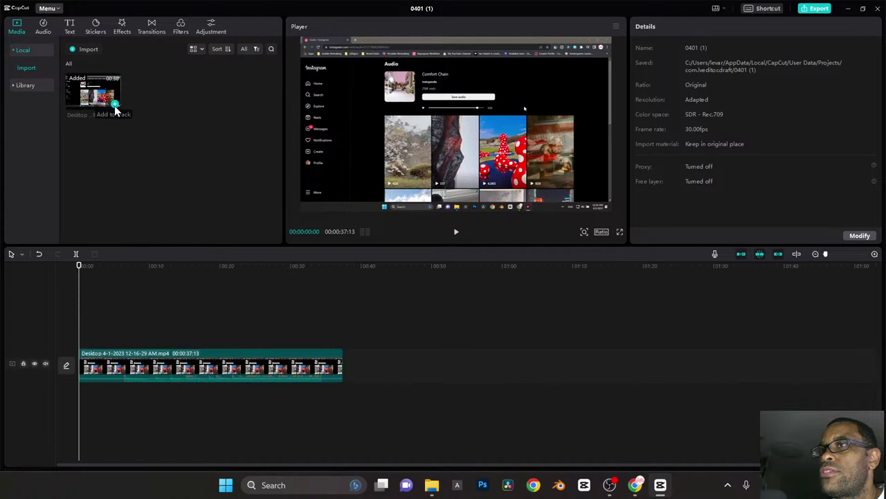
Step: Play the screen recording to find its cut point, split the clip at 00:00:06:12 and delete the opening part
left_click(456, 233)
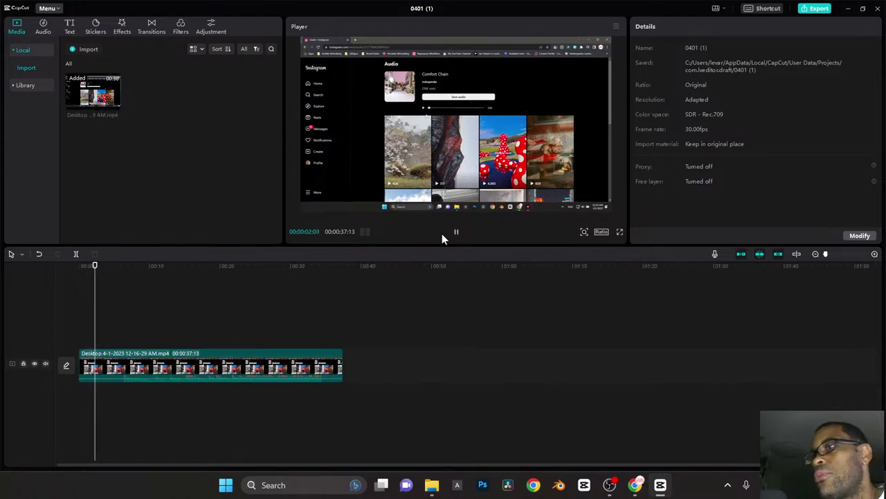
left_click(456, 233)
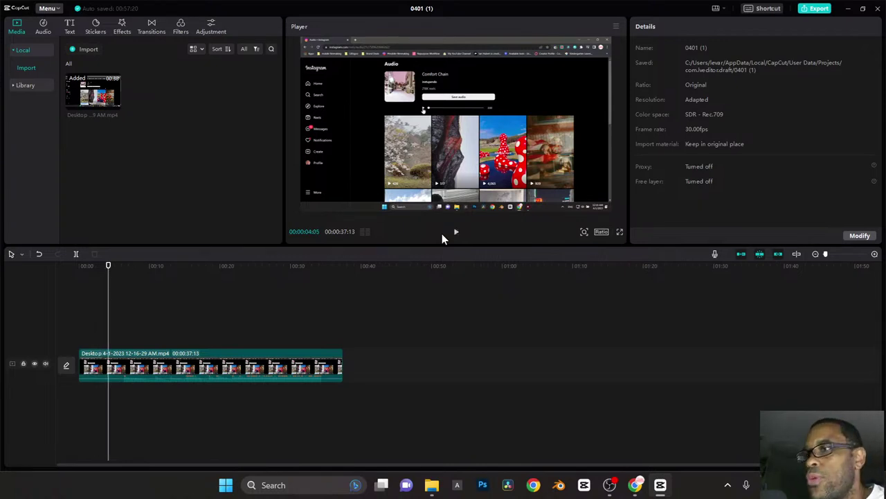
left_click(453, 236)
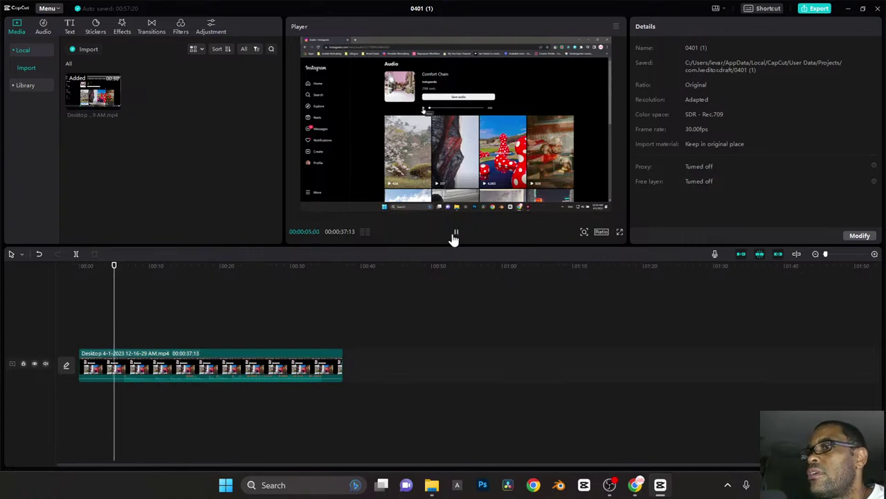
left_click(454, 235)
left_click_drag(130, 271, 121, 274)
left_click_drag(123, 277, 125, 277)
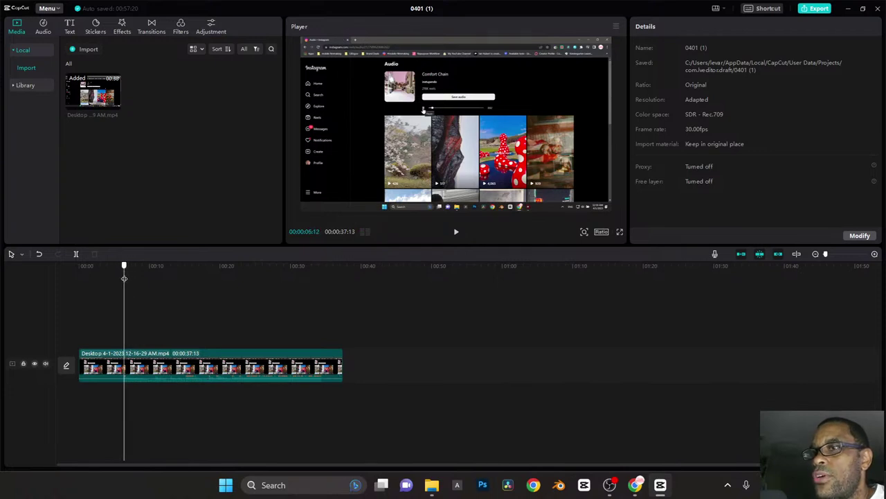
left_click(146, 359)
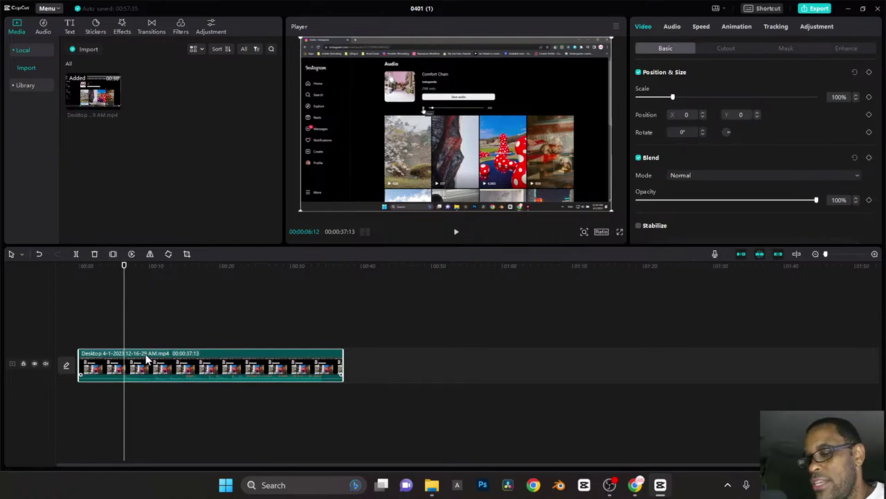
key("ctrl+b")
left_click(109, 362)
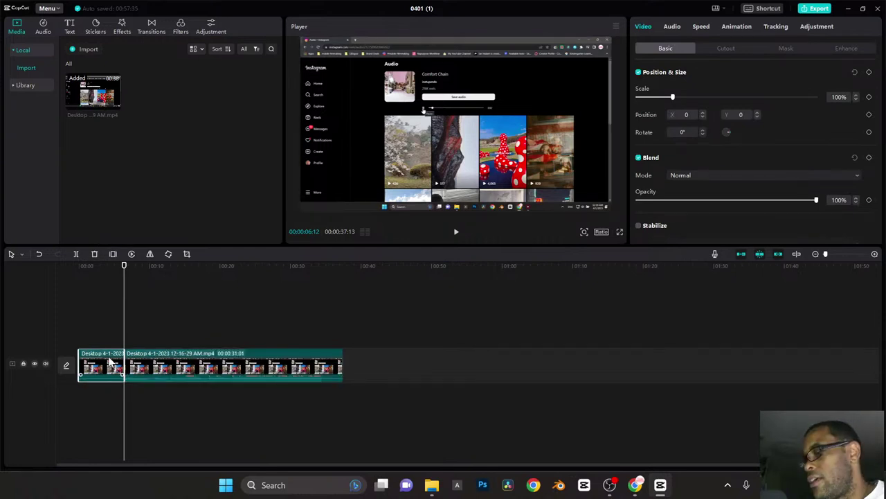
key("Delete")
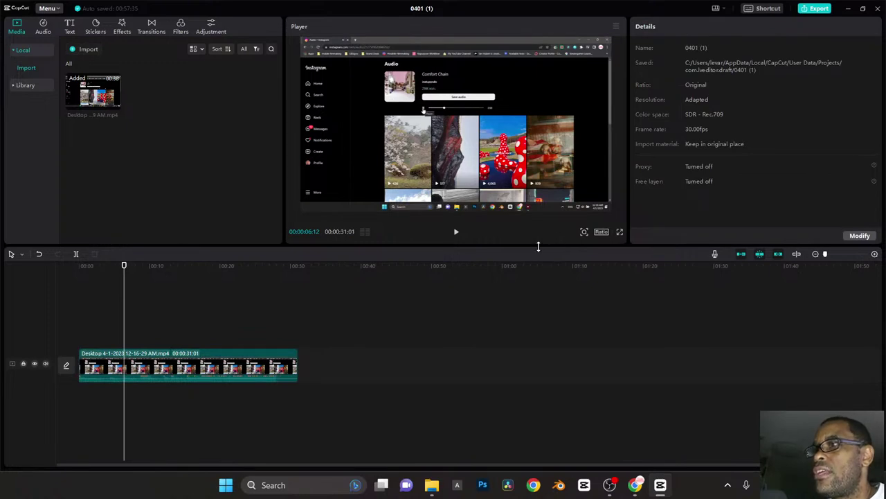
Step: Enlarge the player area by shrinking the timeline and media areas, and try the Media first workspace layout
left_click_drag(539, 245, 535, 263)
mouse_move(534, 317)
left_mouse_down()
mouse_move(518, 360)
mouse_move(537, 314)
left_mouse_up()
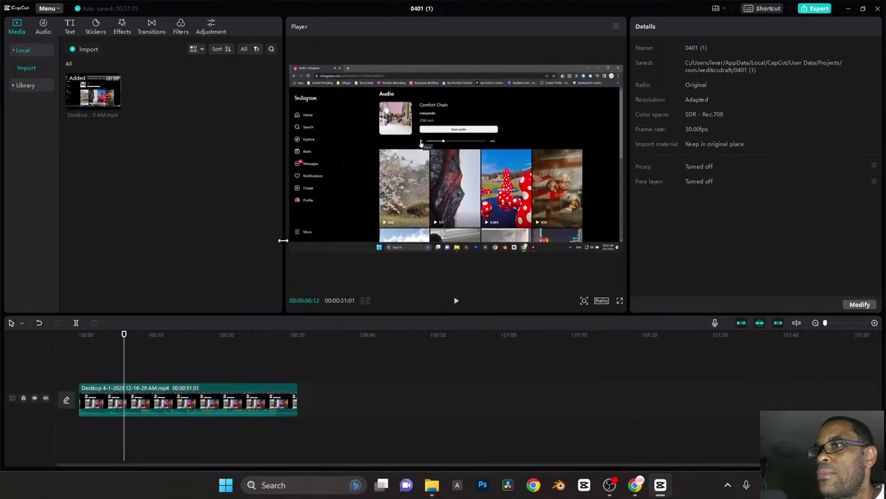
left_click_drag(278, 239, 240, 246)
left_click_drag(623, 233, 600, 211)
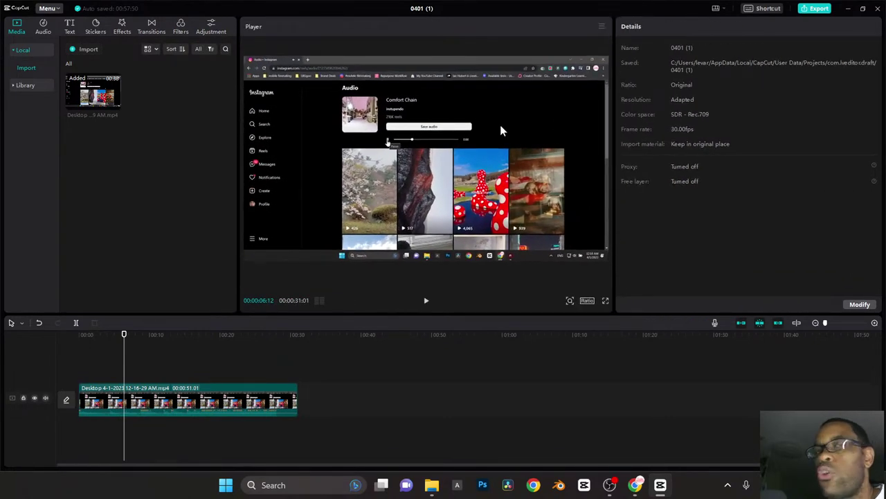
left_click(717, 9)
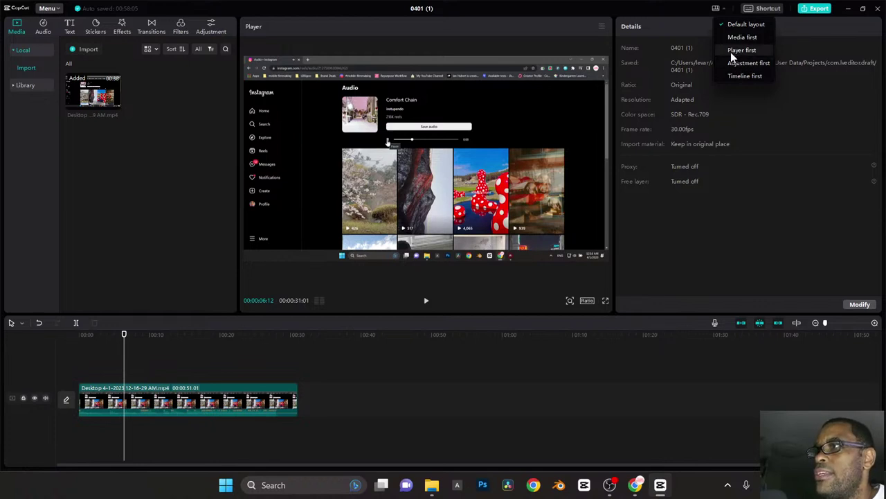
left_click(738, 41)
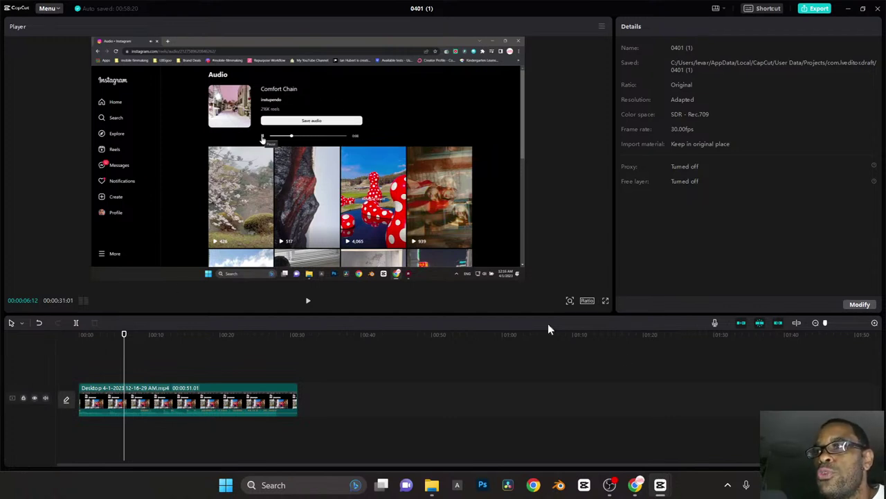
Step: Set the project's aspect ratio to 9:16 and restore the default workspace layout
left_click(586, 301)
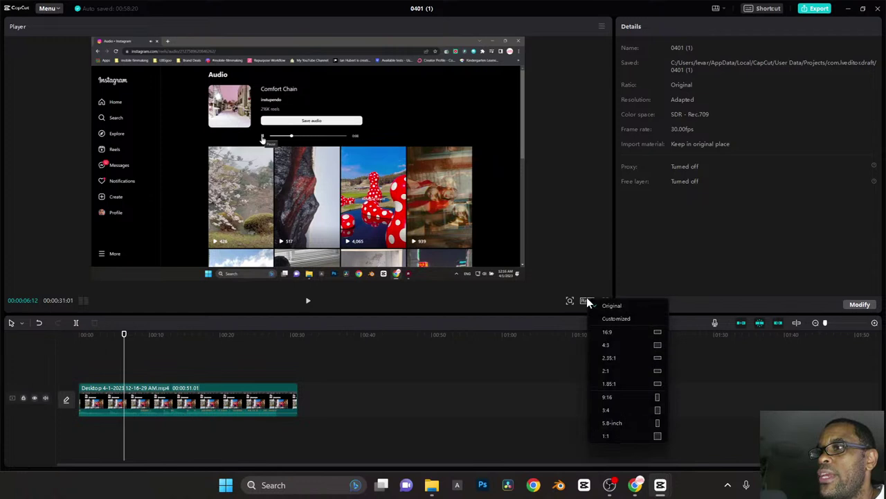
left_click(616, 396)
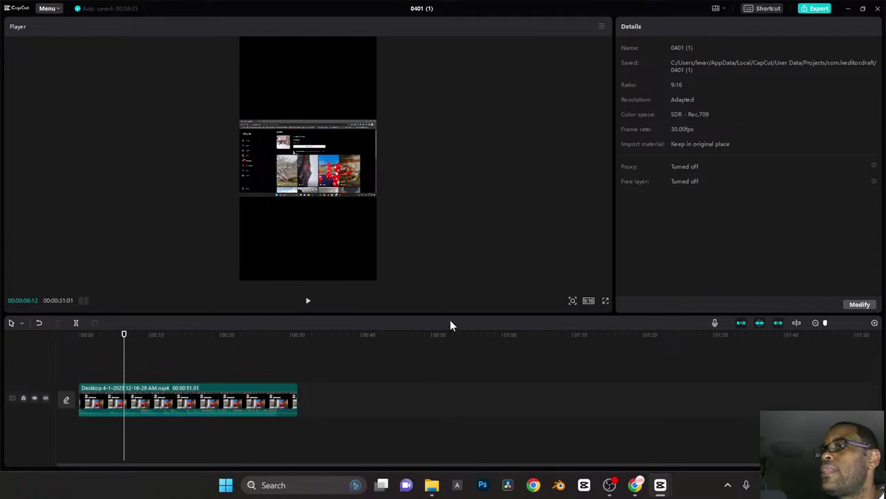
left_click(572, 302)
mouse_move(561, 315)
left_mouse_down()
mouse_move(552, 318)
mouse_move(588, 320)
mouse_move(554, 319)
left_mouse_up()
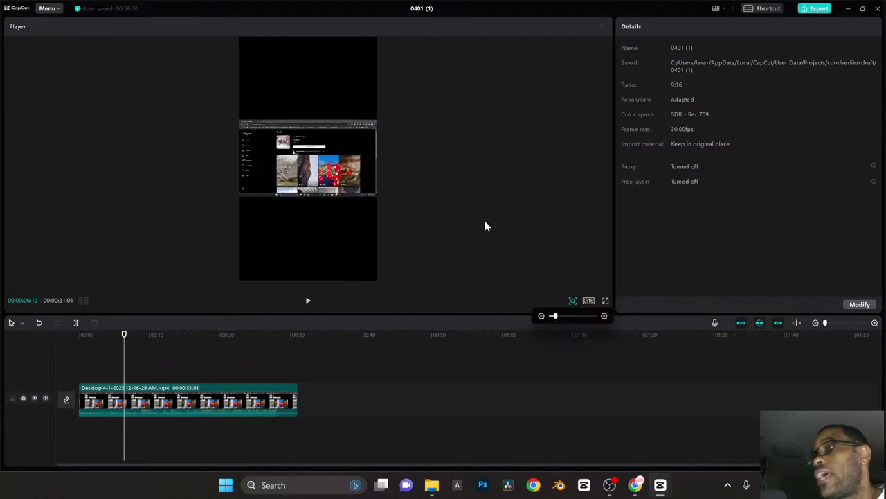
left_click(716, 10)
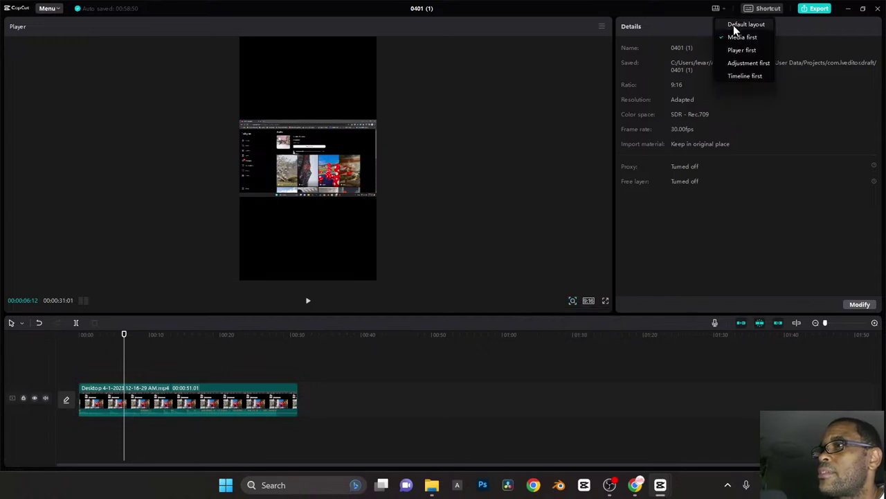
left_click(735, 25)
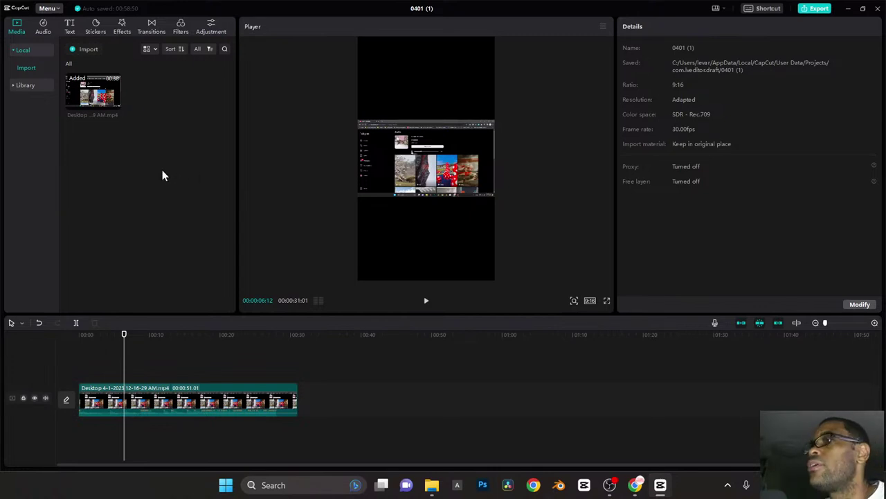
Step: Review the selected clip's video, audio, speed, animation, tracking and adjustment settings
left_click(205, 392)
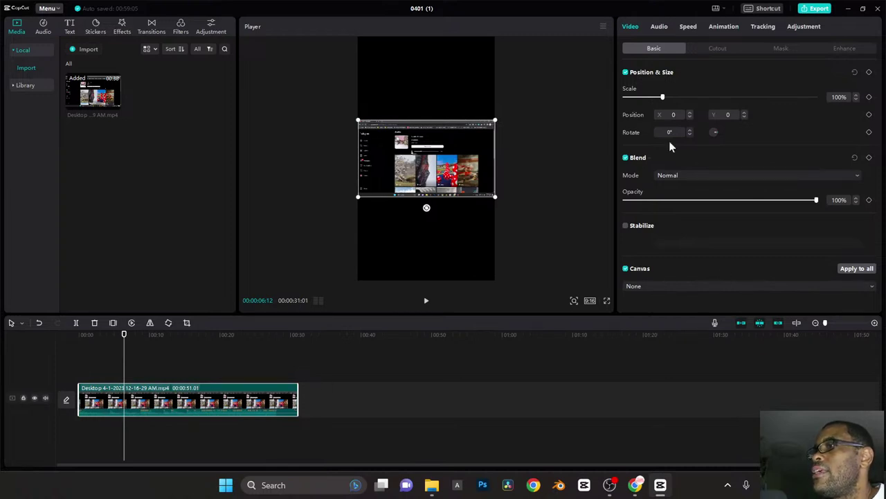
left_click(661, 27)
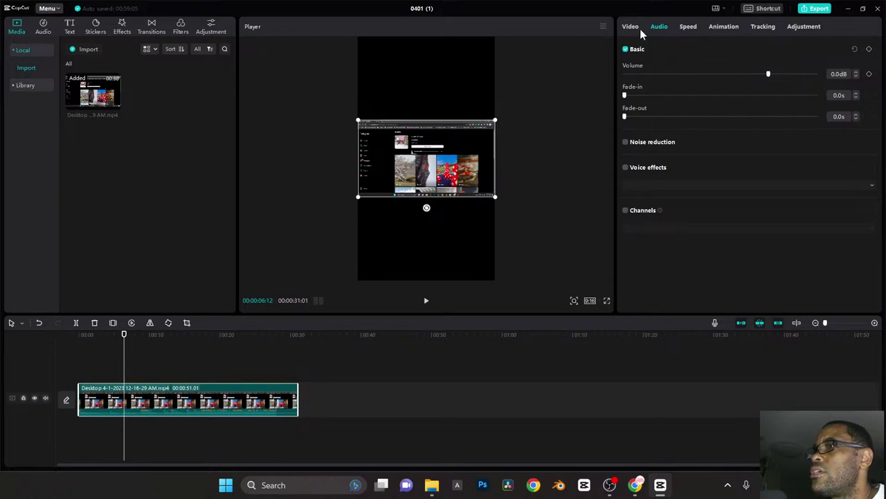
left_click(638, 29)
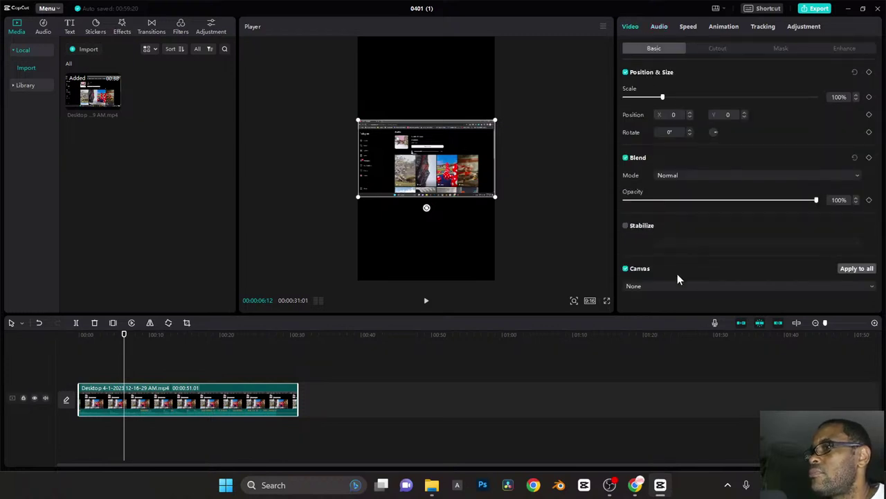
left_click(795, 323)
left_click(795, 324)
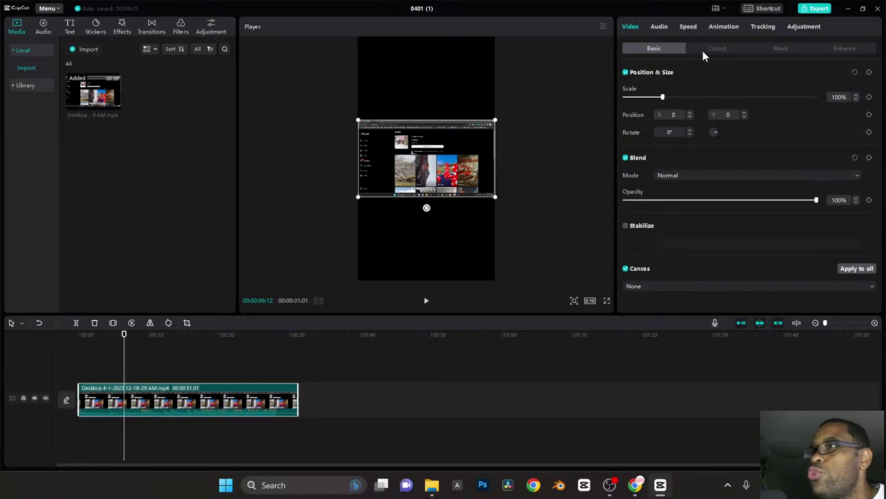
left_click(667, 27)
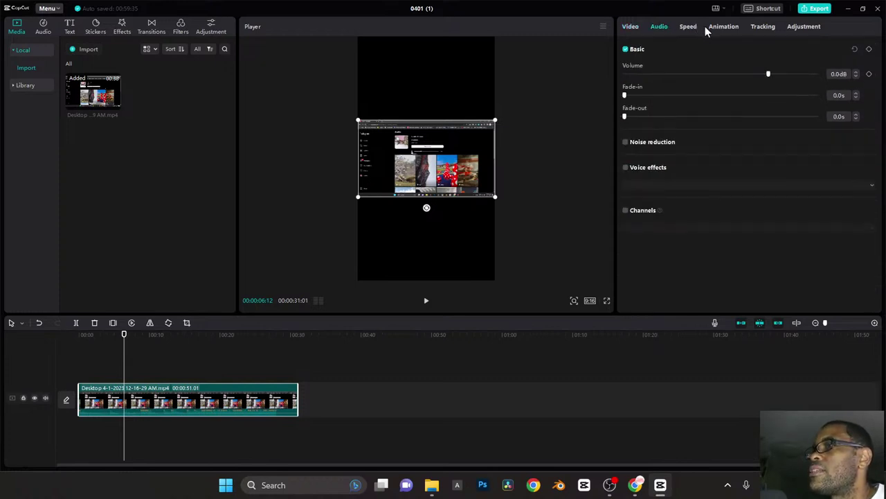
left_click(688, 29)
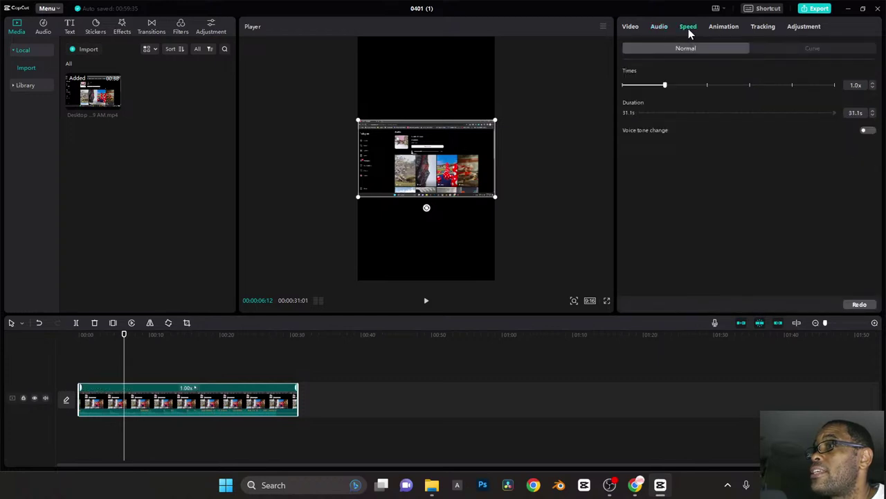
left_click(724, 28)
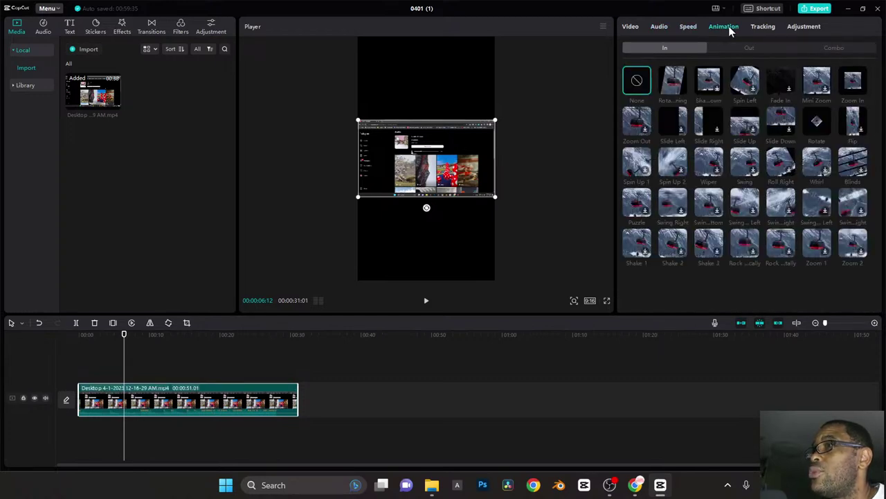
left_click(765, 28)
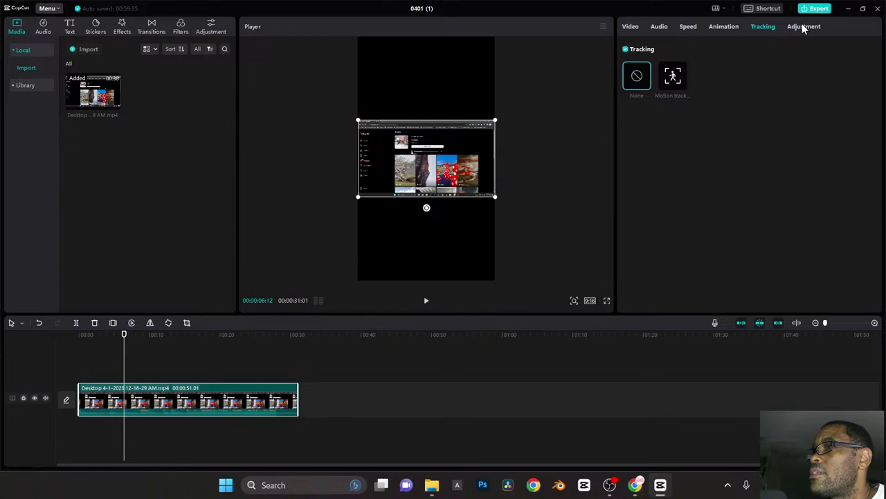
left_click(802, 28)
scroll(697, 104, "down", 5)
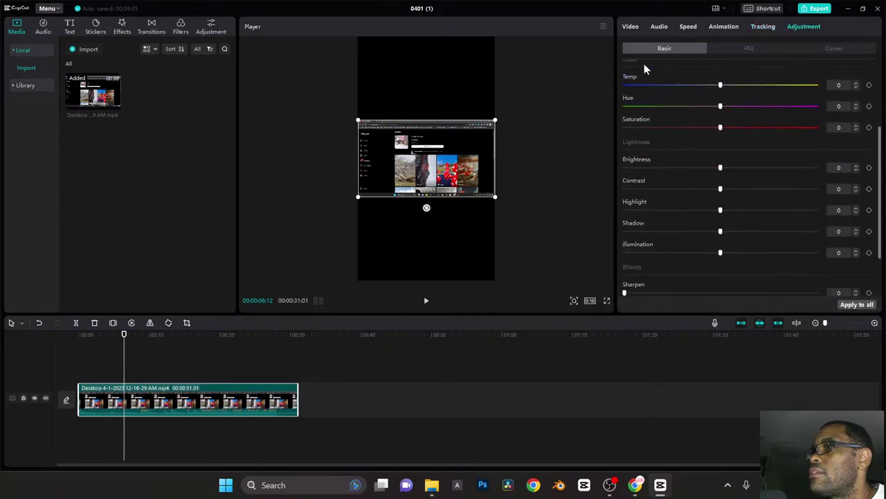
left_click(630, 27)
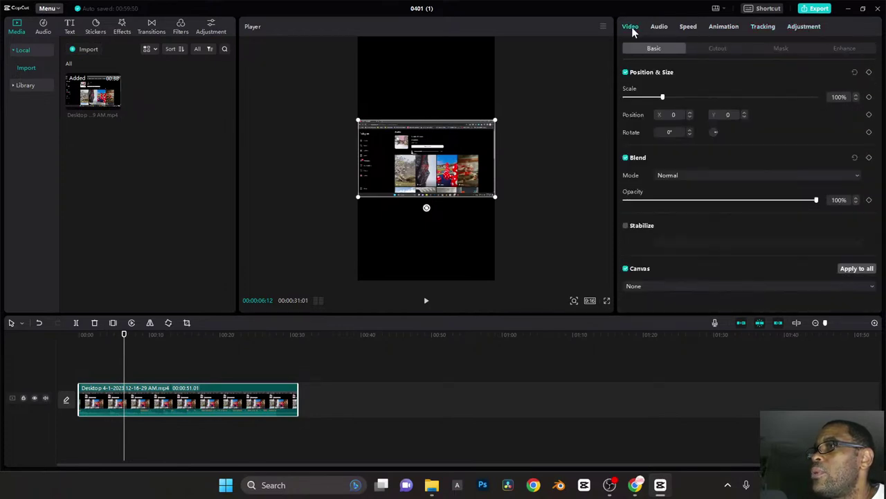
Step: Separate the audio from the screen-recording clip and delete its video part from the timeline
right_click(179, 398)
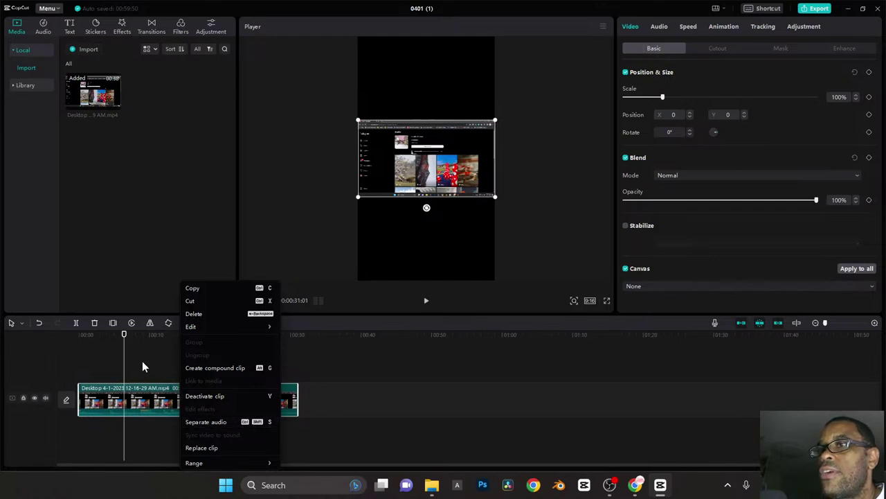
left_click(159, 402)
left_click(161, 384)
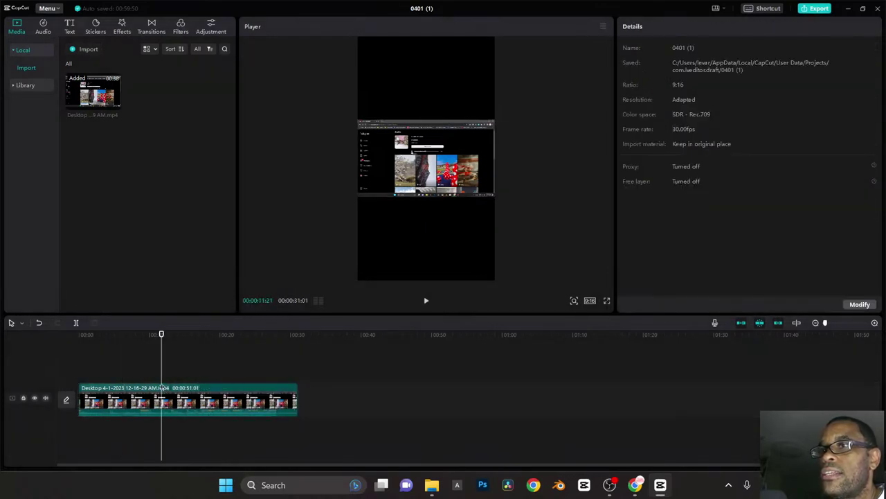
left_click(139, 390)
right_click(137, 388)
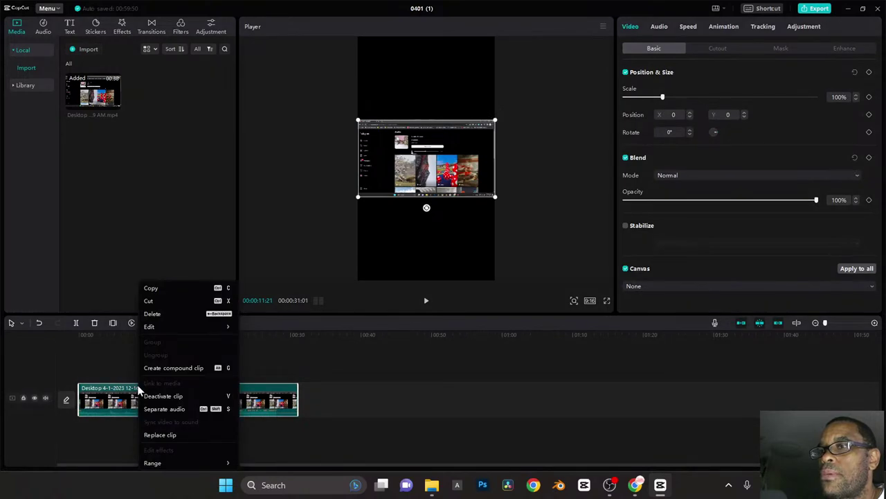
left_click(165, 409)
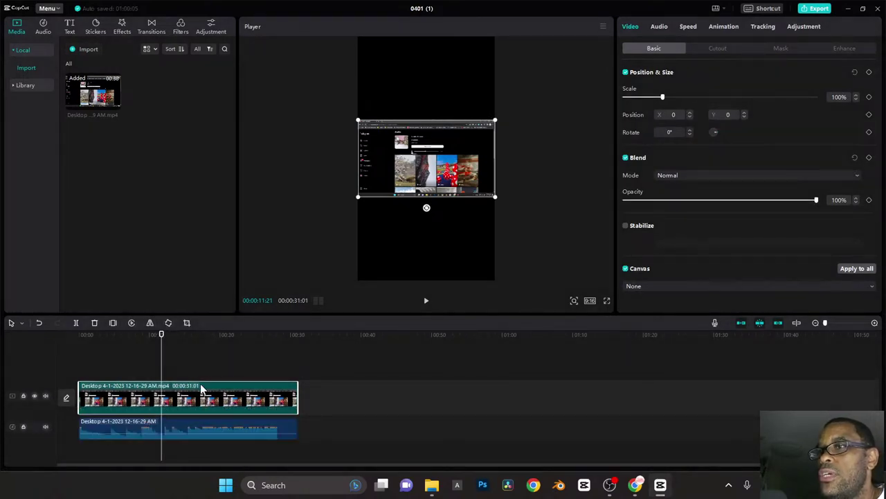
key("Delete")
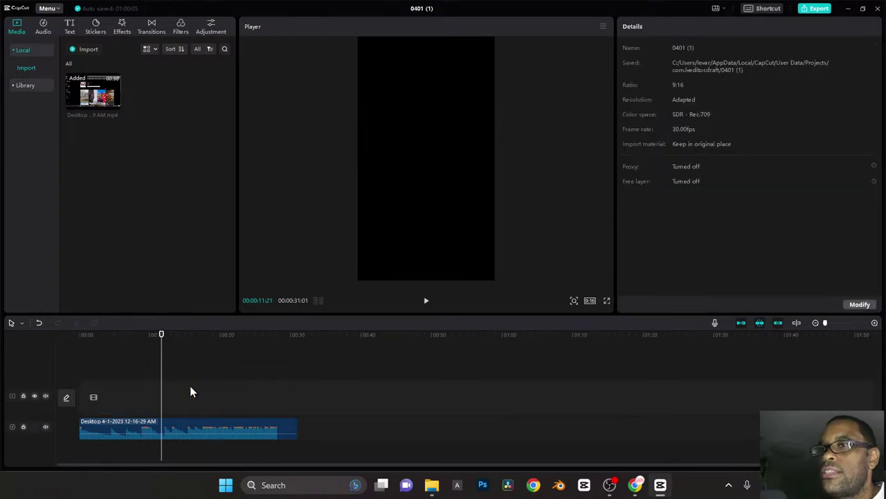
Step: Trim the audio clip's silent end back to 00:00:28:05 and cut away everything before 00:00:17:14
left_click_drag(296, 428, 278, 422)
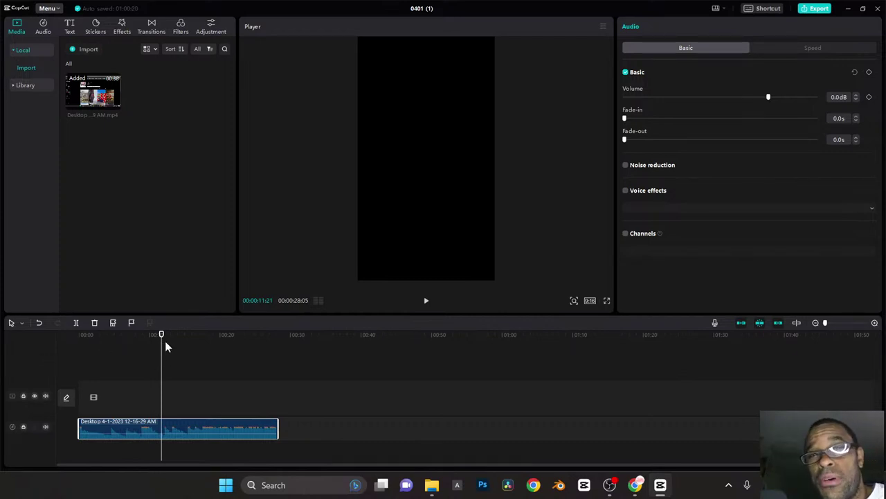
left_click_drag(161, 336, 186, 341)
key("space")
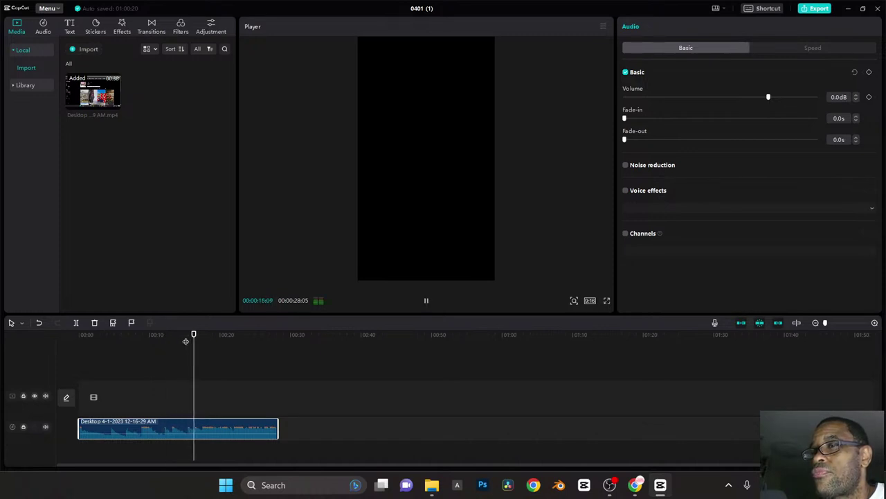
key("space")
left_click_drag(211, 336, 202, 338)
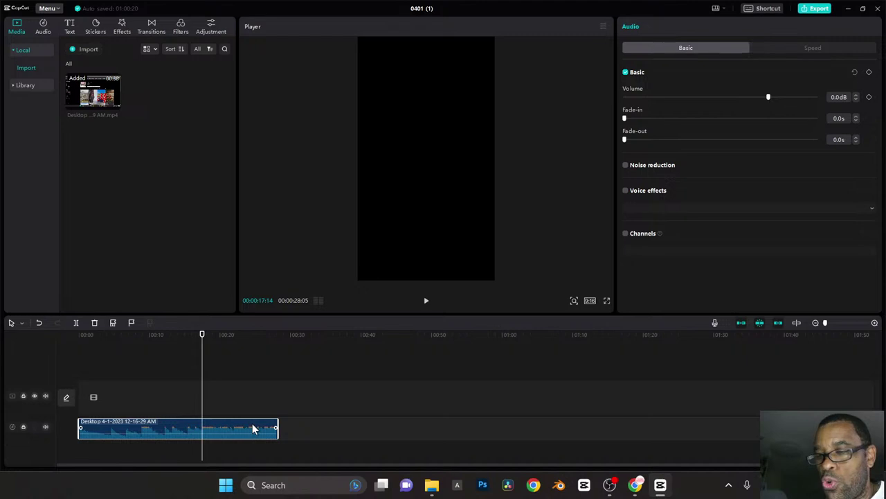
key("ctrl+b")
left_click(169, 427)
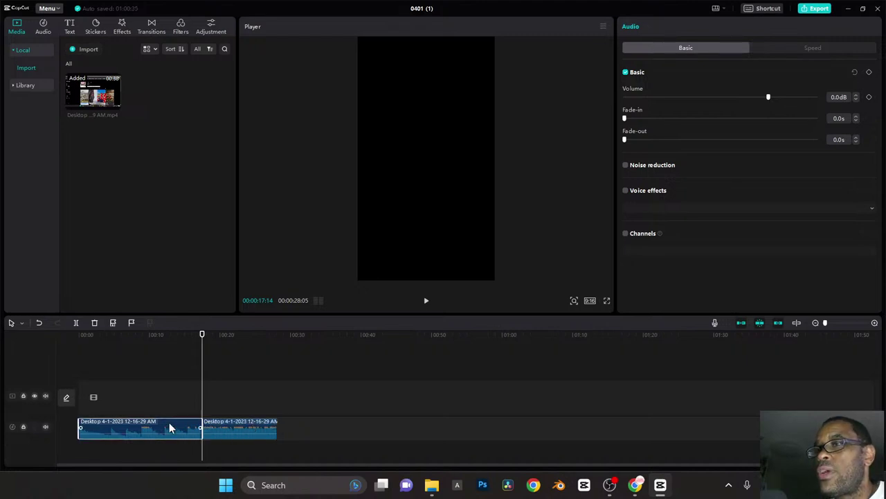
key("Delete")
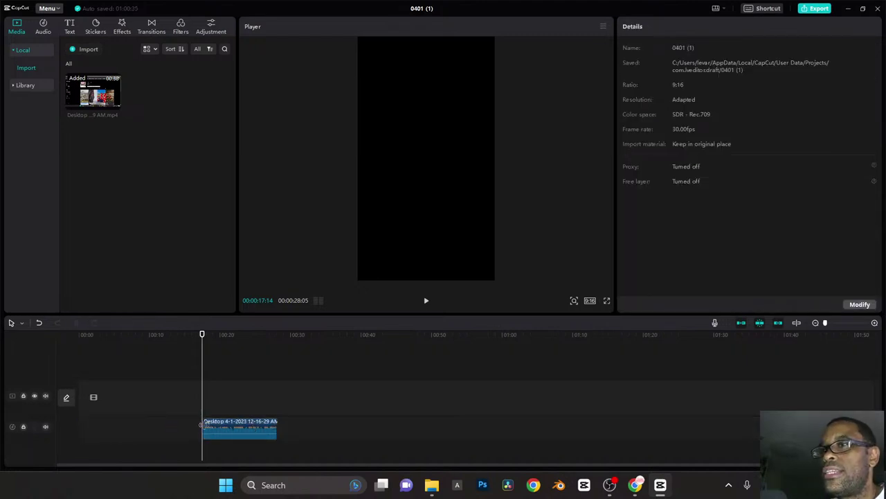
Step: Move the remaining audio clip to the start of the timeline
left_click_drag(230, 425, 102, 425)
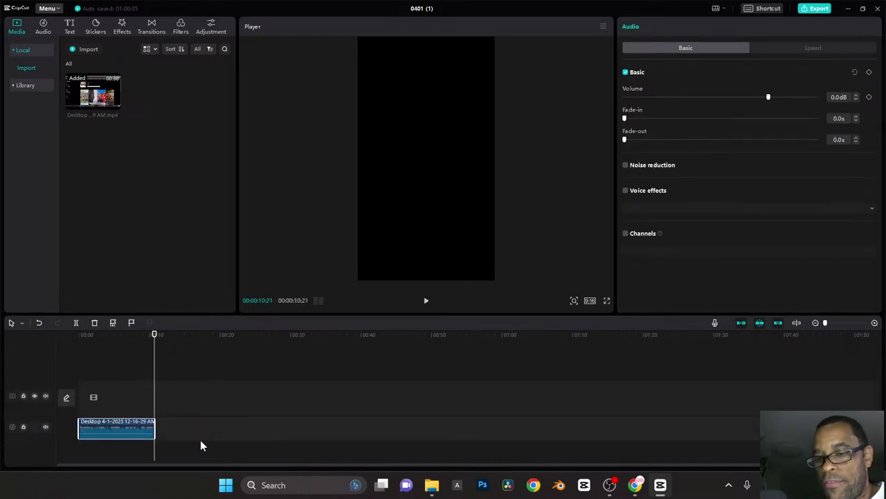
scroll(204, 436, "up", 5)
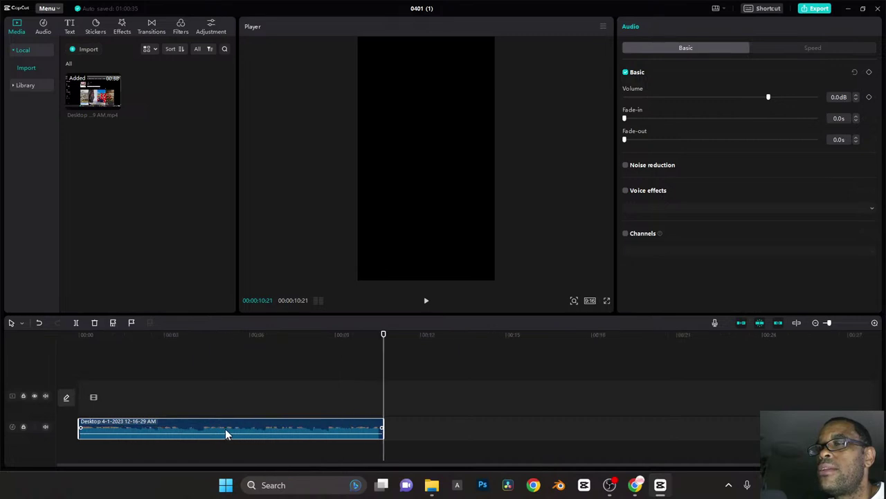
scroll(228, 426, "up", 2)
scroll(234, 416, "down", 3)
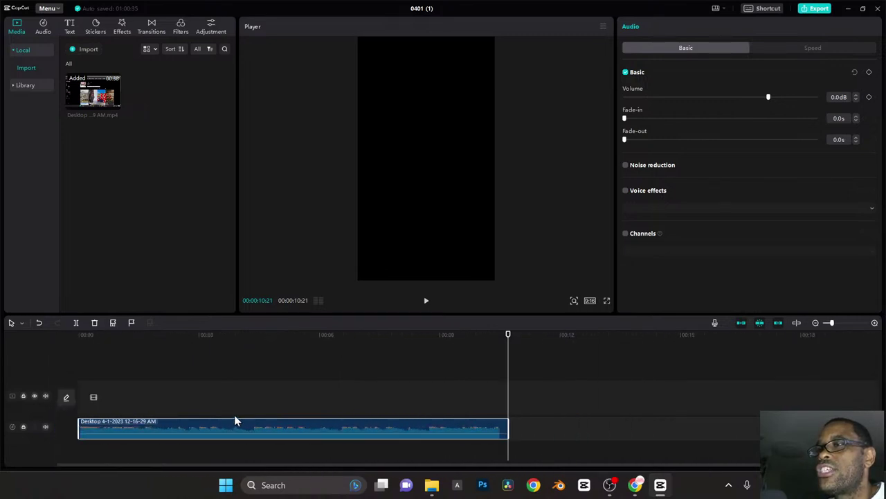
scroll(235, 414, "down", 2)
scroll(236, 409, "up", 4)
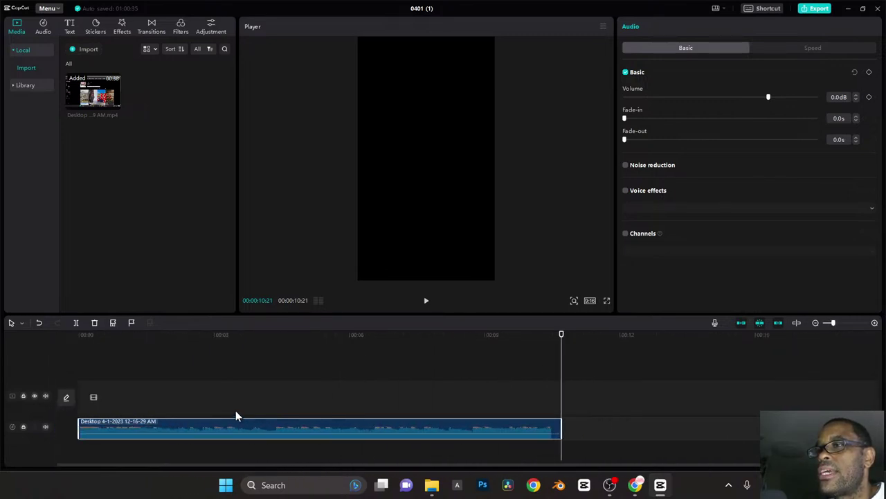
scroll(236, 414, "down", 1)
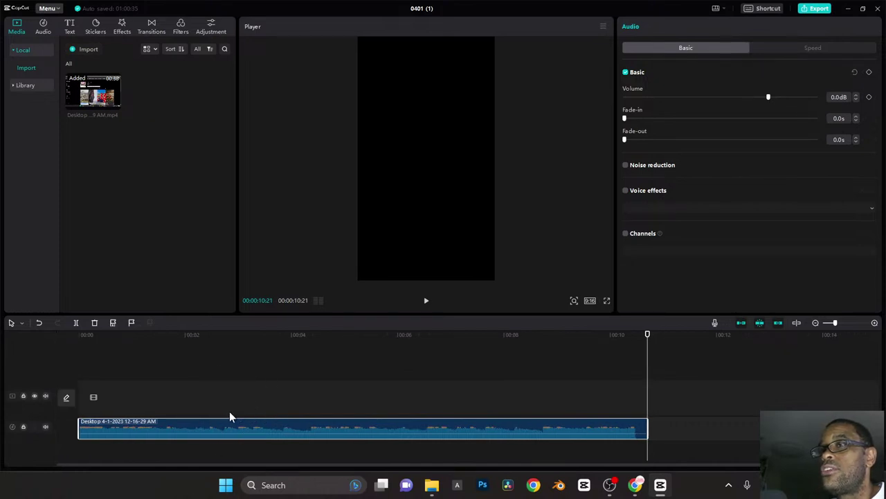
scroll(233, 411, "right", 1)
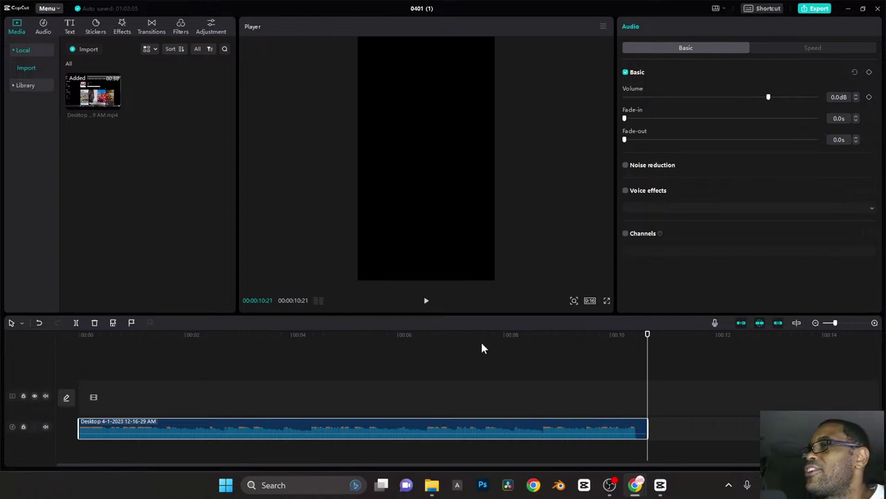
Step: Trim the silent tail of the audio clip to end at 00:00:10:14 and return the playhead to the start
left_click(519, 349)
left_click_drag(406, 334, 328, 335)
left_click_drag(193, 335, 468, 346)
left_click(613, 435)
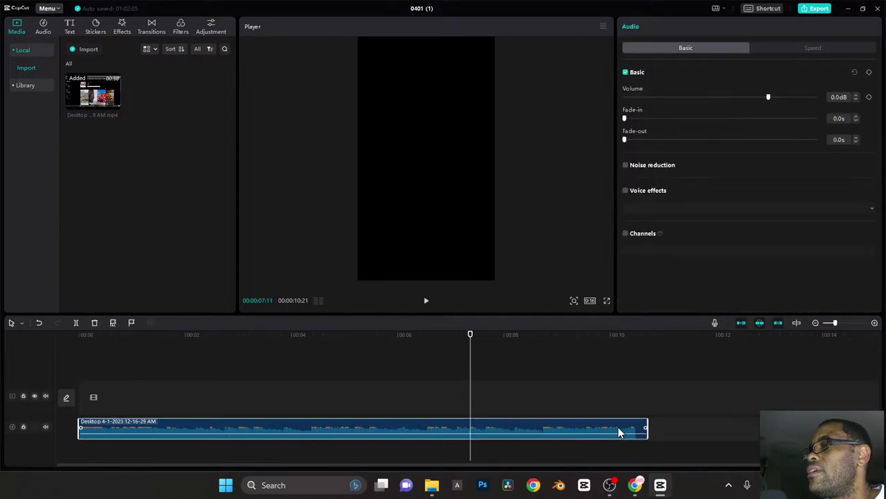
left_click_drag(646, 426, 634, 423)
left_click_drag(469, 335, 78, 339)
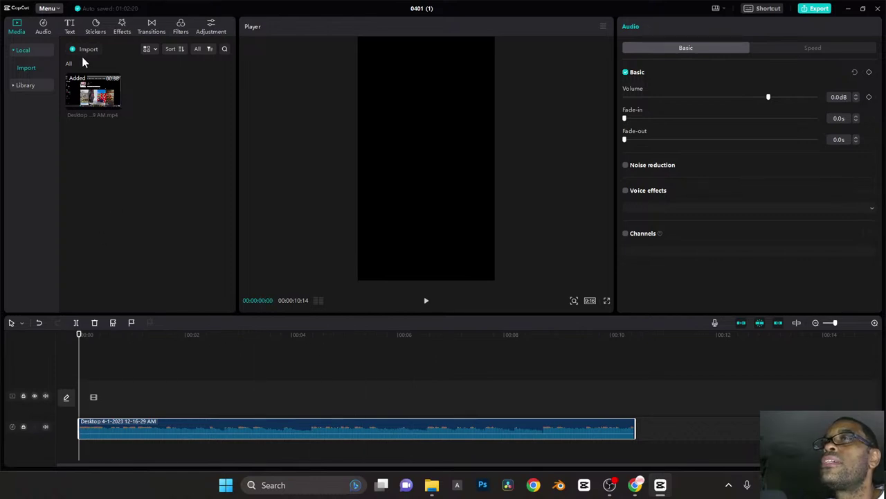
Step: Import the six videos MVI_9753, MVI_9774, MVI_9792, MVI_9808, MVI_9809 and MVI_9815 from the REELS folder 4-1-nightwalk
key("ctrl+i")
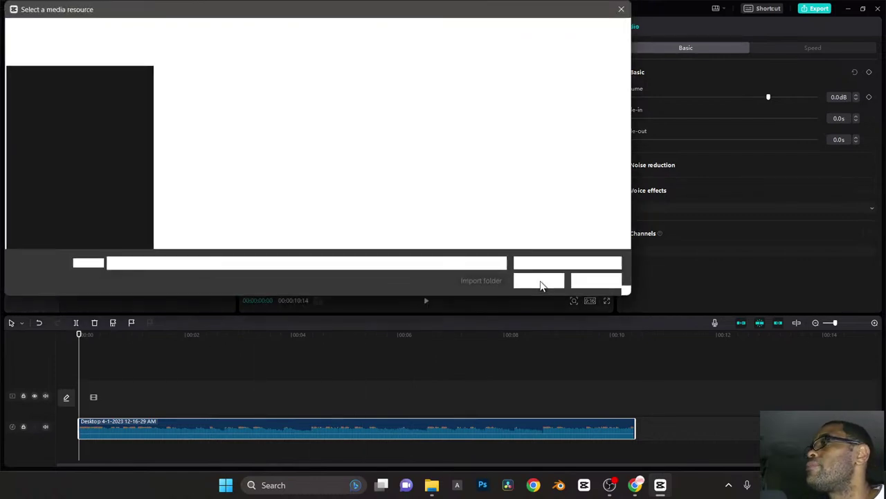
left_click(193, 32)
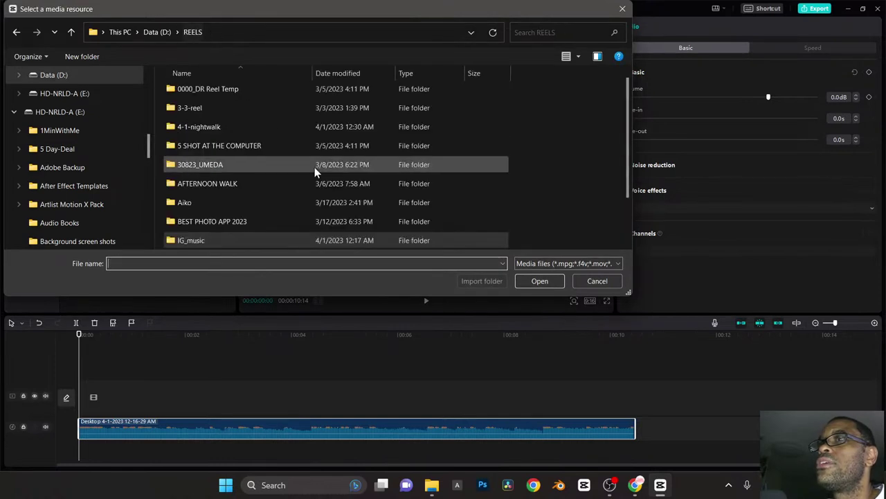
double_click(200, 123)
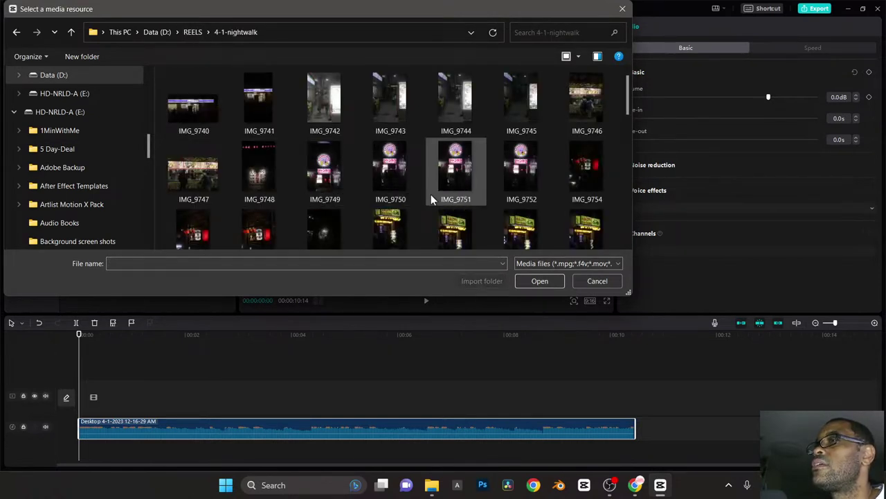
scroll(431, 196, "down", 1)
scroll(438, 200, "down", 7)
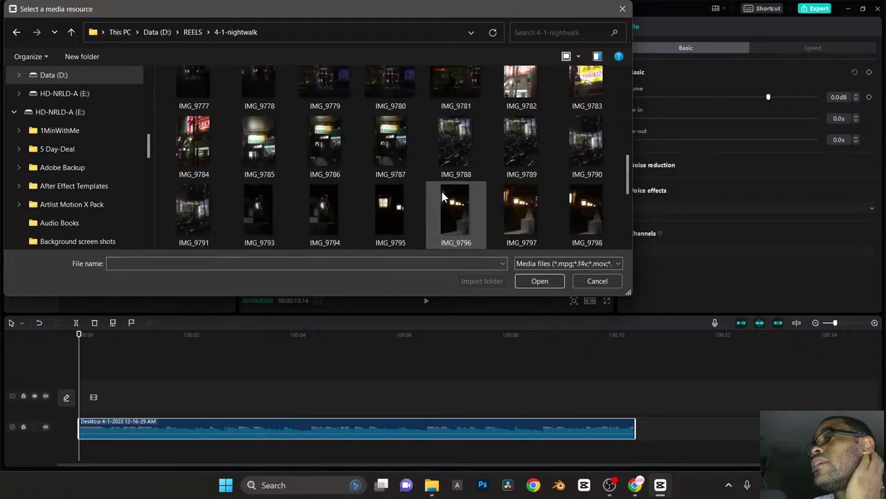
scroll(445, 192, "down", 3)
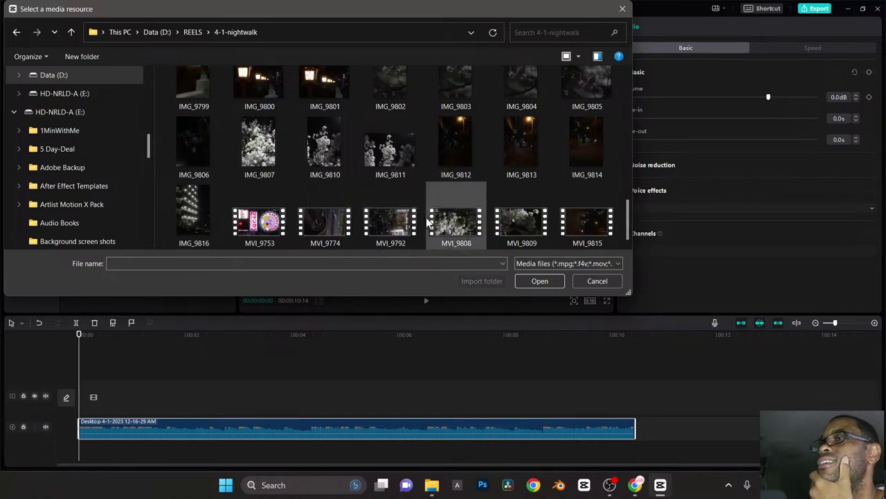
left_click(267, 231)
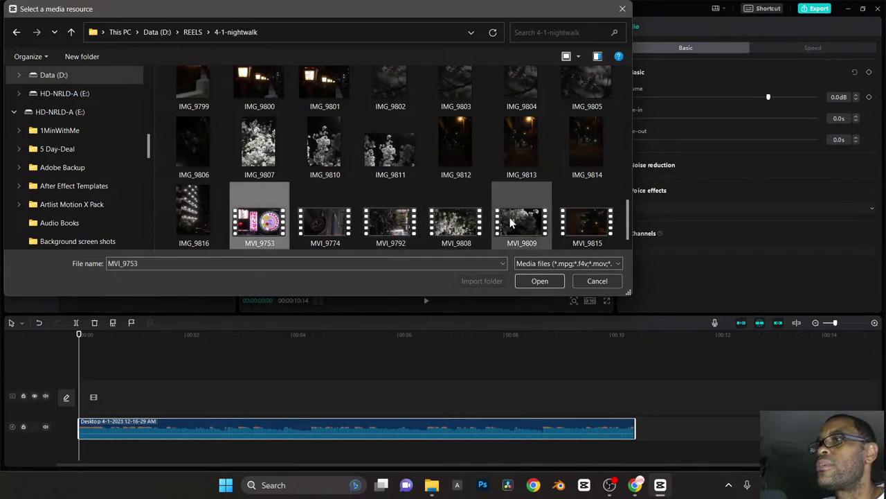
left_click(591, 220, "shift")
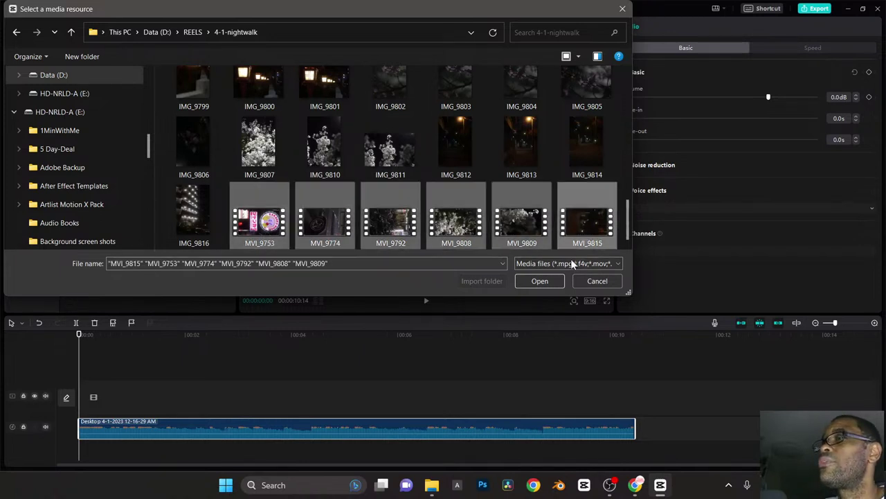
left_click(540, 282)
left_click(156, 246)
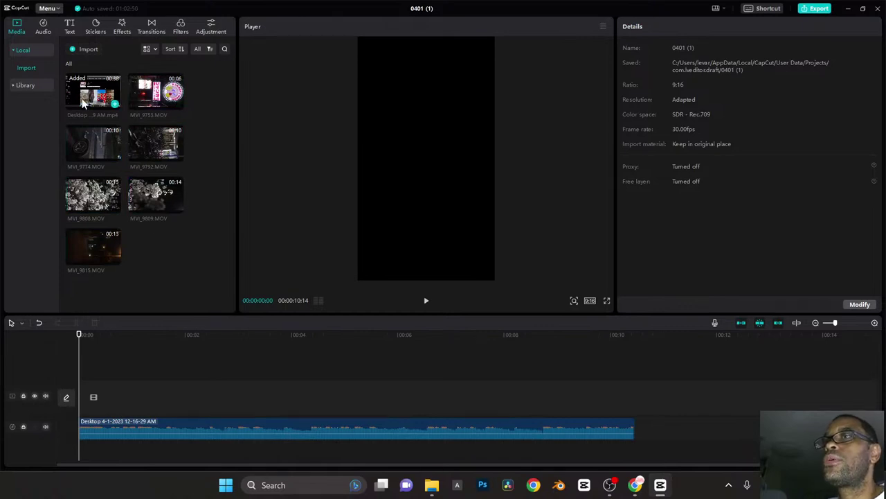
Step: Place all six imported MVI clips together on the main video track, starting at the beginning of the timeline
left_click(149, 103)
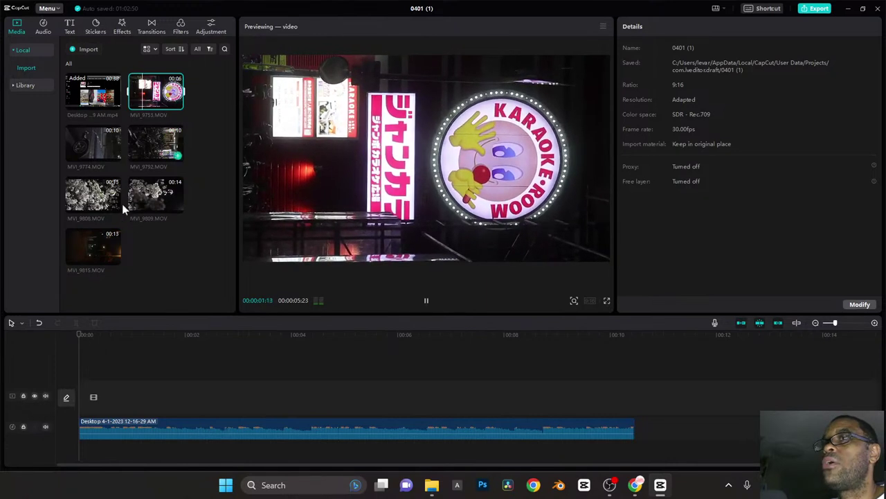
left_click(104, 244, "shift")
left_click_drag(152, 101, 85, 403)
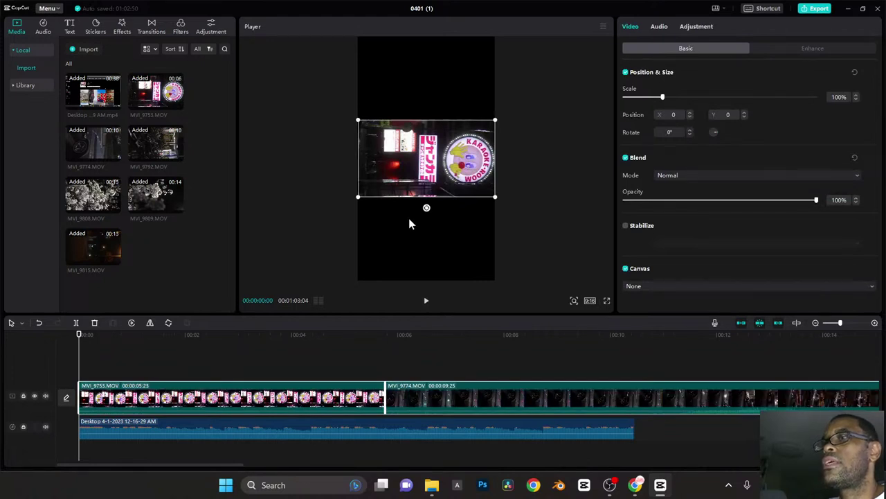
Step: Try rotating all the selected video clips by 90°
left_click(675, 136)
type("90")
key("Return")
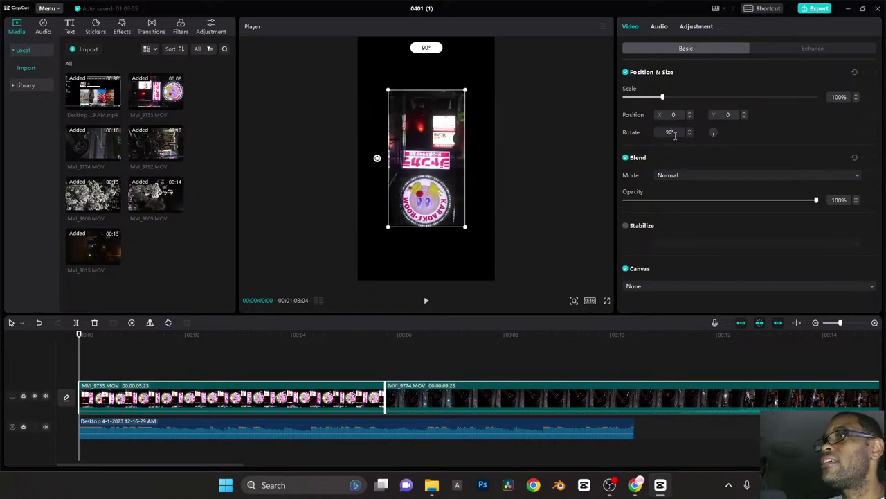
Step: Set the rotation of all selected clips to -90° and enlarge the MVI_9753 clip to 178% to fill the frame
left_click(675, 136)
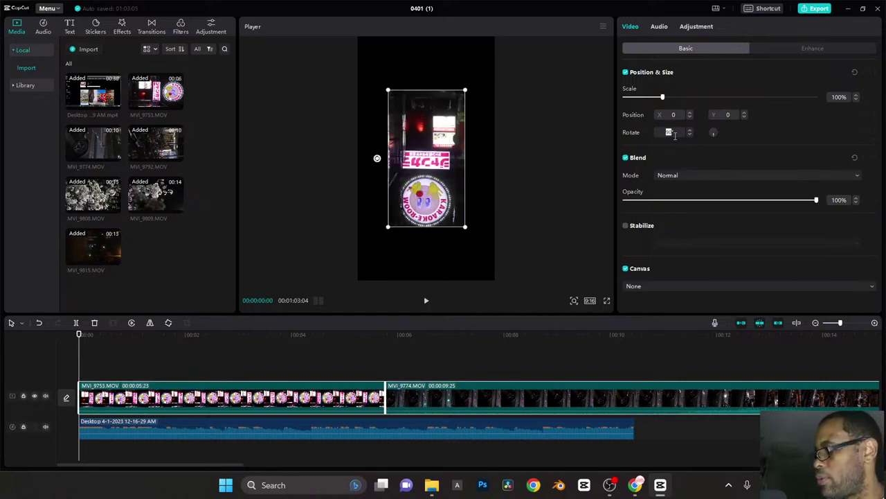
left_click(675, 136)
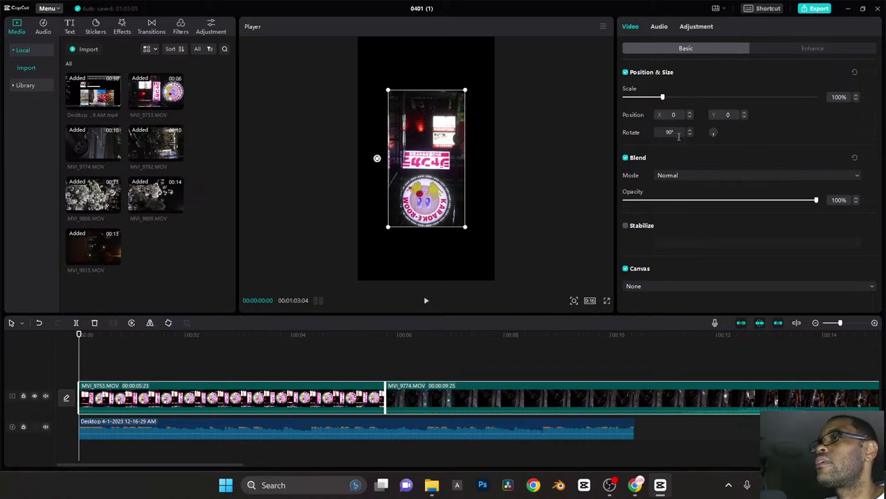
left_click(671, 131)
key("BackSpace")
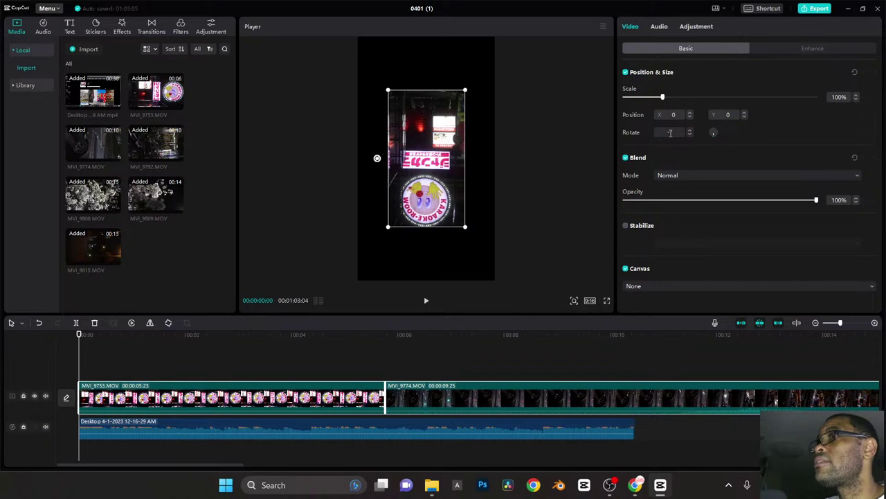
type("-90")
key("Return")
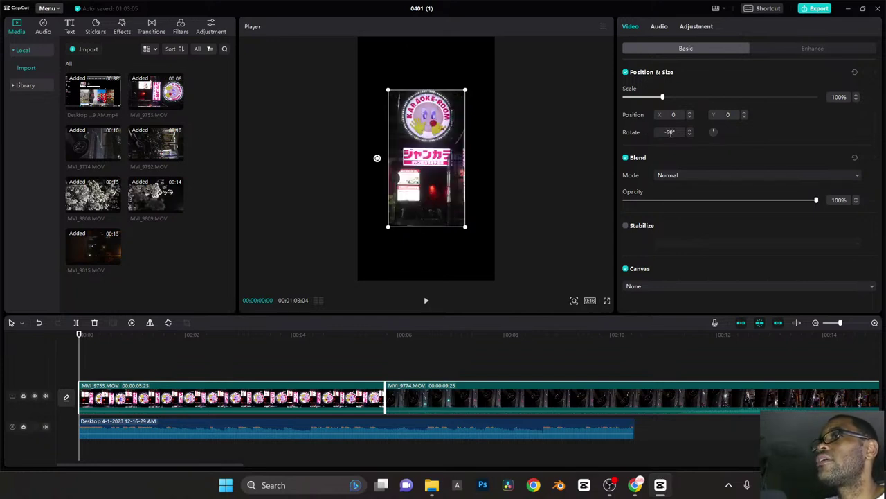
left_click_drag(465, 92, 500, 60)
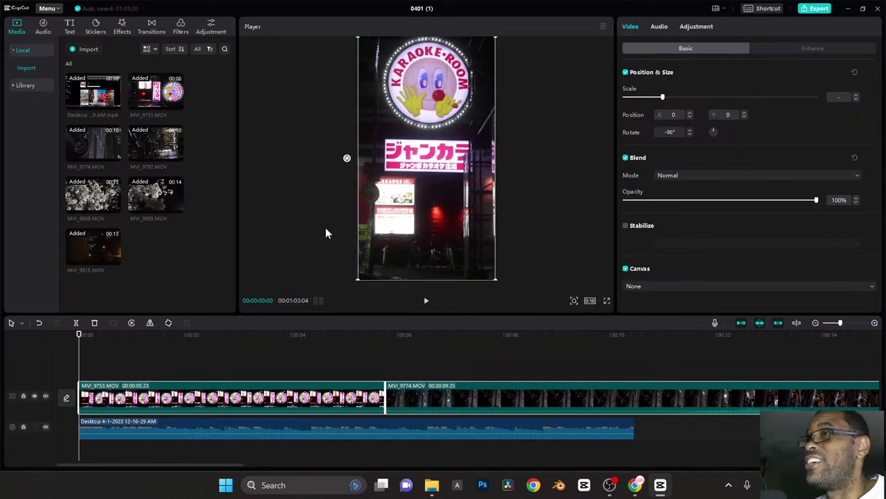
Step: Trim the start of the MVI_9753 clip to 00:00:02:03, shortening the clip to 00:00:03:20
left_click(83, 335)
left_click_drag(83, 335, 239, 363)
left_click_drag(183, 363, 214, 366)
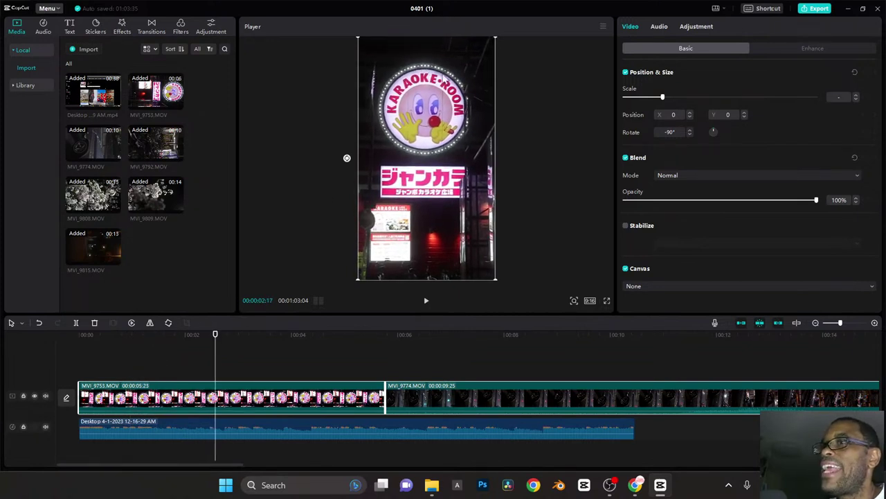
left_click_drag(216, 334, 192, 368)
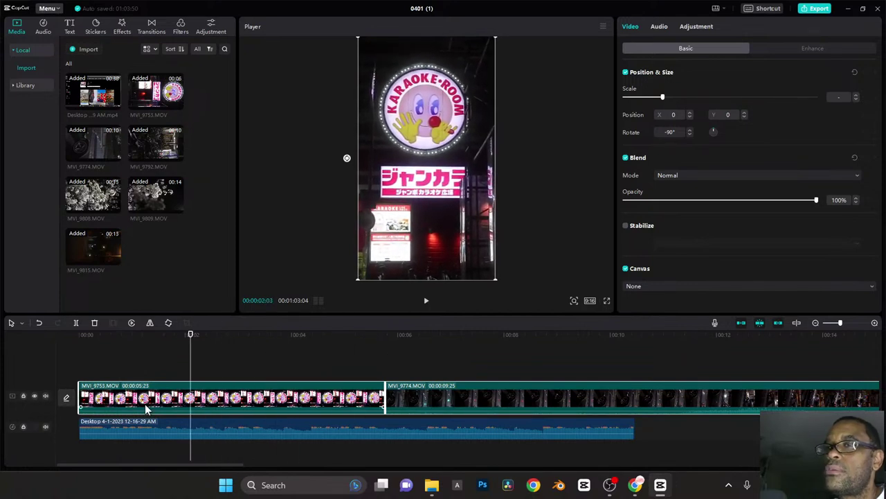
left_click(80, 409)
left_click_drag(80, 397, 191, 399)
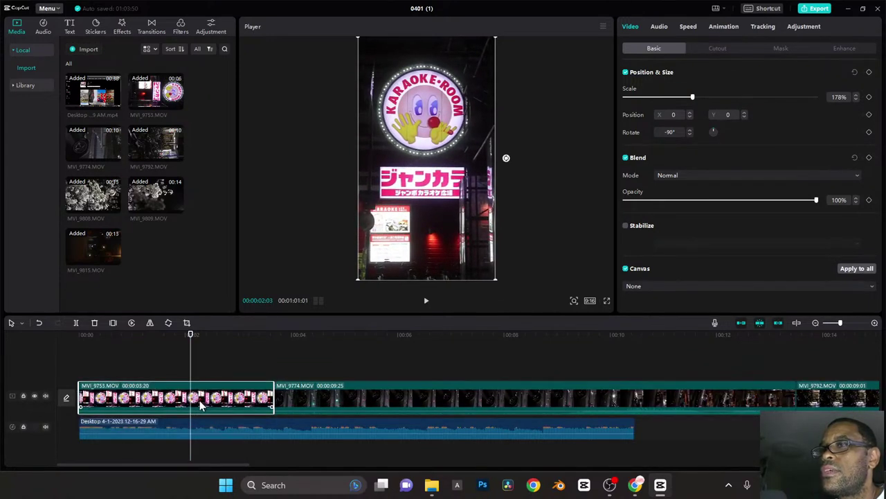
Step: Enlarge the MVI_9774 car clip to 177% so it fills the vertical frame
left_click_drag(271, 335, 419, 353)
left_click(434, 389)
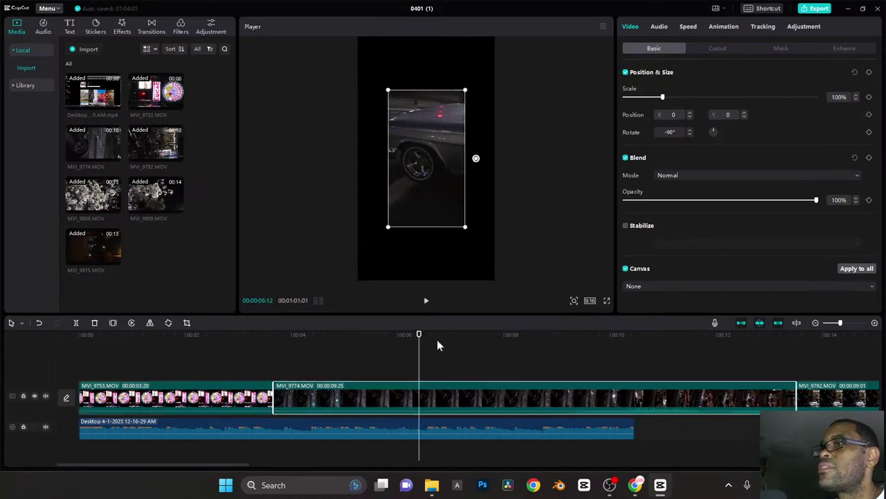
left_click_drag(466, 90, 488, 59)
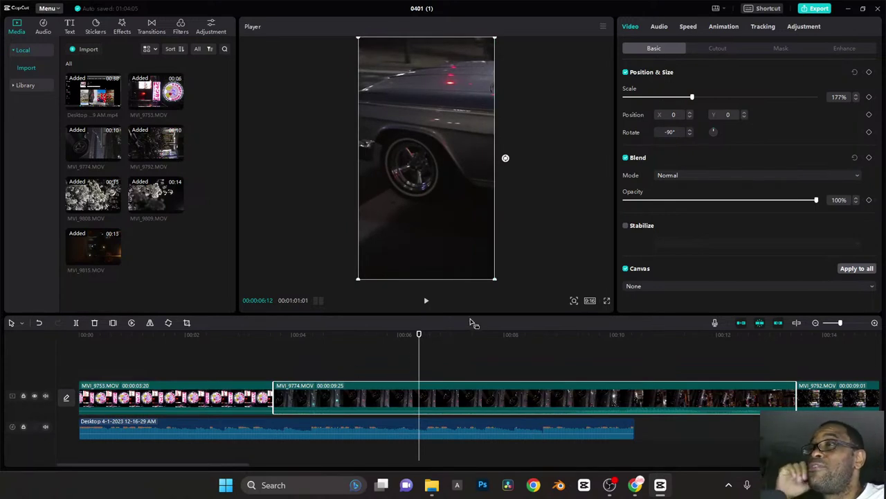
Step: Play through the MVI_9774 car clip and trim its beginning, shortening the clip to 00:00:05:23
key("space")
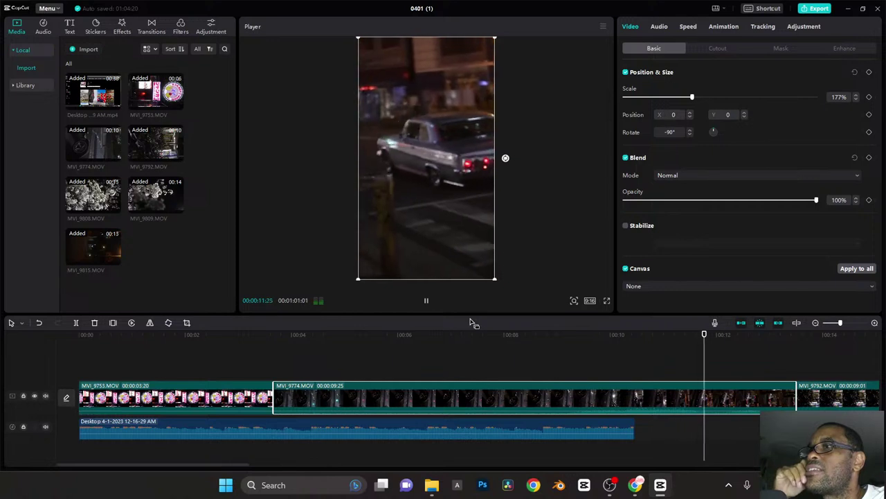
key("space")
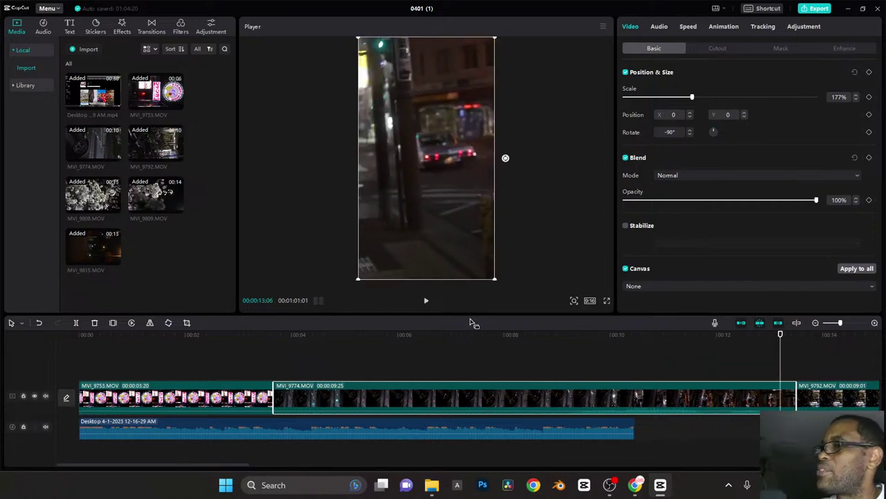
left_click_drag(378, 336, 405, 338)
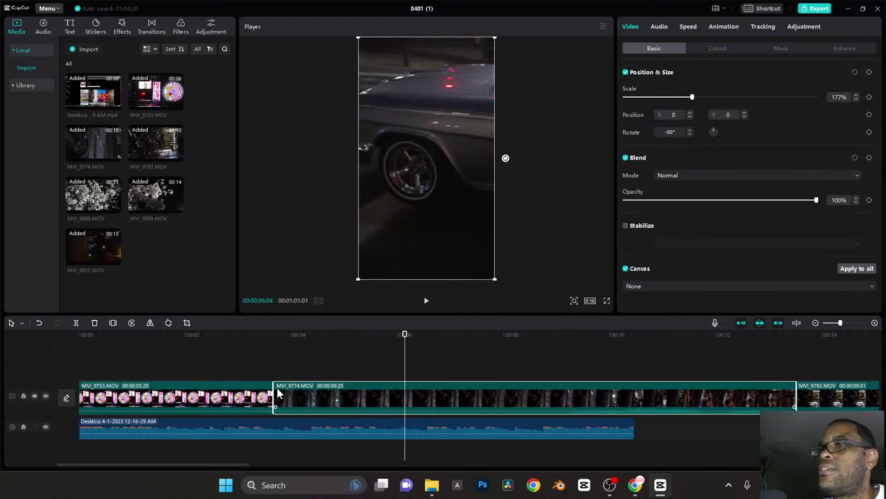
left_click_drag(275, 392, 490, 396)
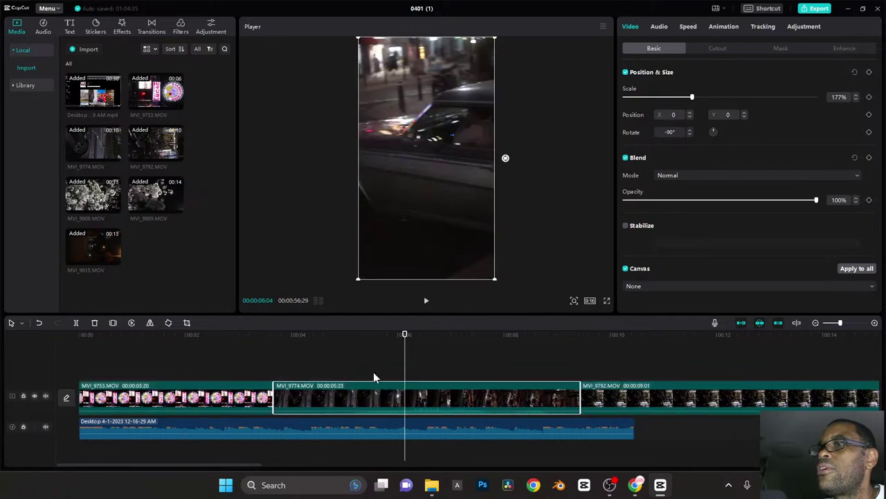
Step: Play back the MVI_9774 clip and trim its end back to 00:00:08:01
left_click(269, 340)
key("space")
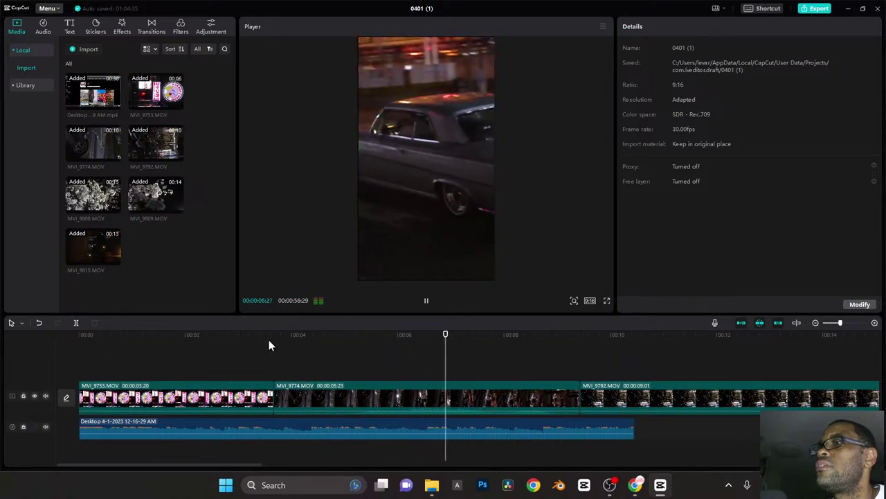
key("space")
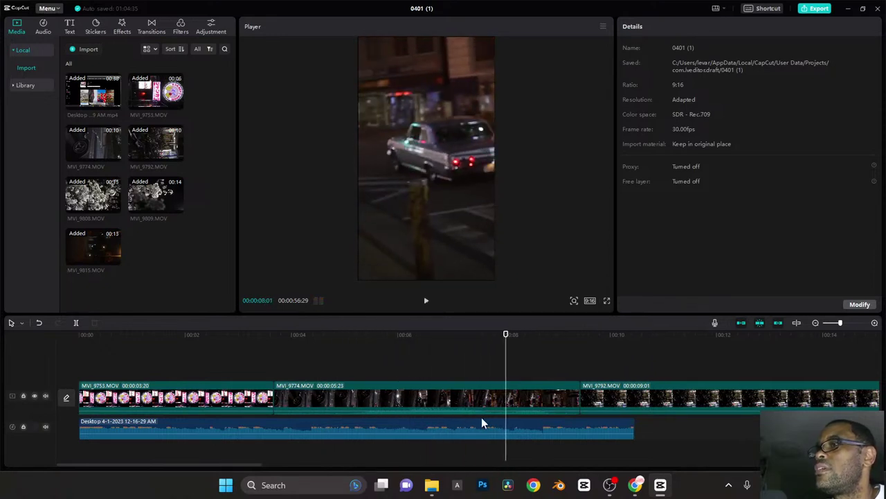
left_click(512, 399)
left_click_drag(580, 395, 505, 389)
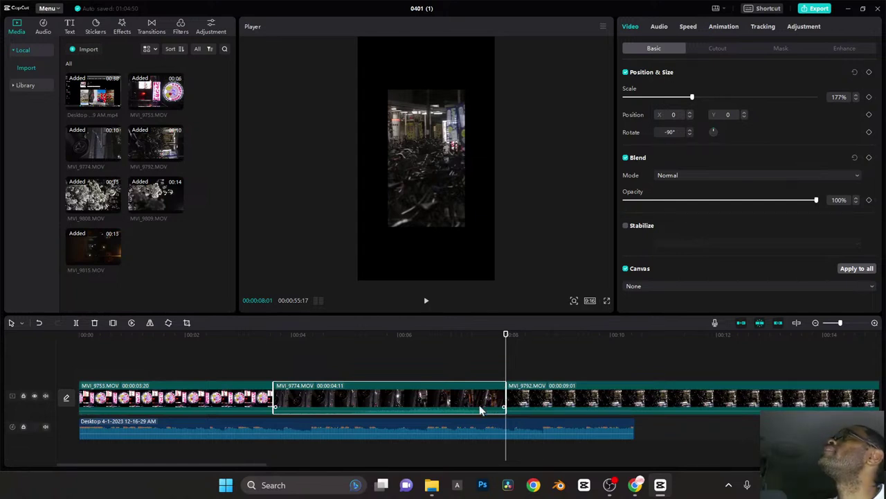
Step: Enlarge the MVI_9792 bicycle clip to 178% so it fills the vertical frame
left_click(512, 337)
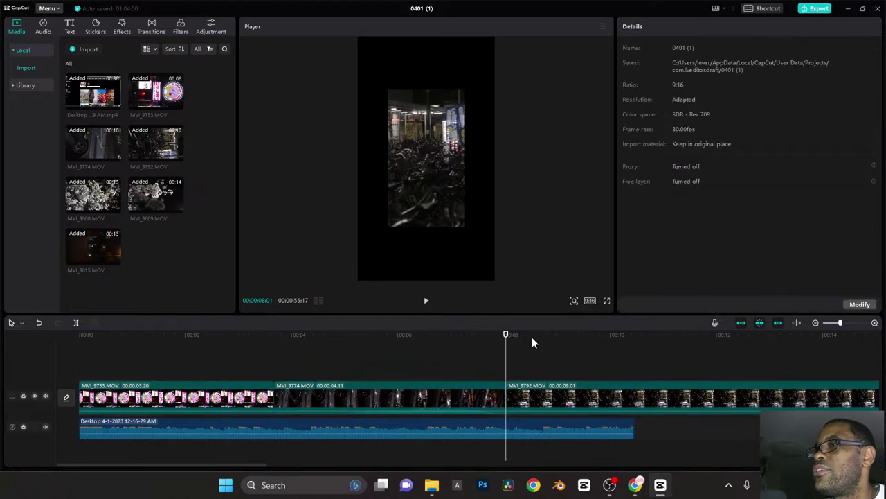
left_click_drag(506, 335, 609, 334)
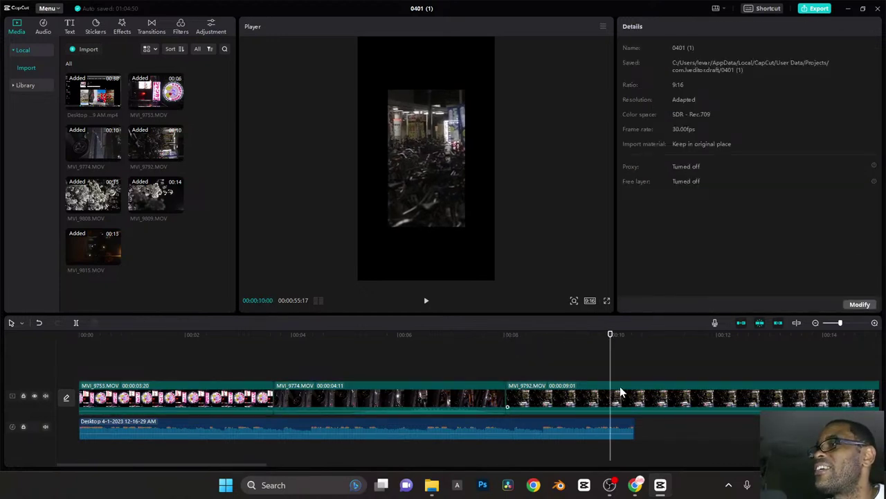
left_click(620, 393)
left_click_drag(467, 90, 497, 54)
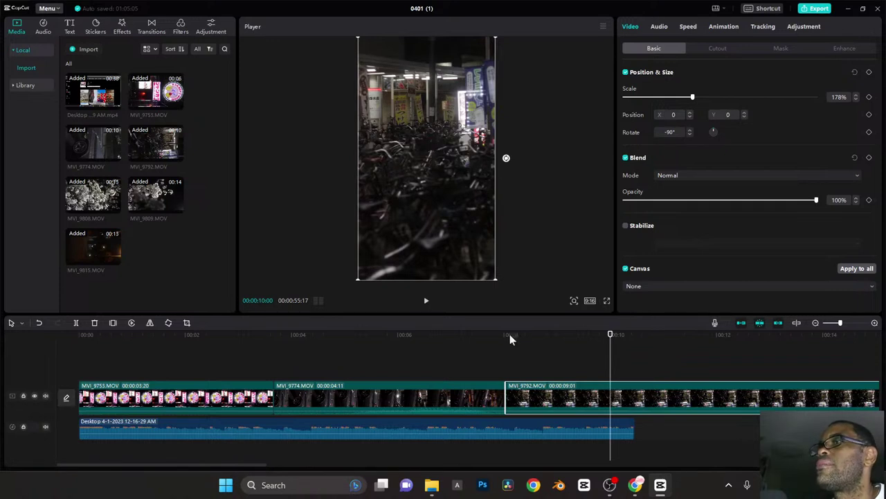
Step: Scrub through the MVI_9792 clip and split it at 00:00:13:04
left_click_drag(520, 341, 807, 354)
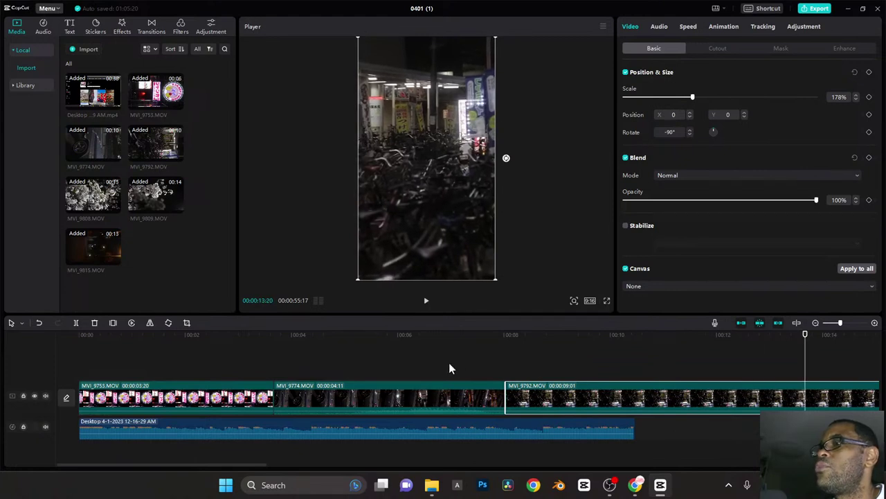
scroll(651, 355, "right", 10)
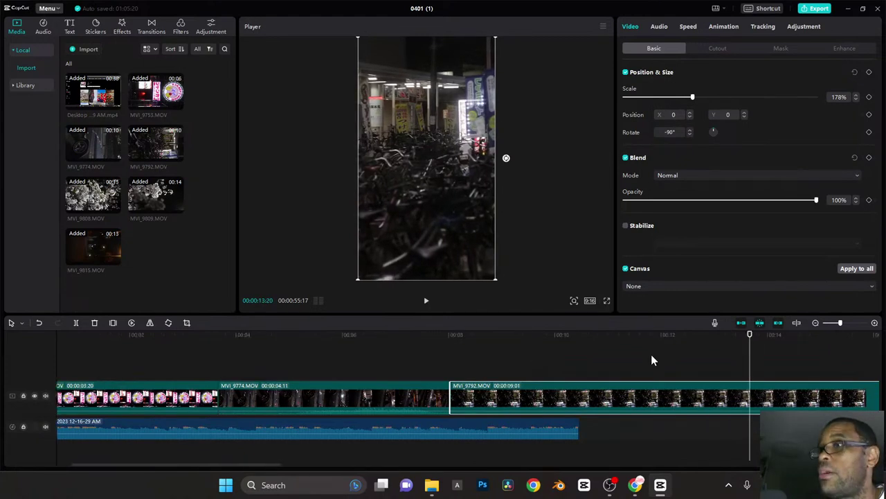
left_click_drag(270, 334, 308, 346)
left_click_drag(370, 350, 224, 368)
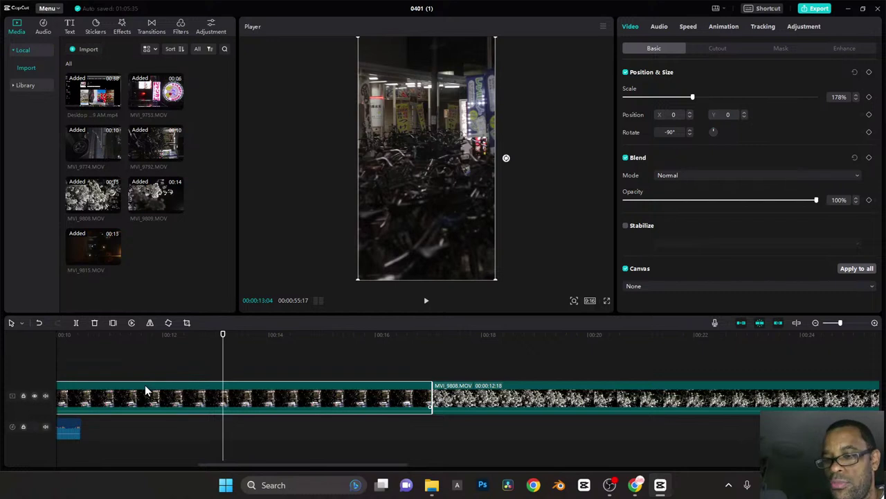
key("ctrl+b")
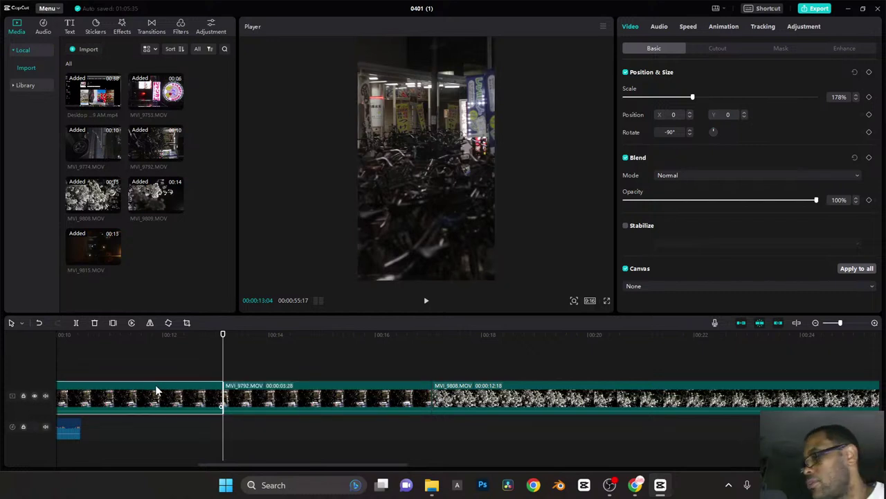
Step: Delete the part of MVI_9792 before the split and enlarge the MVI_9808 blossom clip to 178% to fill the vertical frame
key("Delete")
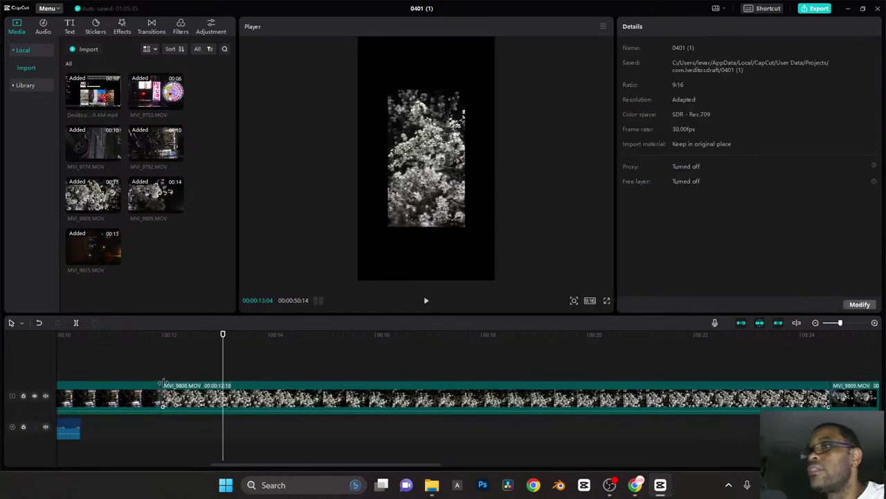
left_click(340, 408)
left_click_drag(467, 90, 500, 53)
left_click(499, 54)
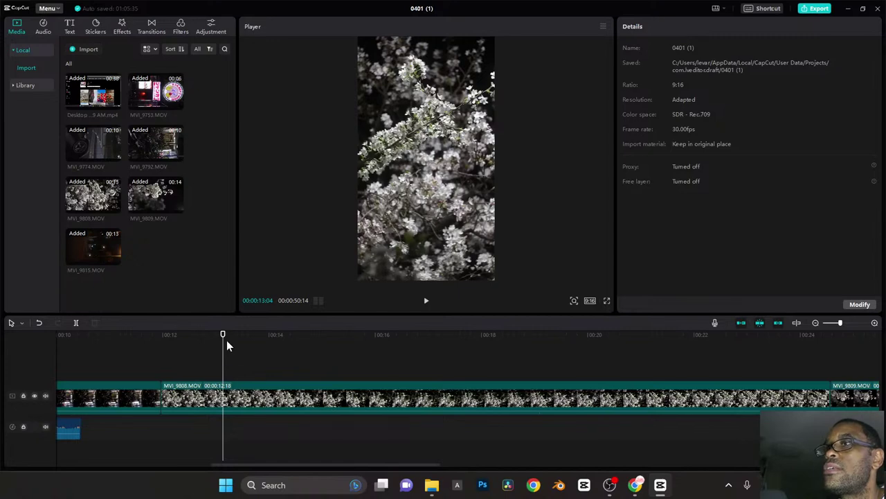
Step: Scrub through the MVI_9808 clip and trim its beginning, shortening the clip to 00:00:08:24
left_click(270, 342)
left_click_drag(266, 337, 589, 350)
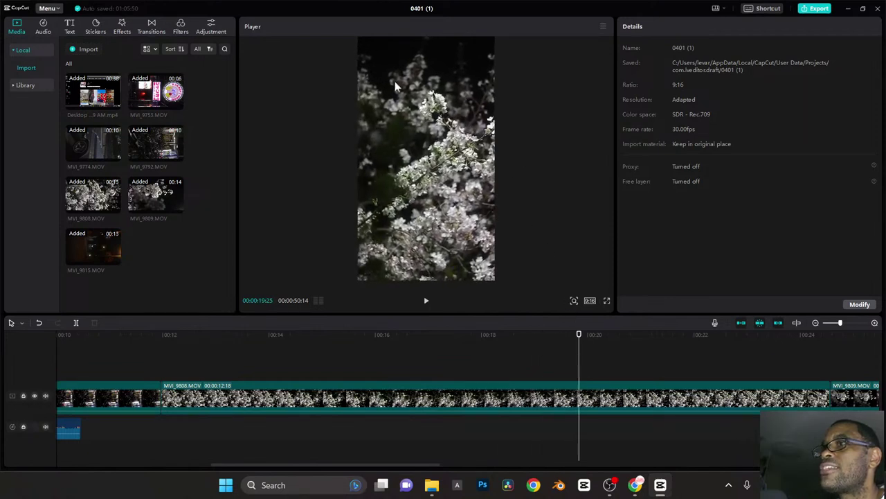
left_click_drag(580, 335, 717, 342)
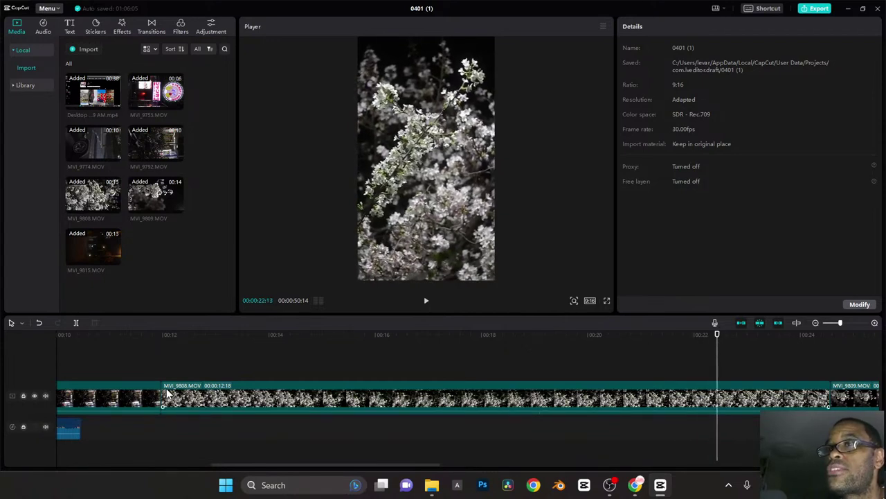
left_click_drag(162, 392, 354, 392)
Step: Review the MVI_9808 clip, split it at 00:00:16:08 and delete the part after the split
left_click_drag(712, 336, 177, 372)
left_click_drag(153, 337, 419, 349)
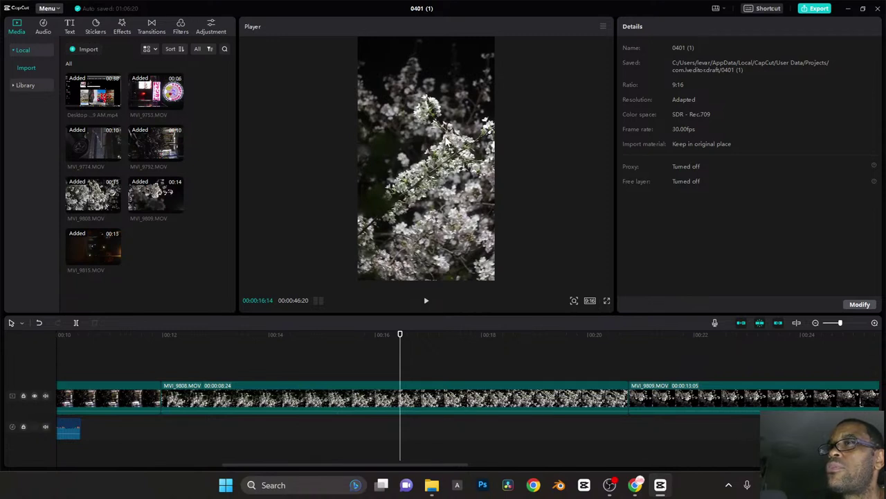
left_click_drag(400, 339, 392, 363)
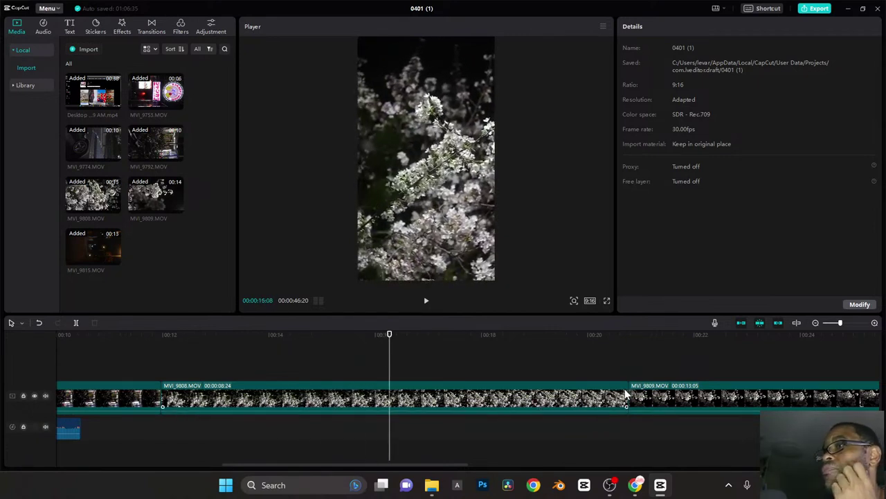
left_click(476, 391)
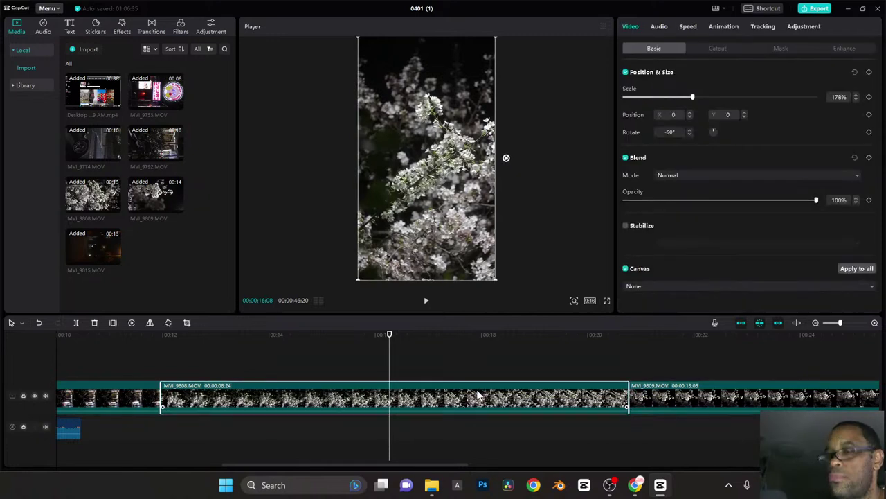
key("ctrl+b")
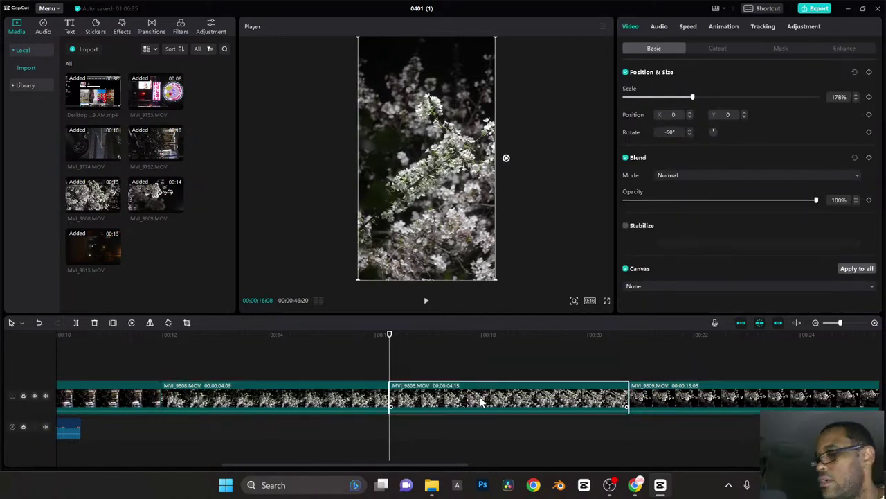
key("Delete")
Step: Enlarge the MVI_9809 blossom clip to 177% to fill the frame, and cut off its beginning up to 00:00:16:26
left_click(466, 394)
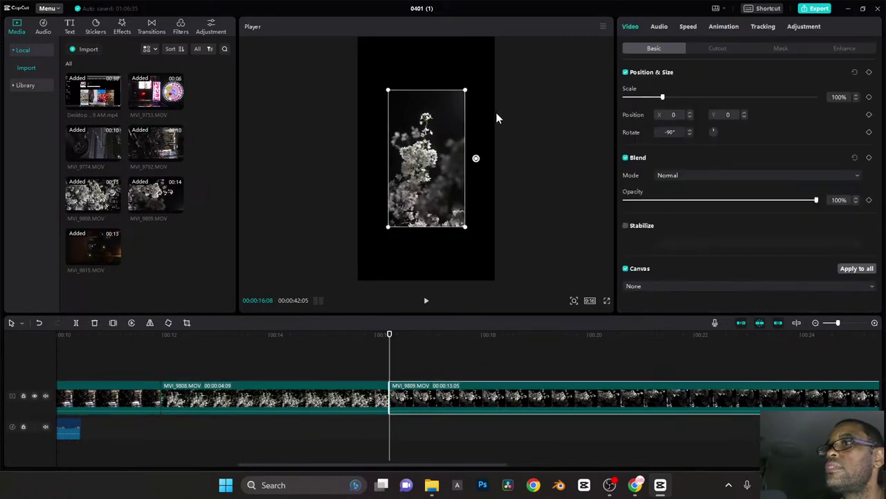
left_click_drag(465, 89, 490, 53)
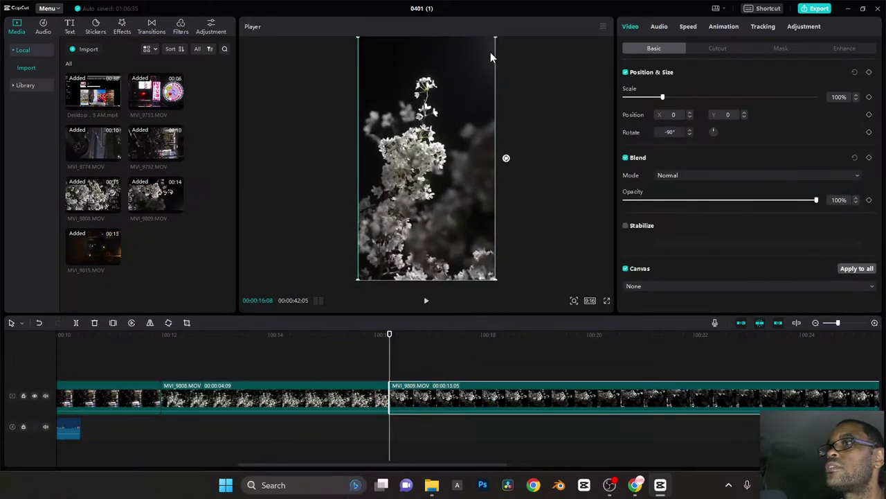
left_click_drag(394, 343, 550, 335)
left_click_drag(489, 336, 421, 338)
key("ctrl+b")
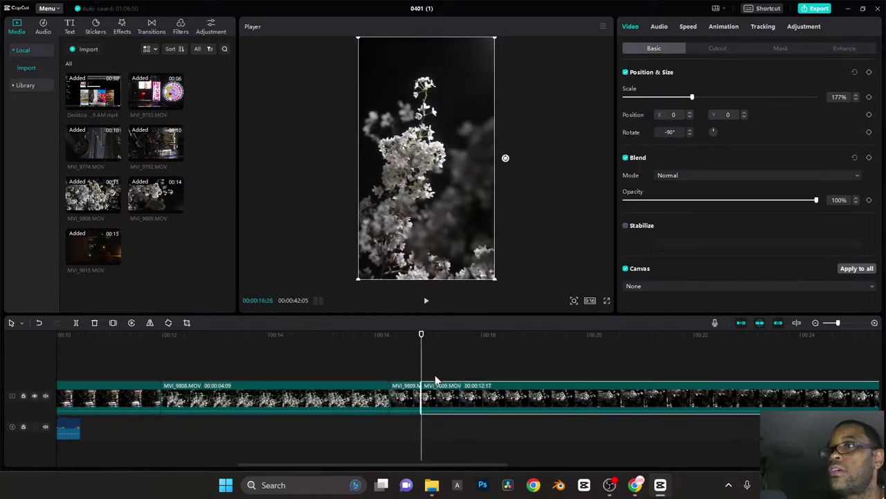
left_click(407, 395)
key("Delete")
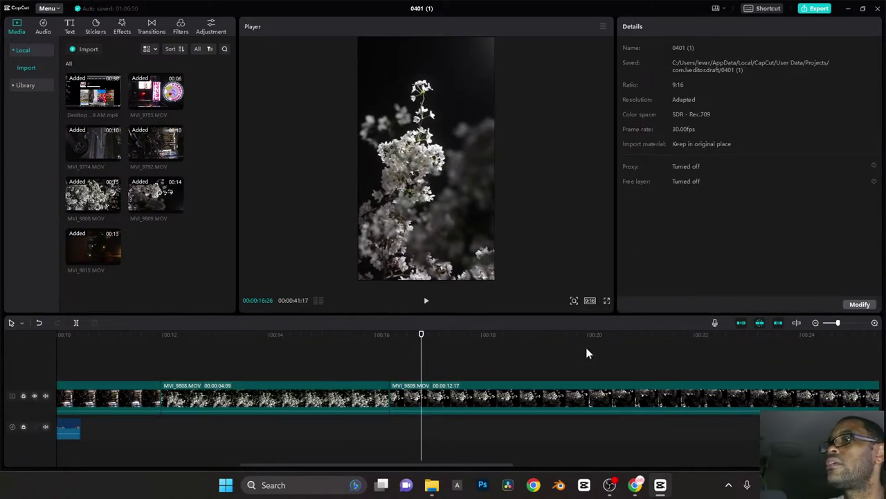
Step: Split the MVI_9809 clip at 00:00:22:13 and delete the part after the split
scroll(607, 370, "right", 5)
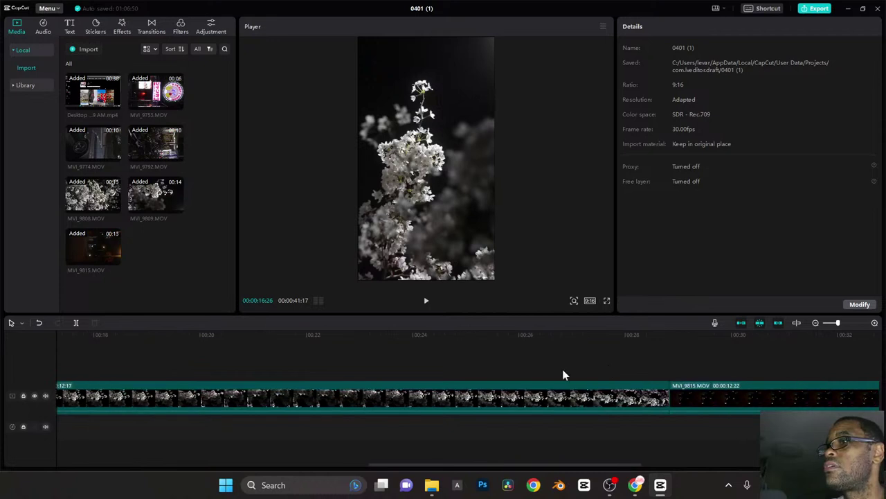
left_click(340, 402)
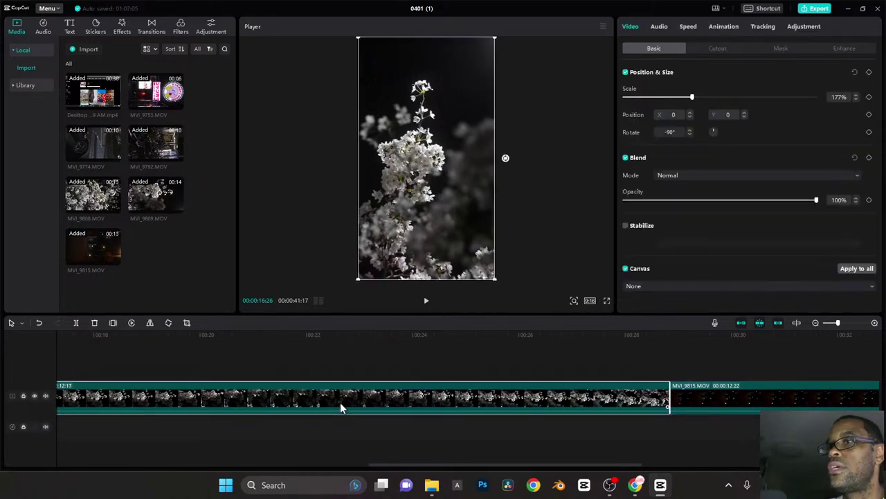
left_click(329, 336)
key("ctrl+b")
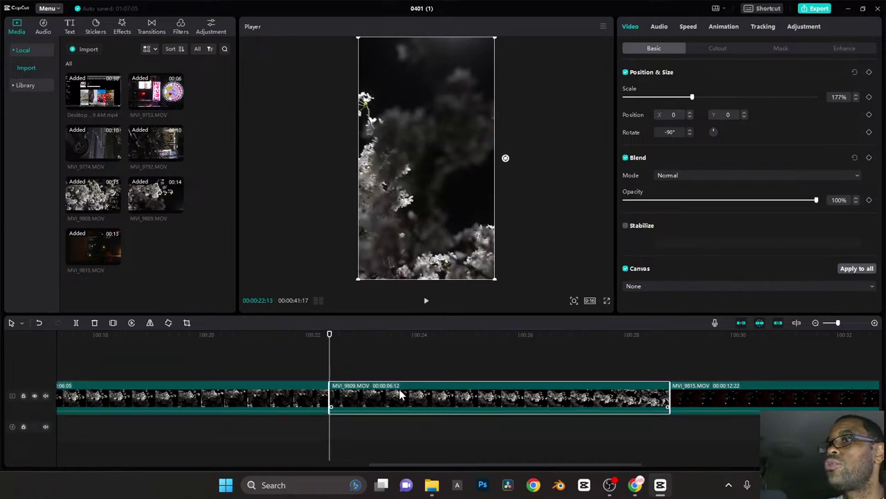
key("Delete")
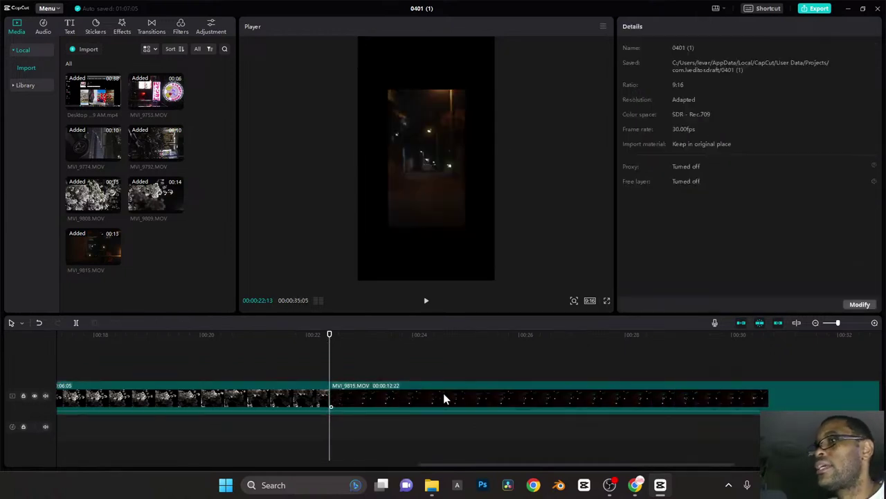
Step: Enlarge the MVI_9815 street clip to 178% to fill the frame, and cut off its beginning up to 00:00:29:12
left_click(429, 385)
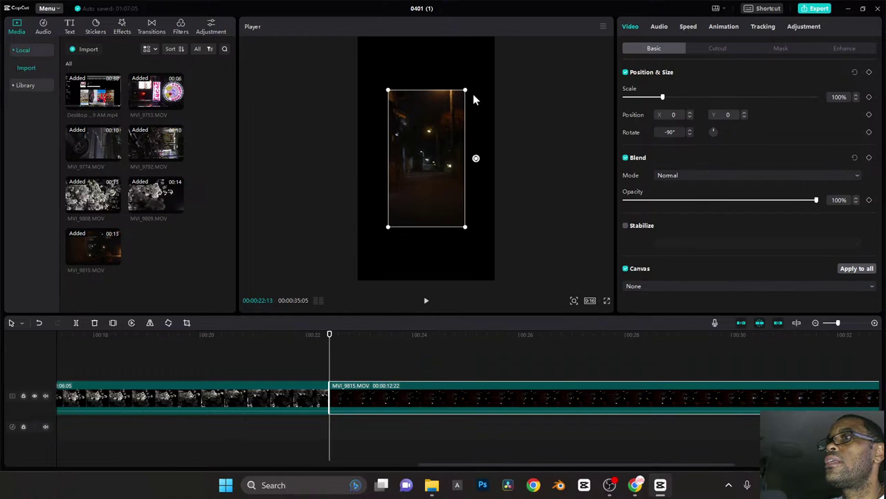
left_click_drag(464, 91, 490, 58)
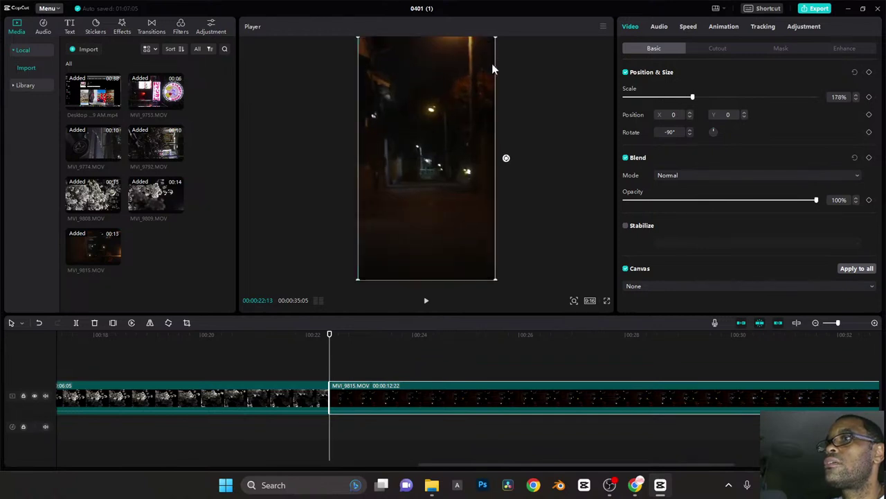
left_click_drag(434, 361, 326, 363)
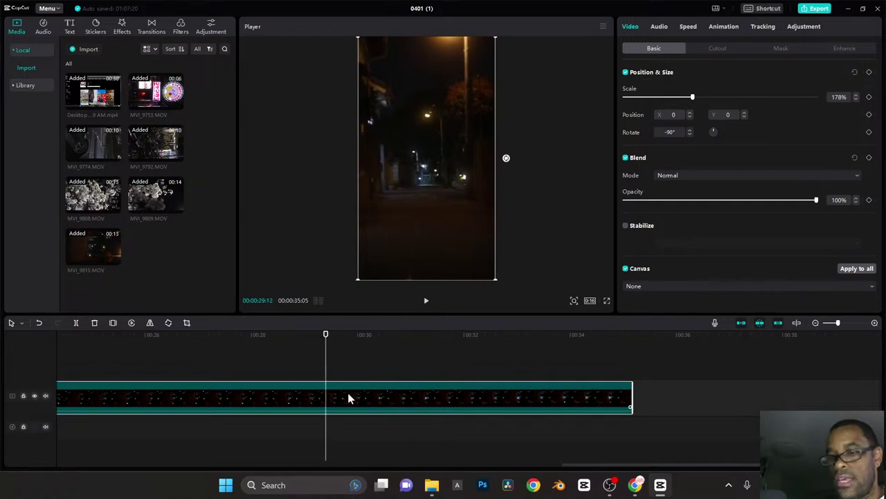
key("ctrl+b")
left_click(275, 386)
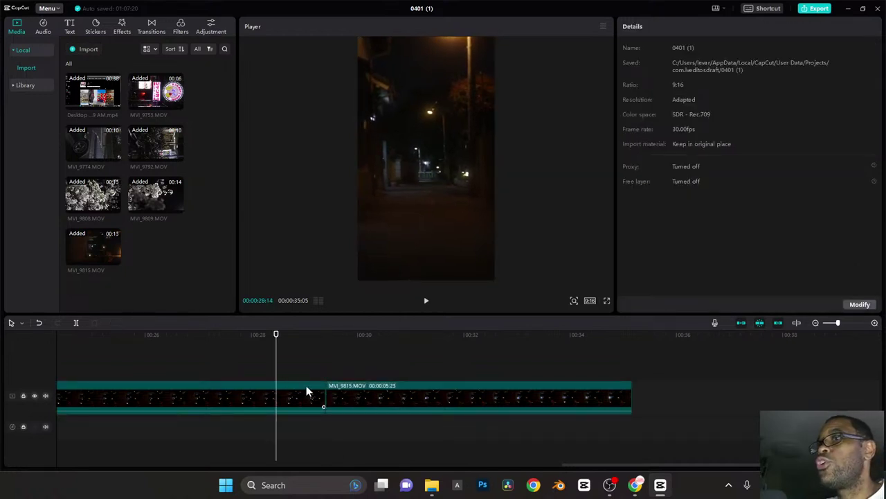
left_click(306, 391)
key("Delete")
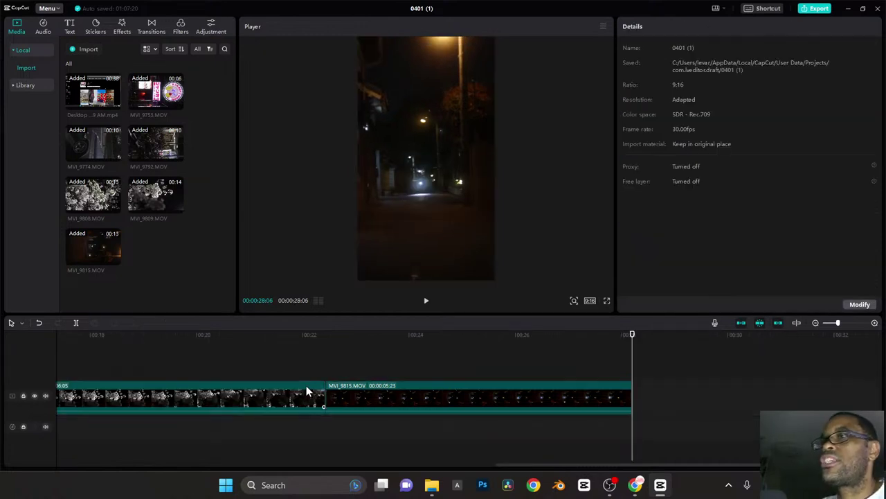
Step: Scrub through the shortened MVI_9815 clip and back to the start of the timeline to review the edit
left_click(338, 340)
left_click_drag(354, 341, 470, 344)
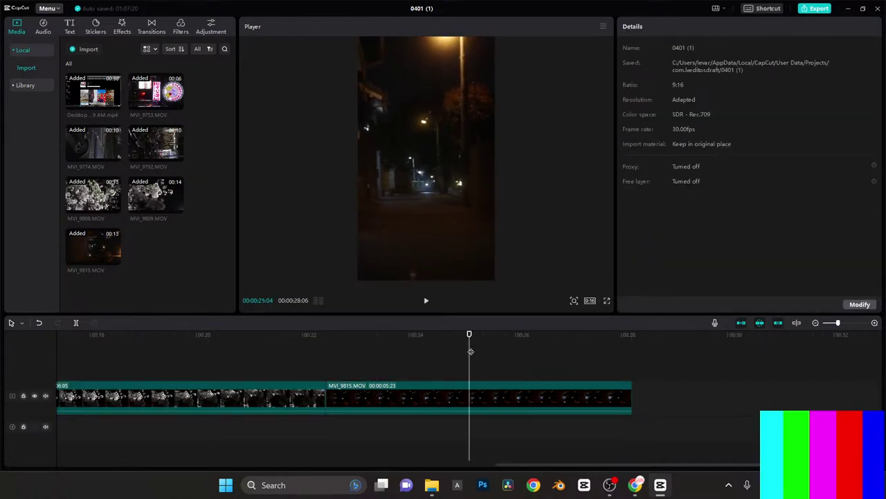
left_click_drag(467, 344, 577, 346)
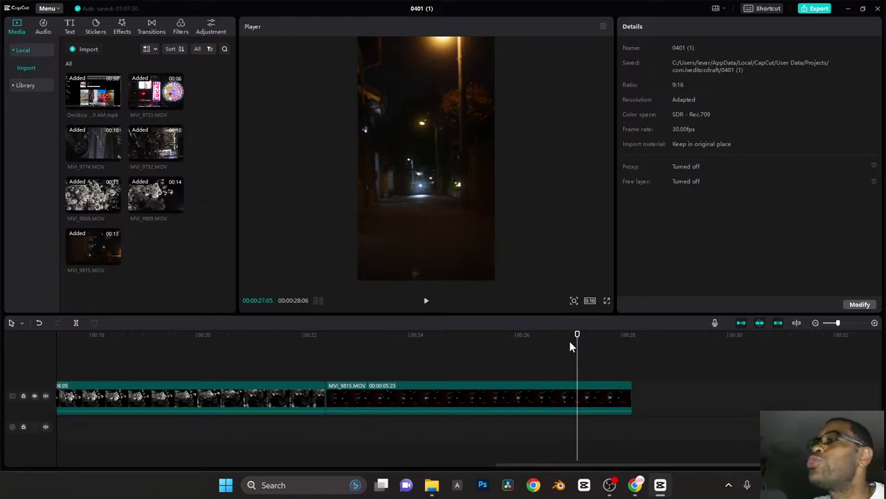
left_click_drag(574, 335, 244, 354)
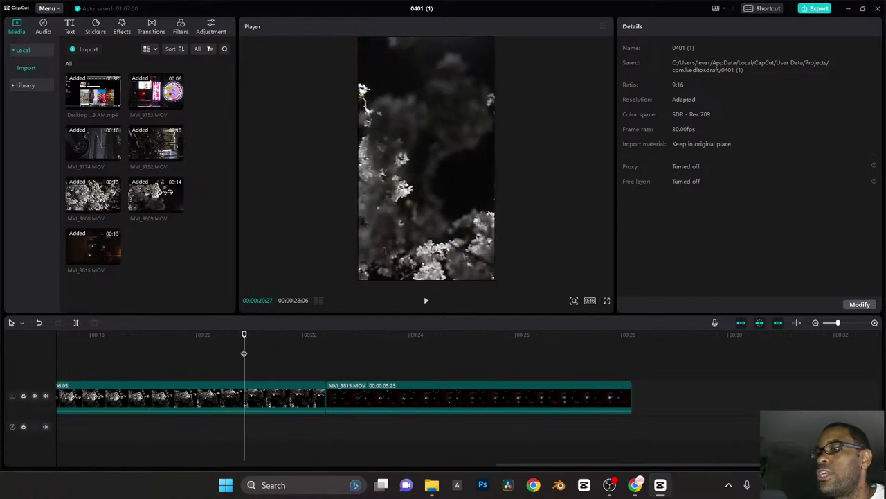
left_click_drag(244, 339, 11, 359)
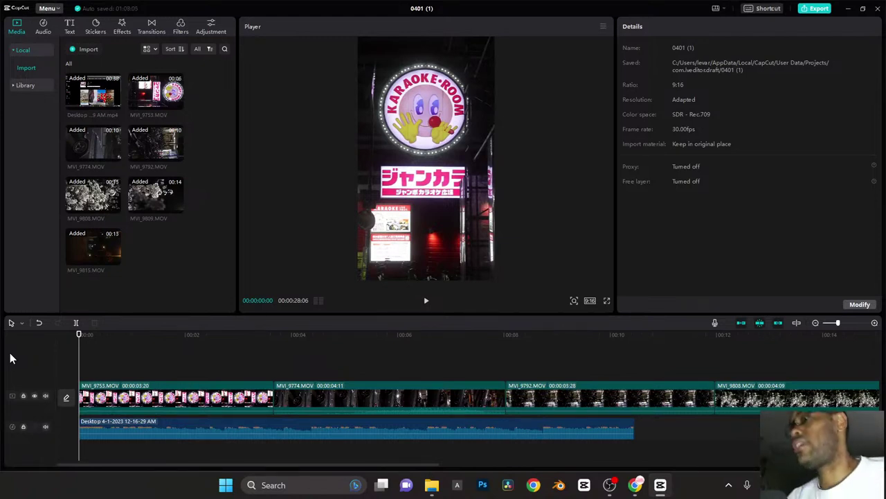
Step: Play the opening against the audio, split the MVI_9753 karaoke sign clip at 00:00:01:03 and delete its remainder
key("space")
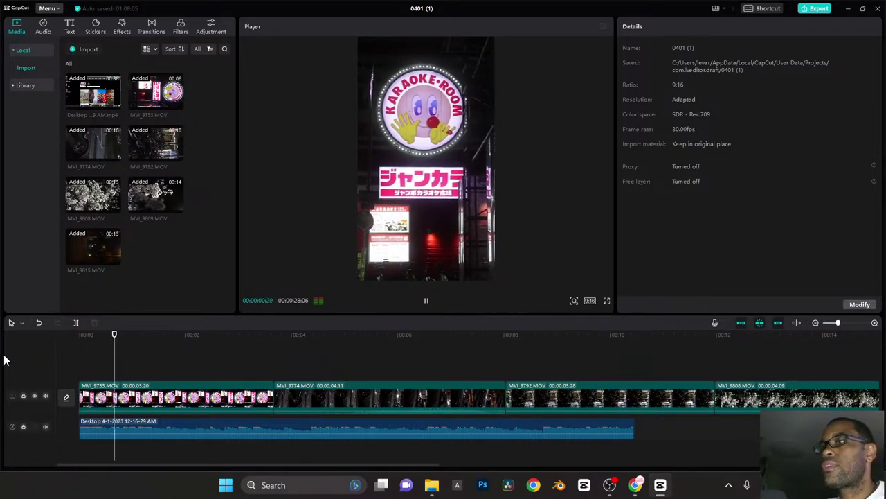
key("space")
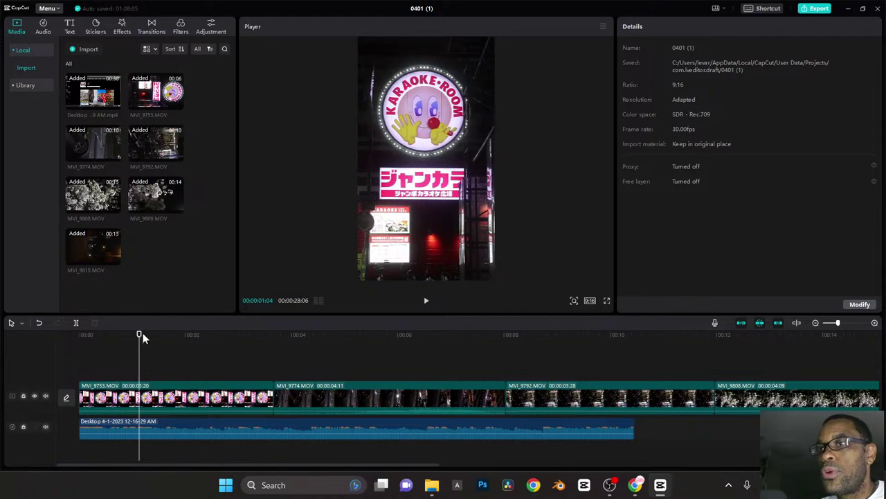
left_click_drag(141, 335, 58, 338)
key("space")
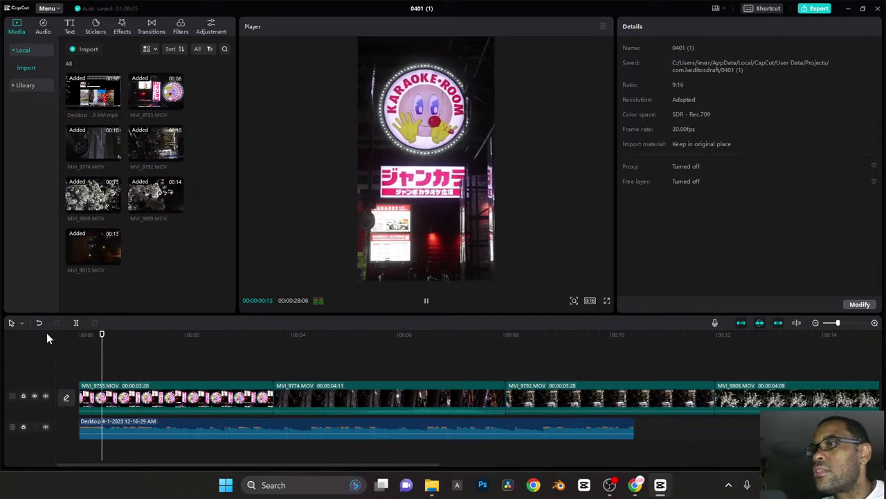
key("space")
left_click(144, 396)
key("ctrl+b")
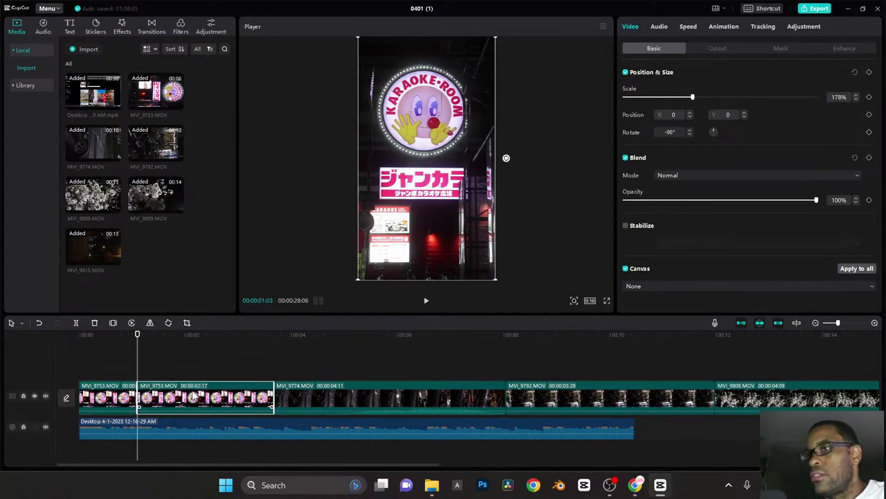
key("Delete")
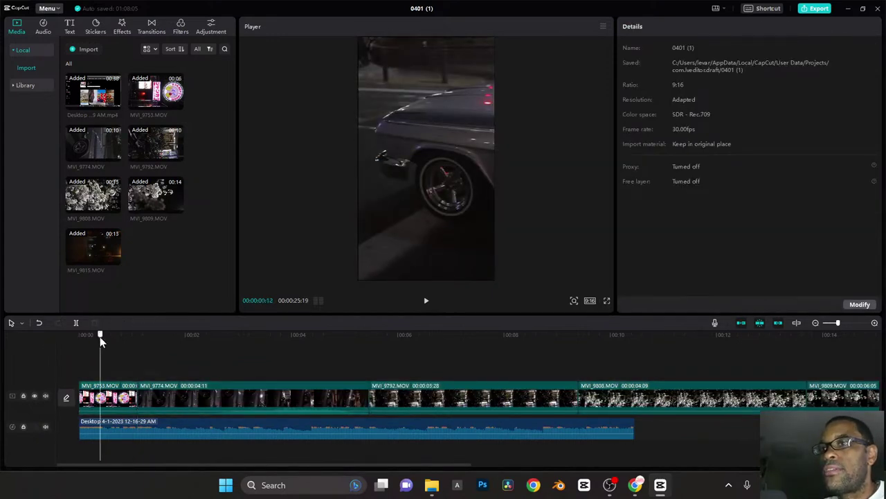
Step: Play the reel from the start, split the MVI_9774 car clip at 00:00:02:21 and delete its first part
left_click(87, 338)
key("space")
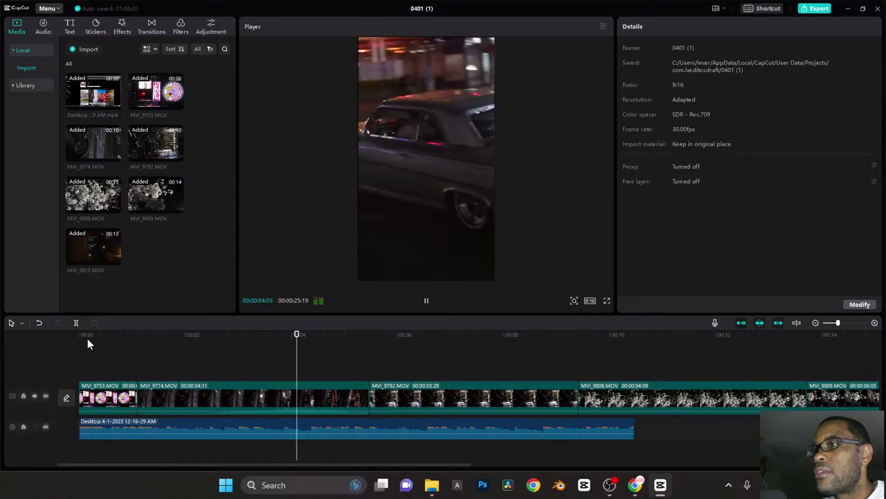
key("space")
mouse_move(220, 341)
left_mouse_down()
mouse_move(296, 342)
mouse_move(222, 346)
left_mouse_up()
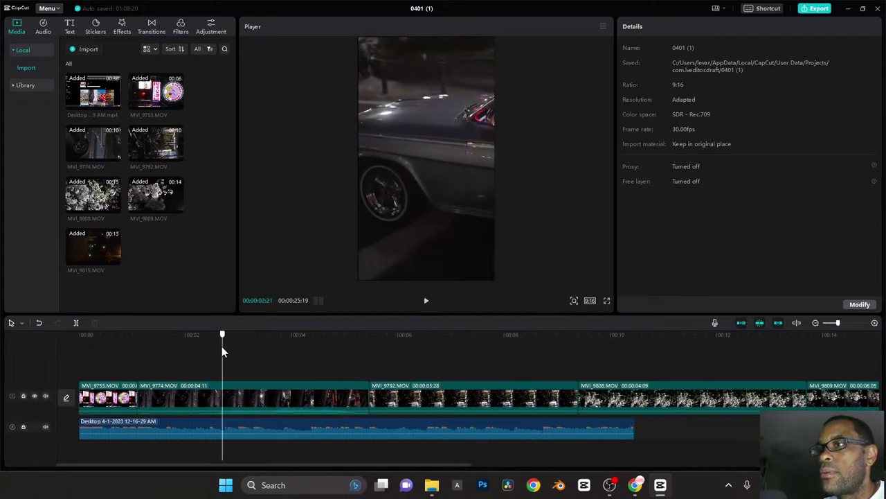
left_click(241, 407)
key("ctrl+b")
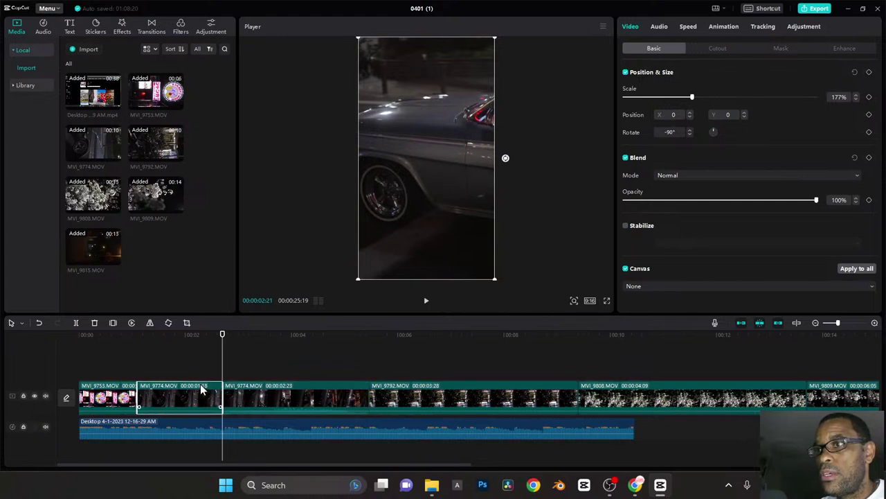
left_click(200, 383)
key("Delete")
Step: Play the opening from 00:00:00:14 and trim the end of the MVI_9774 car clip to a length of 00:00:02:22
left_click(105, 334)
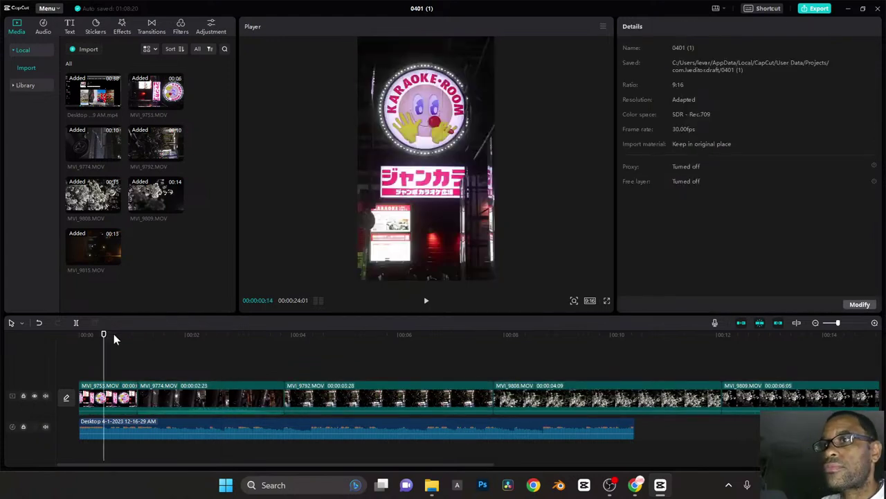
key("space")
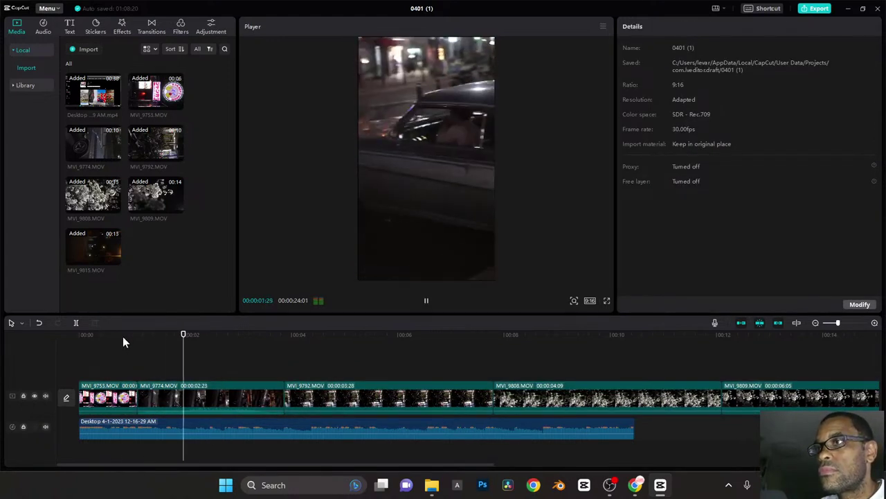
key("space")
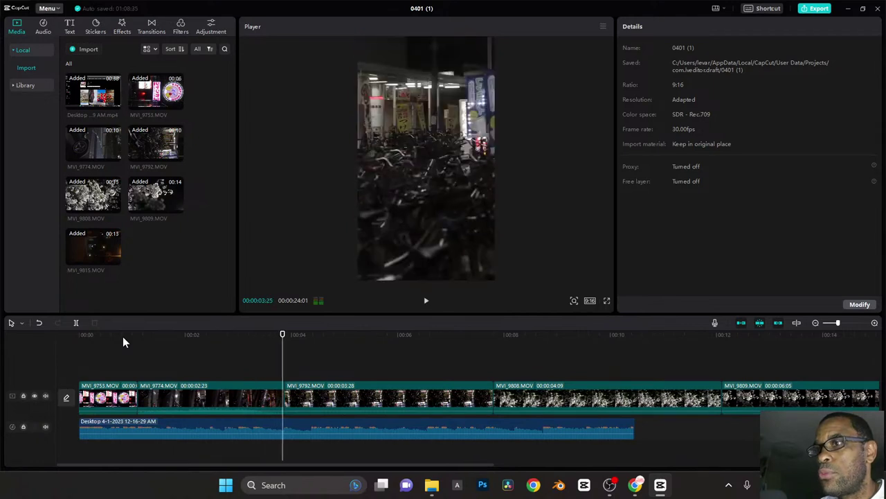
left_click(226, 392)
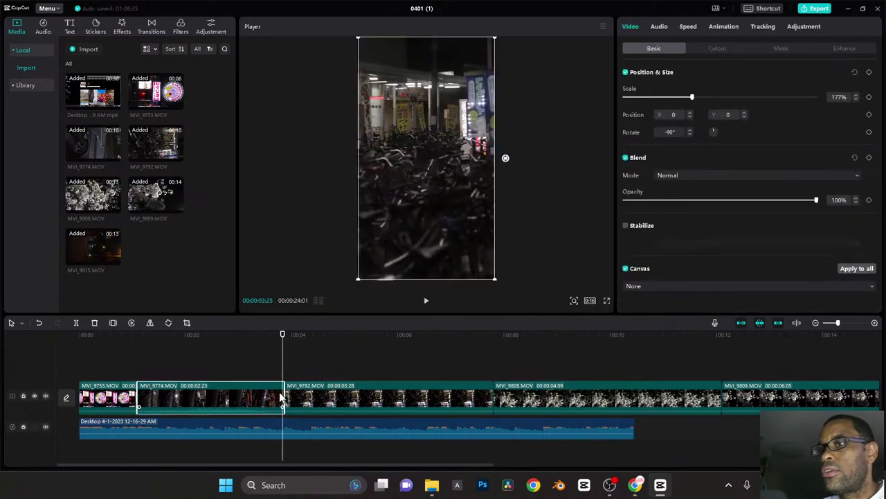
left_click_drag(284, 395, 284, 393)
Step: Play on from 00:00:03:00, split the MVI_9792 bicycle clip at 00:00:04:28 and delete its remainder
left_click(237, 338)
key("space")
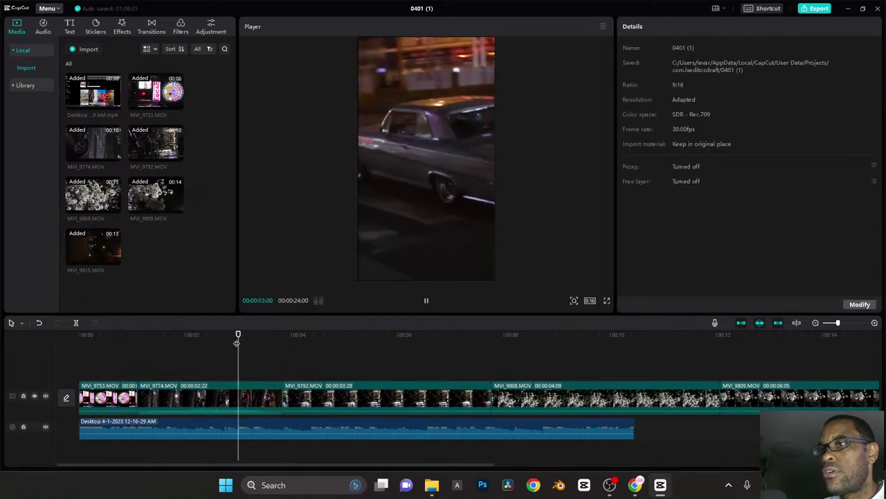
key("space")
left_click(346, 394)
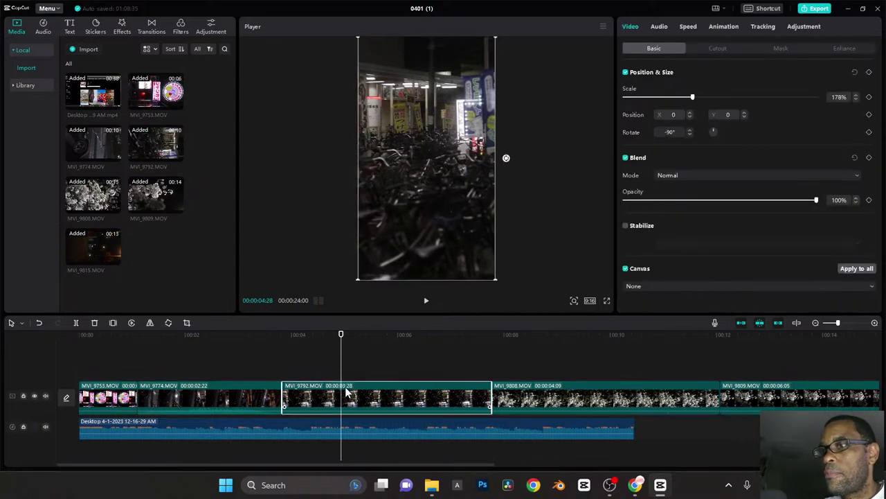
key("ctrl+b")
key("Delete")
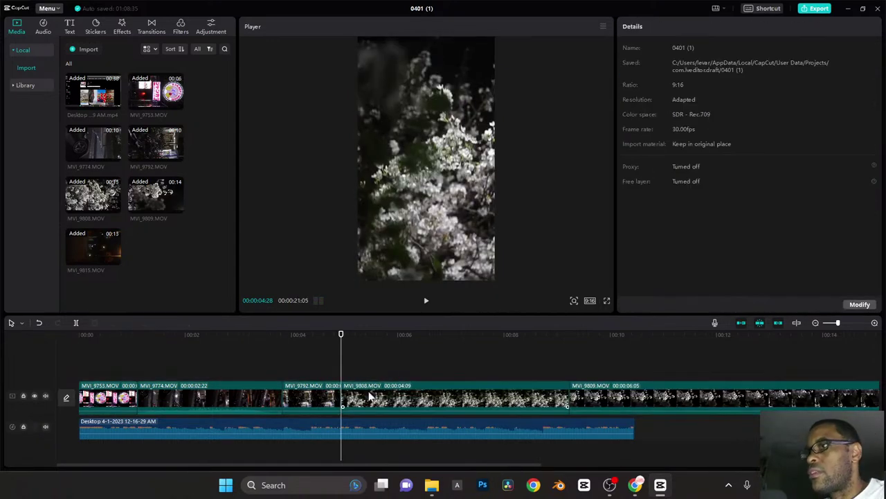
Step: Play from the car clip onward, split the MVI_9808 blossom clip at 00:00:06:01 and delete its remainder
left_click(237, 340)
key("space")
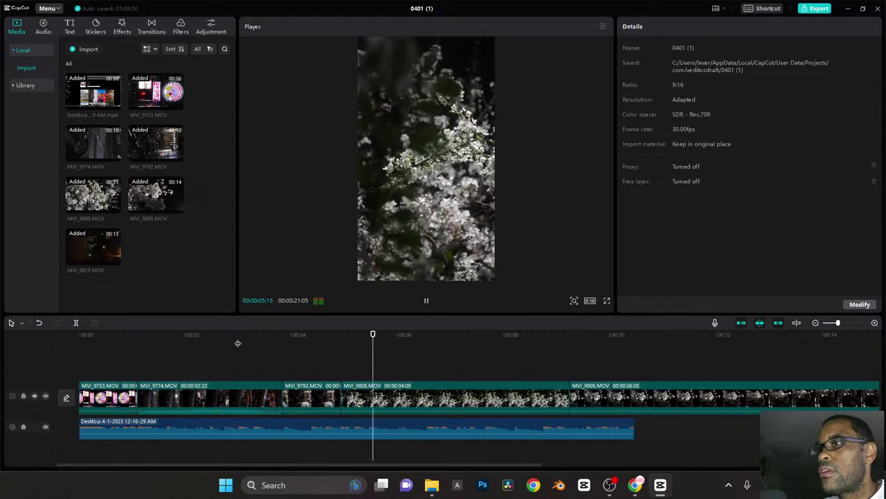
key("space")
left_click(407, 399)
key("ctrl+b")
key("Delete")
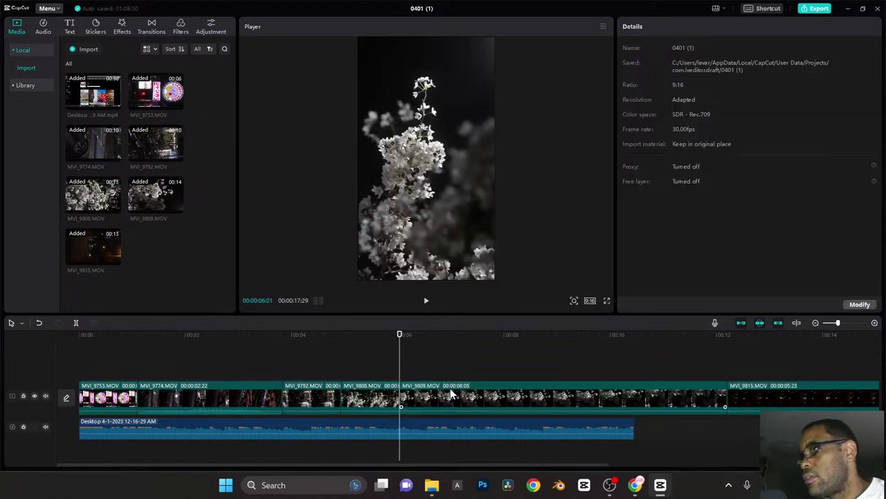
Step: Play the cut between the blossom clips, restore the deleted remainder of MVI_9808 and delete that clip's first part instead
left_click(310, 341)
key("space")
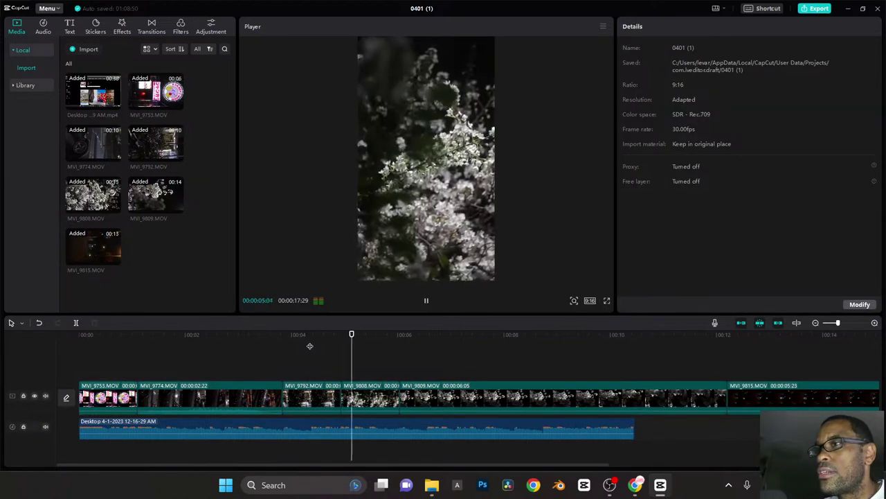
key("space")
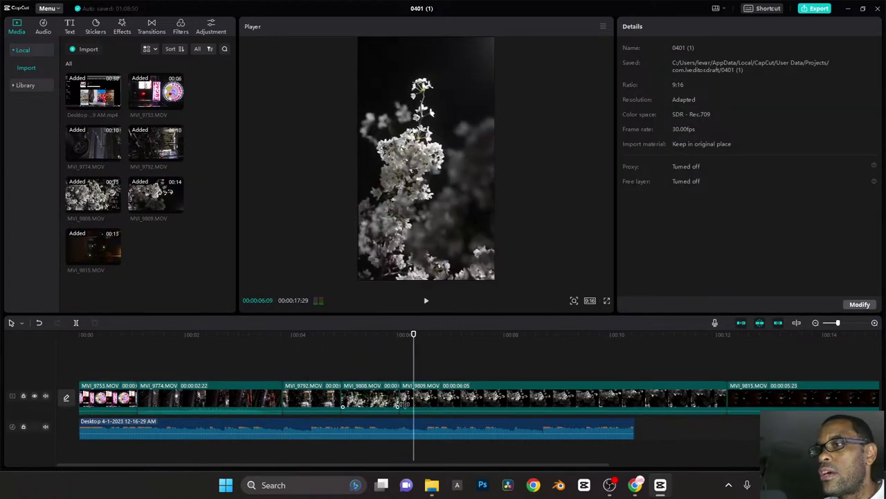
left_click(364, 393)
key("ctrl+z")
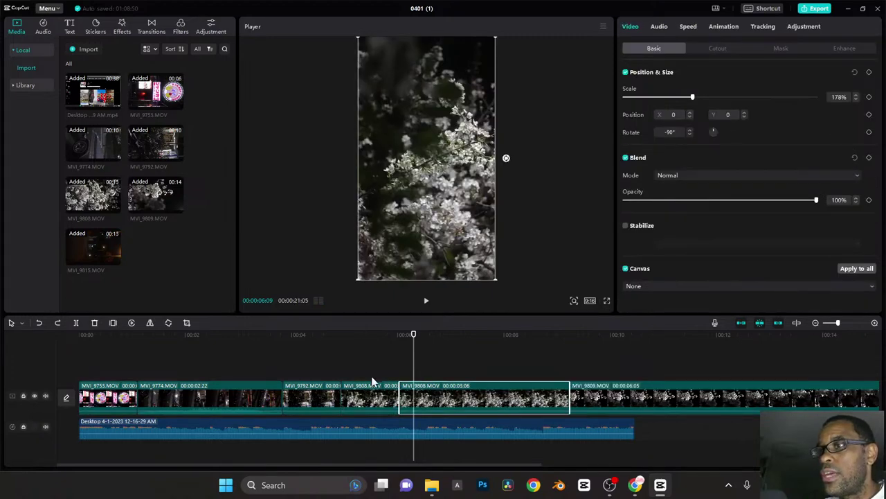
key("ctrl+z")
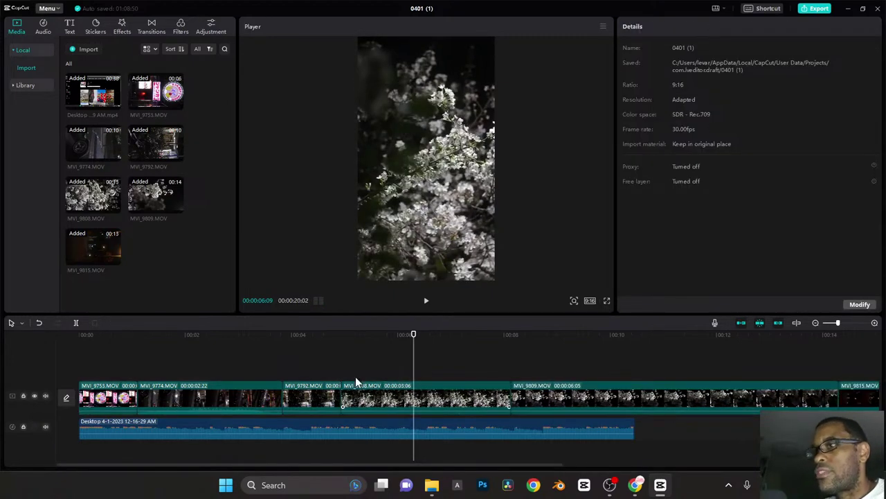
Step: Play from the bicycle clip, split the MVI_9808 blossom clip at 00:00:06:16 and delete its remainder
left_click(302, 349)
key("space")
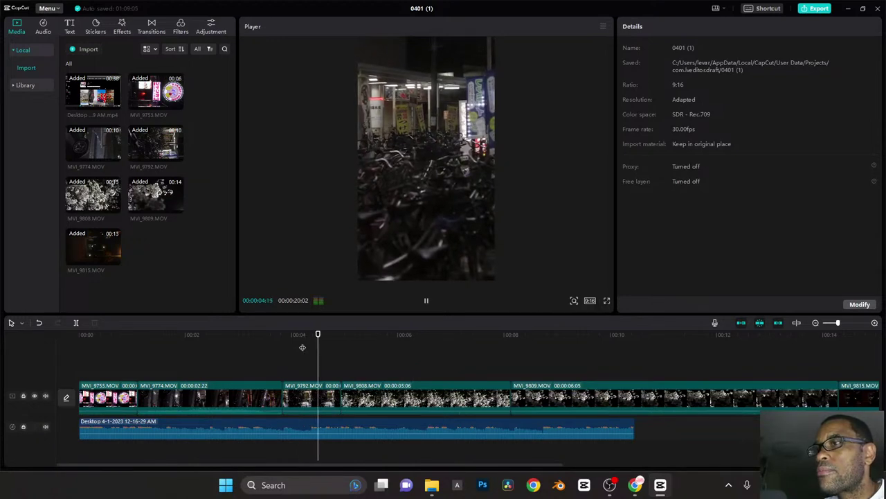
key("space")
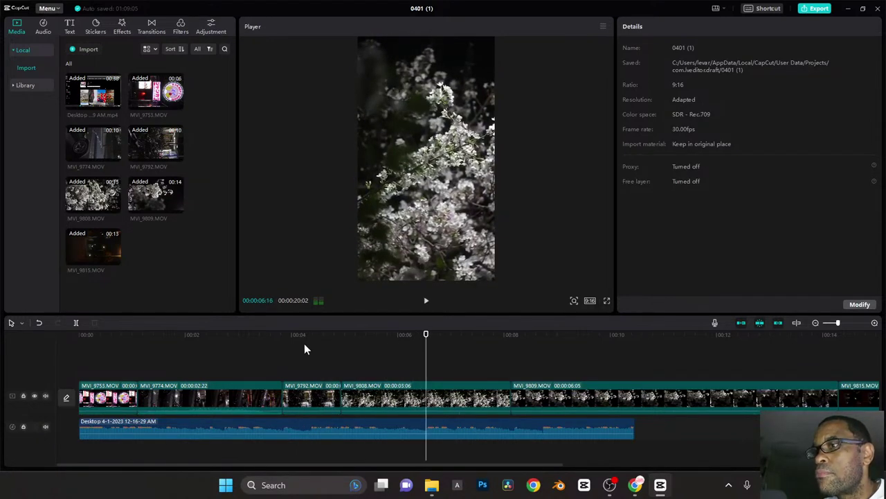
left_click(462, 398)
key("ctrl+b")
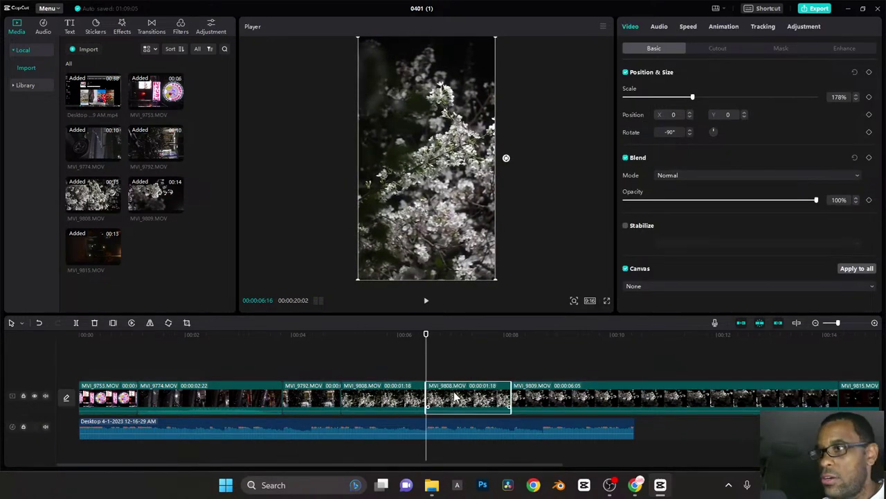
key("Delete")
Step: Play into the MVI_9809 blossom clip, split it at 00:00:07:19 and delete its first part
key("space")
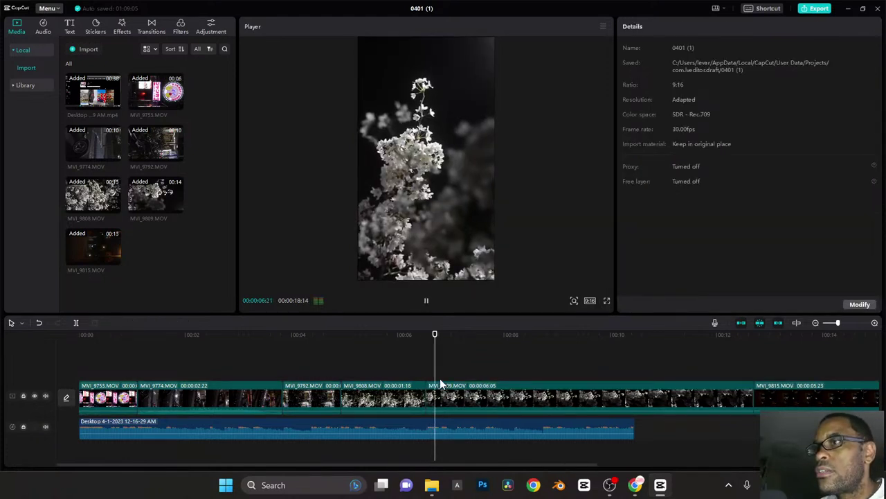
key("space")
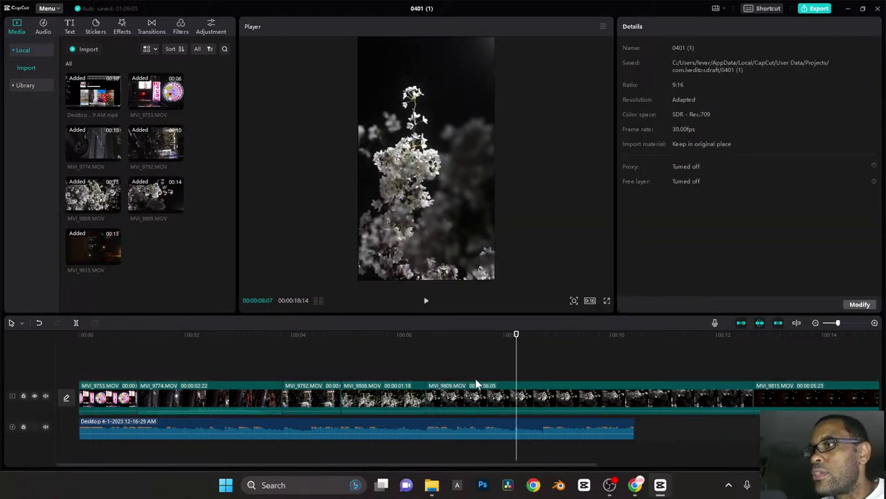
left_click_drag(506, 342, 485, 369)
left_click(513, 395)
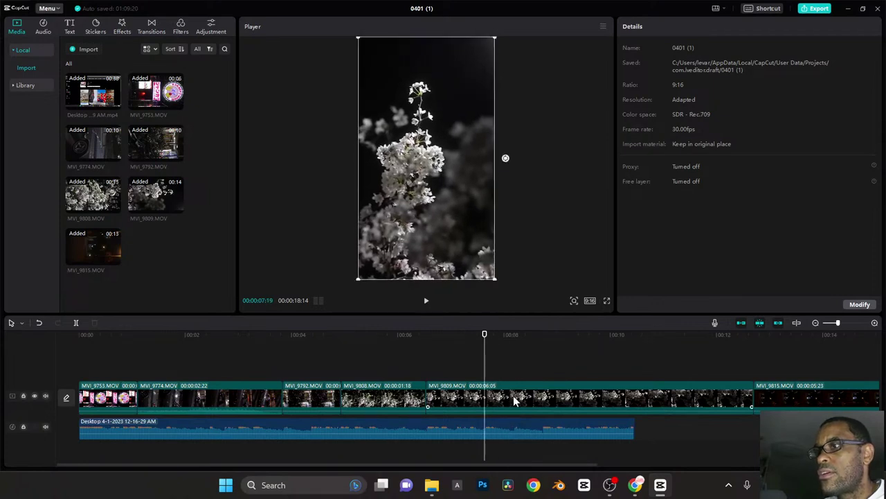
key("ctrl+b")
left_click(466, 396)
key("Delete")
Step: Replay the shortened MVI_9809 clip against the audio, split it at 00:00:08:06 and delete its remainder
left_click(410, 335)
key("space")
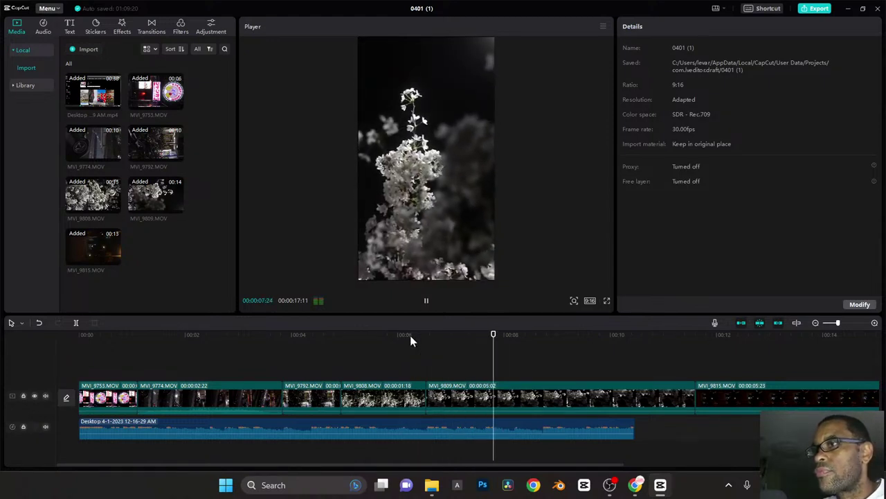
key("space")
left_click(515, 396)
left_click(516, 396)
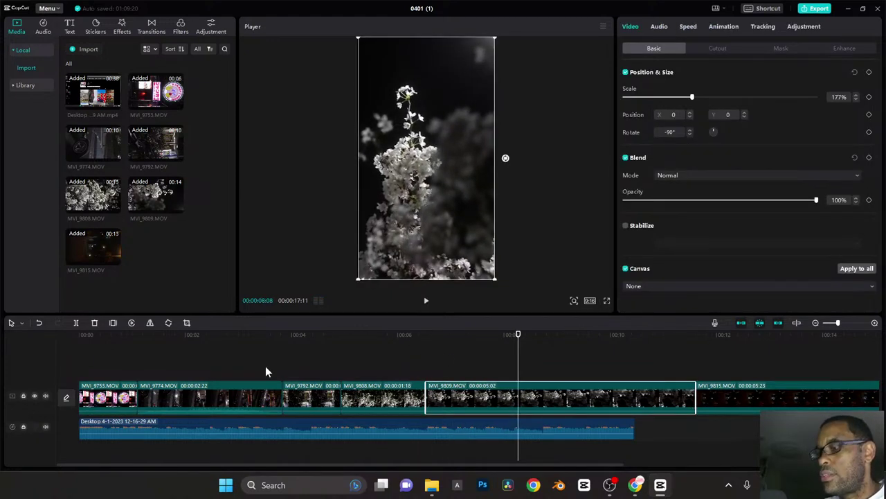
key("Left")
key("Left")
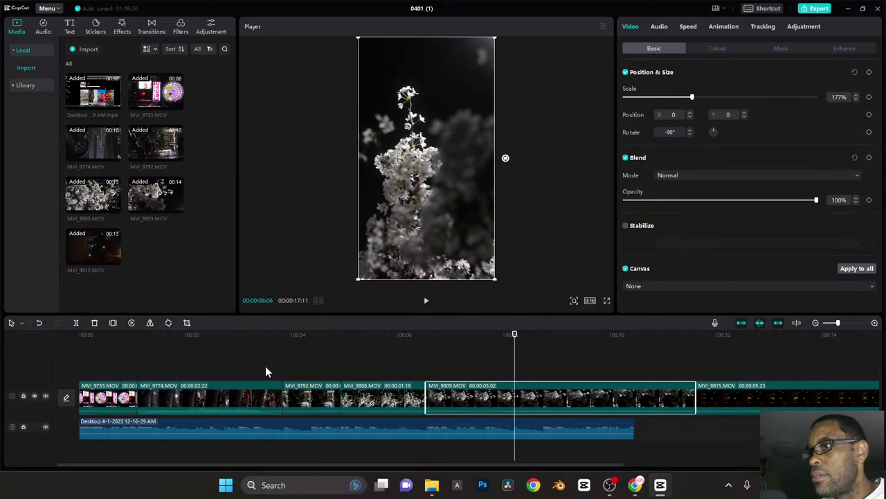
key("ctrl+b")
key("Delete")
Step: Play the ending against the audio and trim the end of the MVI_9815 street clip to a length of 00:00:03:18
key("space")
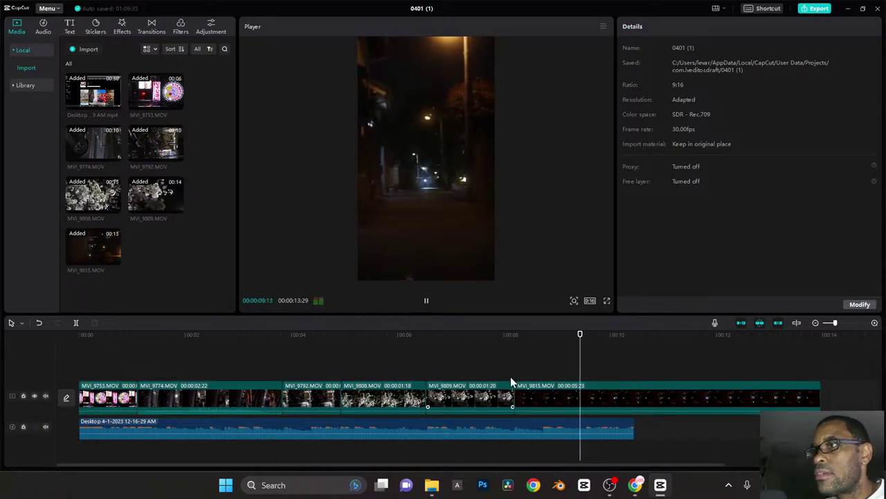
key("space")
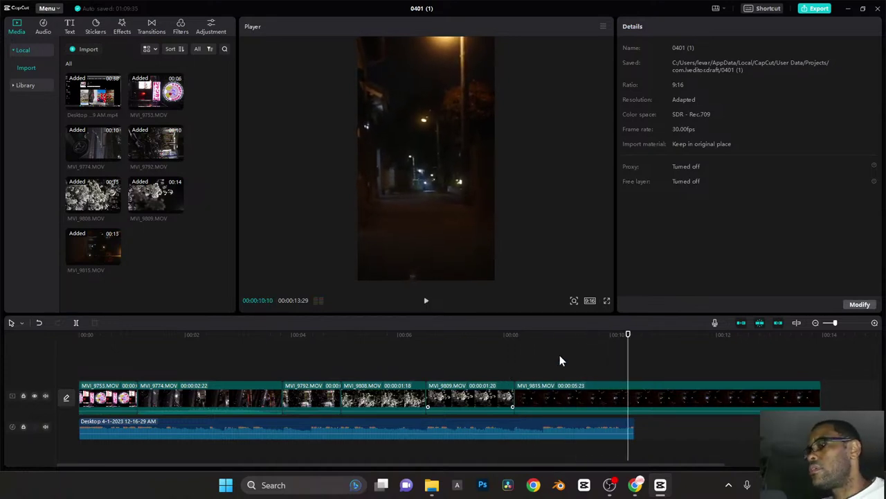
left_click(479, 336)
key("space")
key("space")
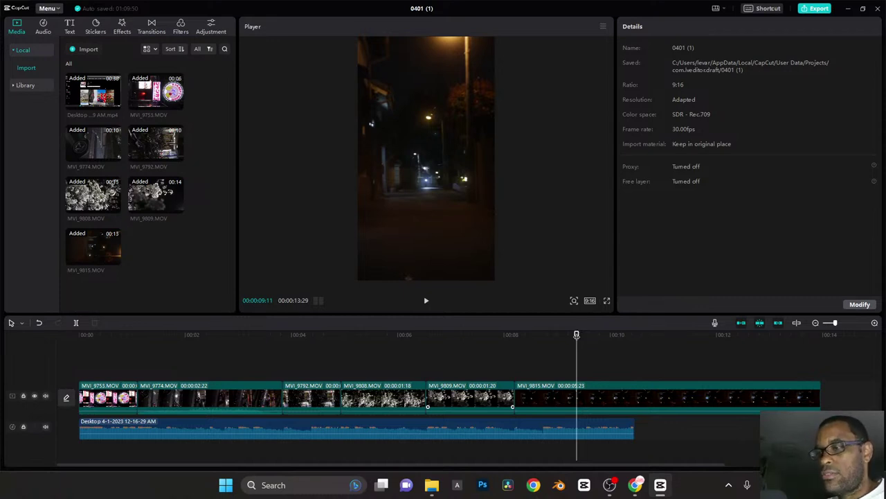
key("space")
key("space")
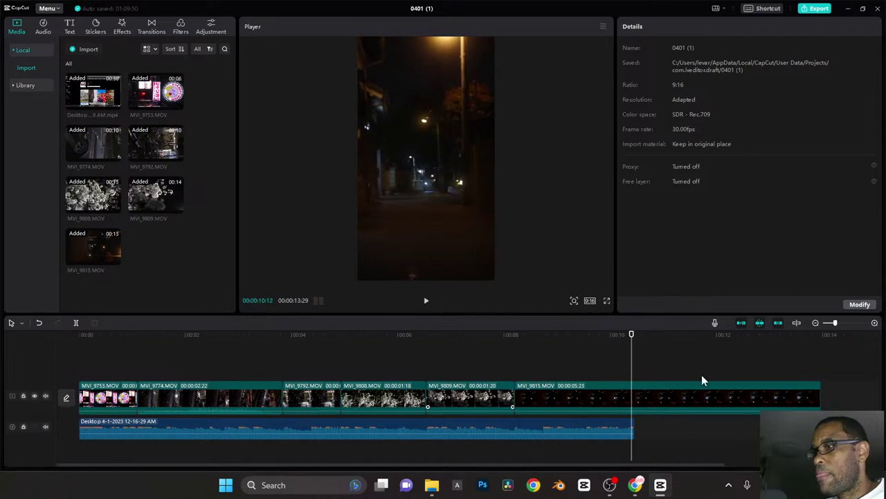
left_click(663, 398)
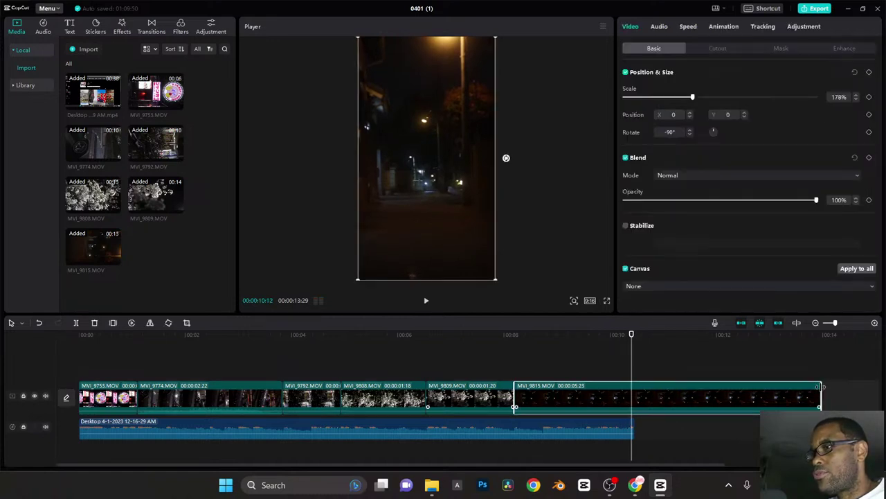
left_click_drag(820, 386, 705, 411)
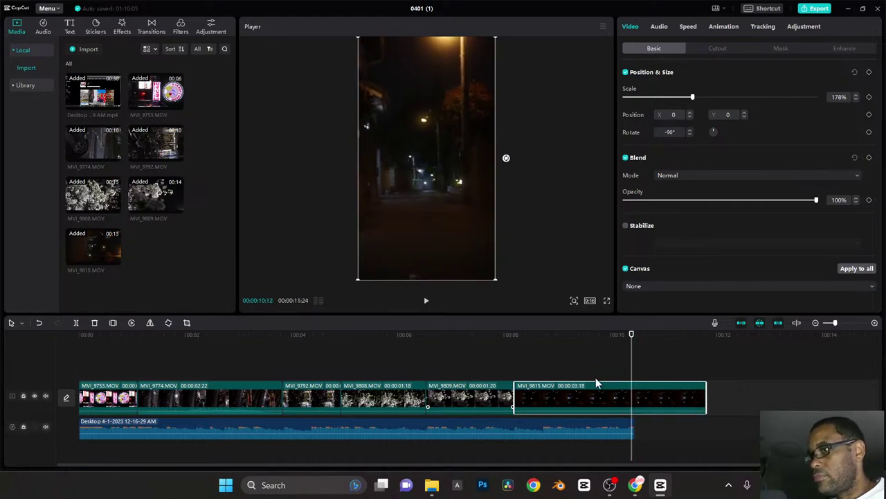
Step: Split the MVI_9815 street clip at the audio's end, 00:00:10:14, and move the cut-off part to the start of the timeline
left_click(629, 429)
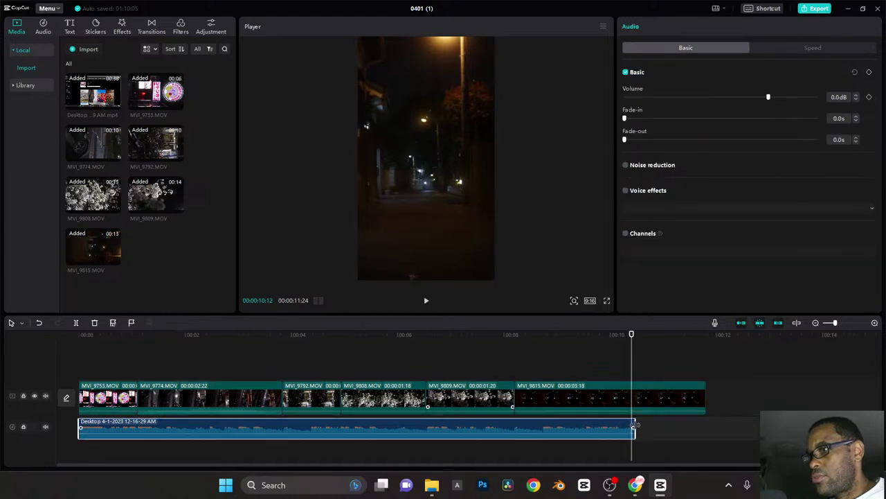
key("Right")
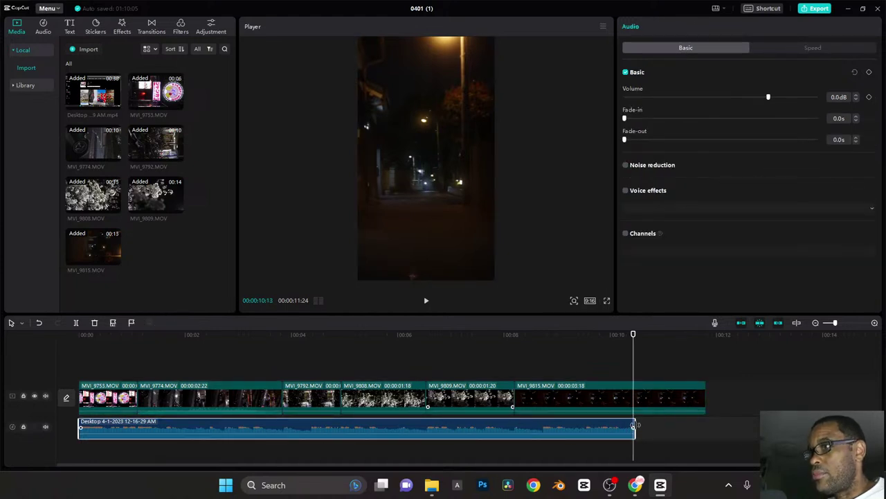
key("Right")
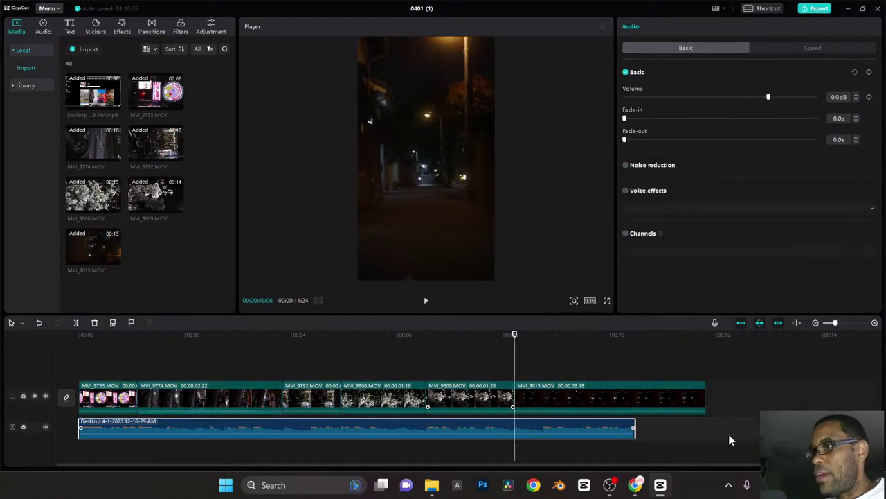
key("Up")
key("Up")
key("Up")
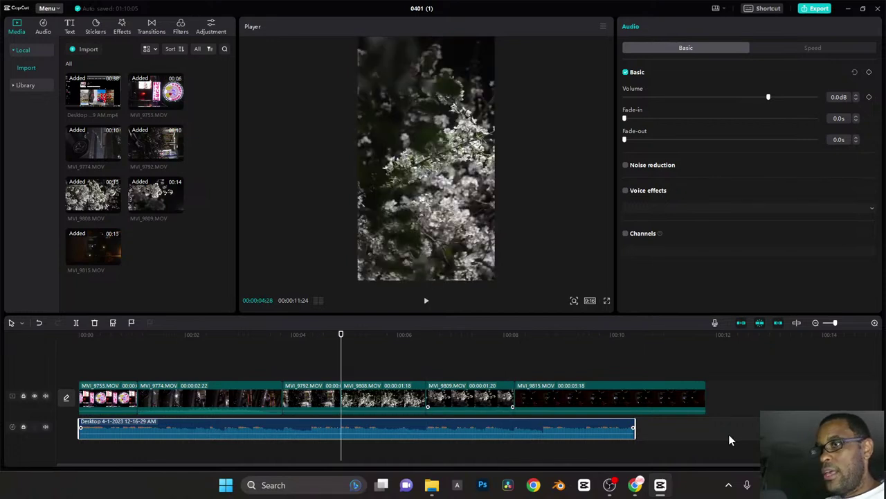
key("Down")
key("Down")
key("Down")
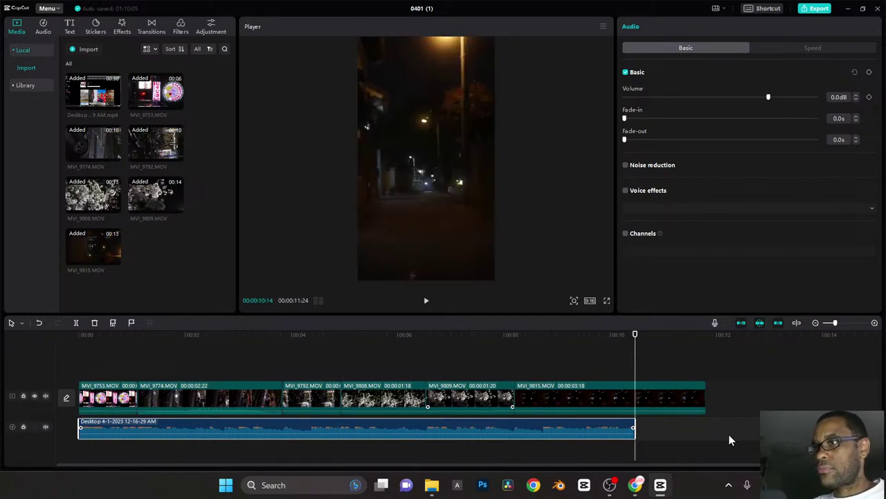
left_click(658, 394)
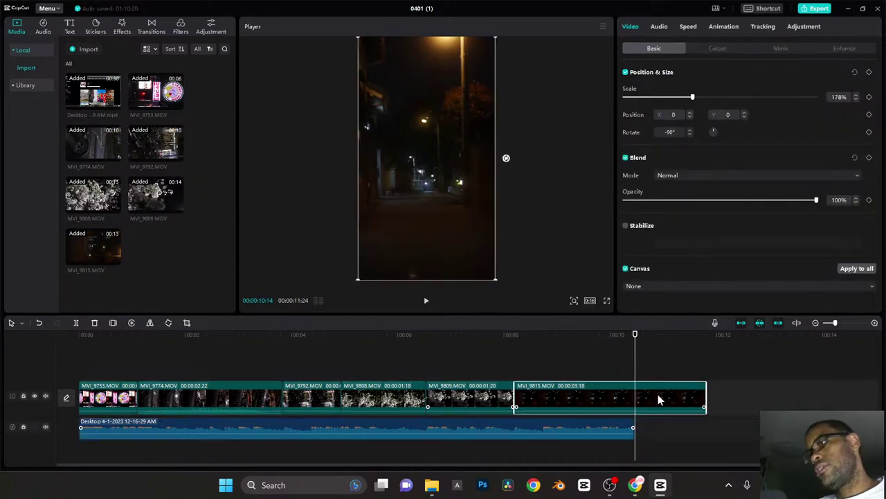
key("ctrl+b")
left_click_drag(658, 394, 47, 394)
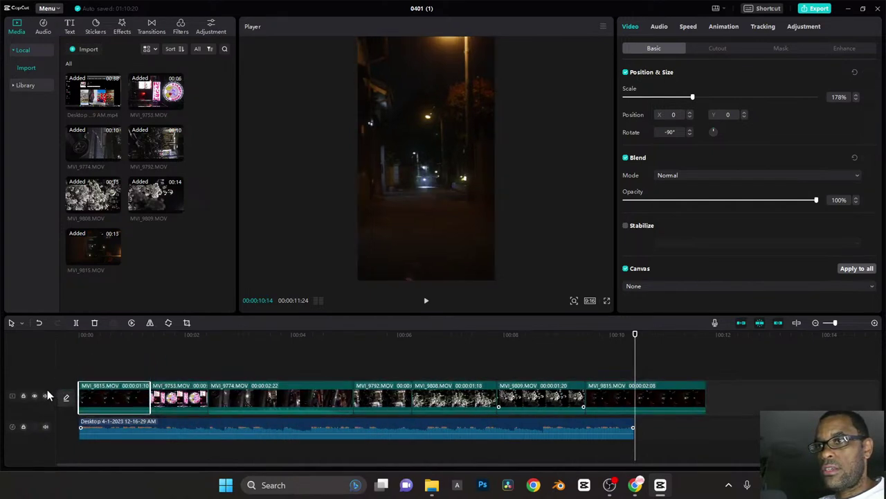
Step: Play the reel, undo the move of the cut-off MVI_9815 part and delete that part from the timeline's end
left_click(65, 334)
key("space")
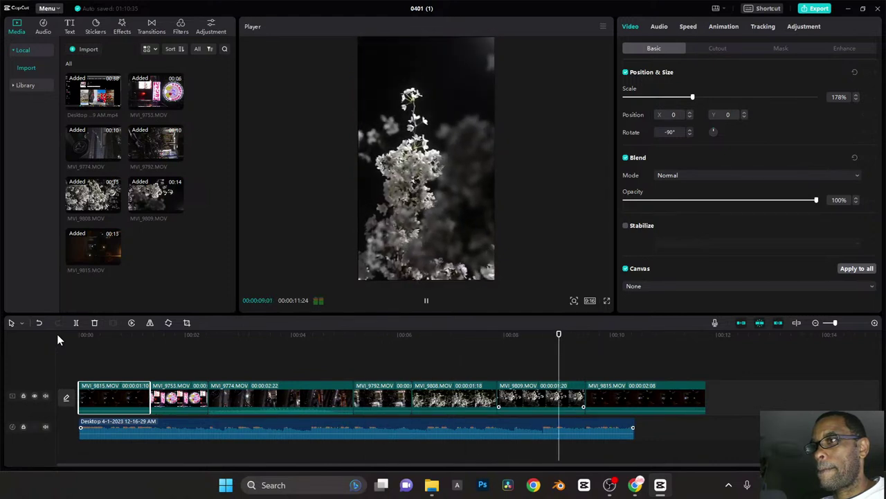
key("space")
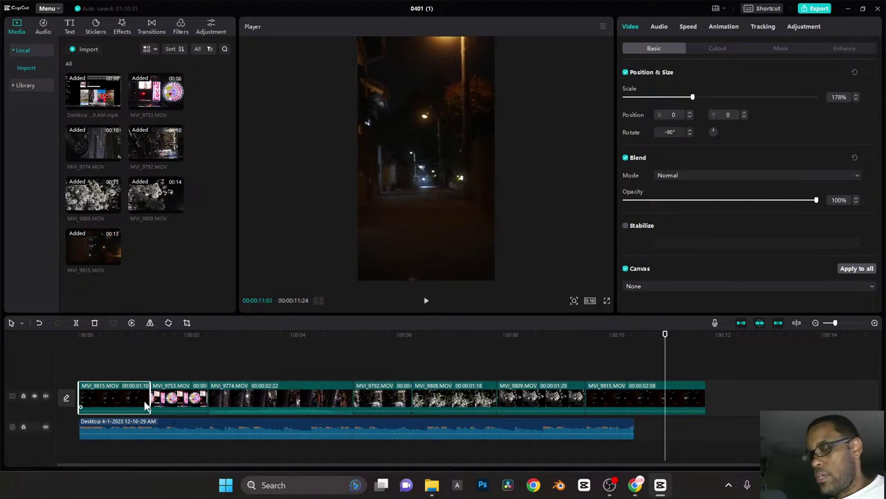
key("ctrl+z")
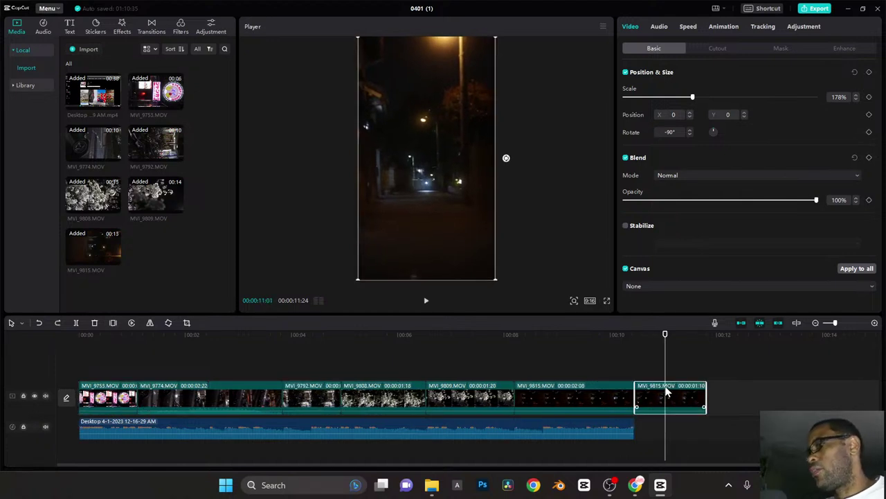
key("Delete")
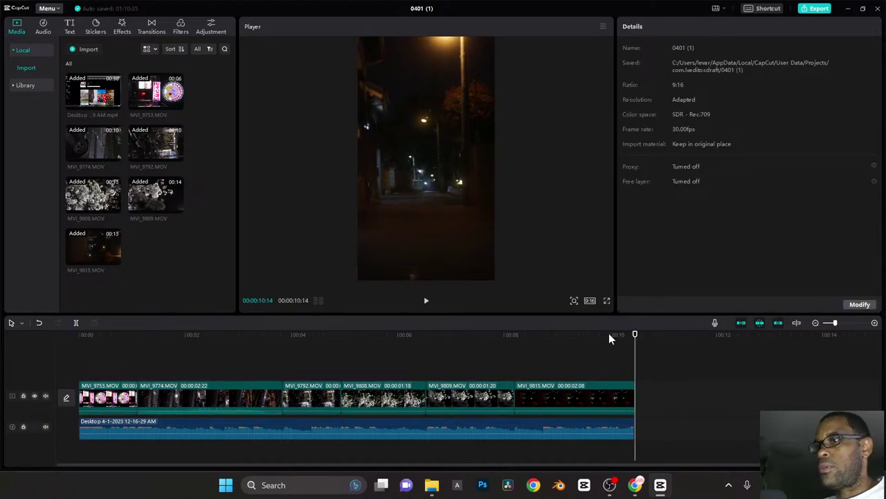
Step: Replay the ending, split the last MVI_9815 street clip at 00:00:09:25 and move the cut-off part to the start of the timeline
left_click(569, 337)
left_click(557, 337)
left_click_drag(557, 337, 577, 337)
left_click_drag(585, 338, 449, 359)
key("space")
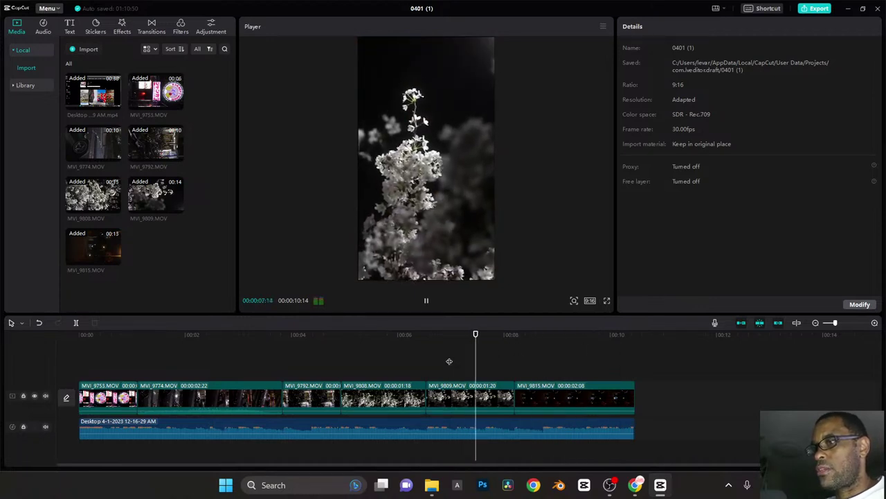
key("space")
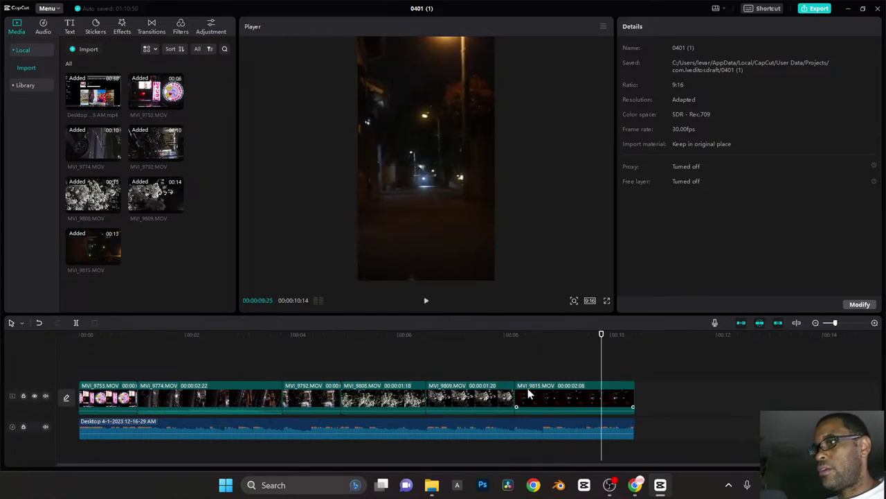
left_click(604, 396)
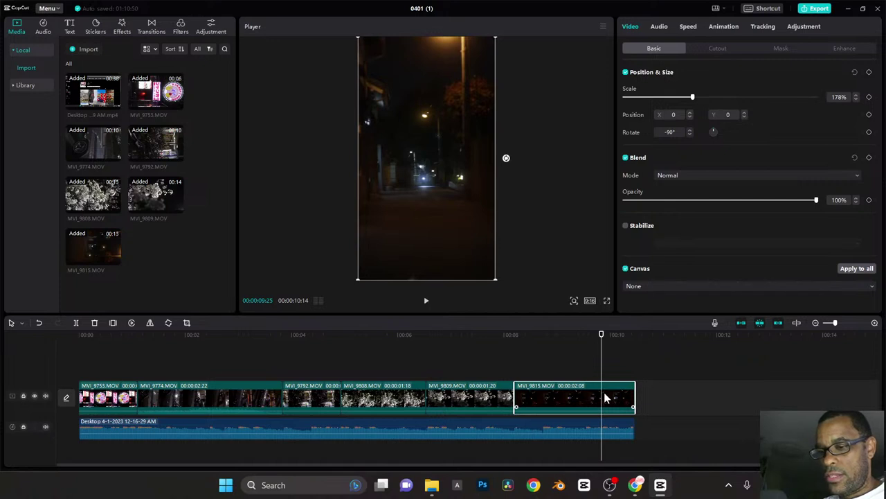
left_click_drag(604, 397, 62, 386)
Step: Play the new opening against the audio and return the playhead to the start of the timeline
left_click(80, 339)
left_click(73, 338)
key("space")
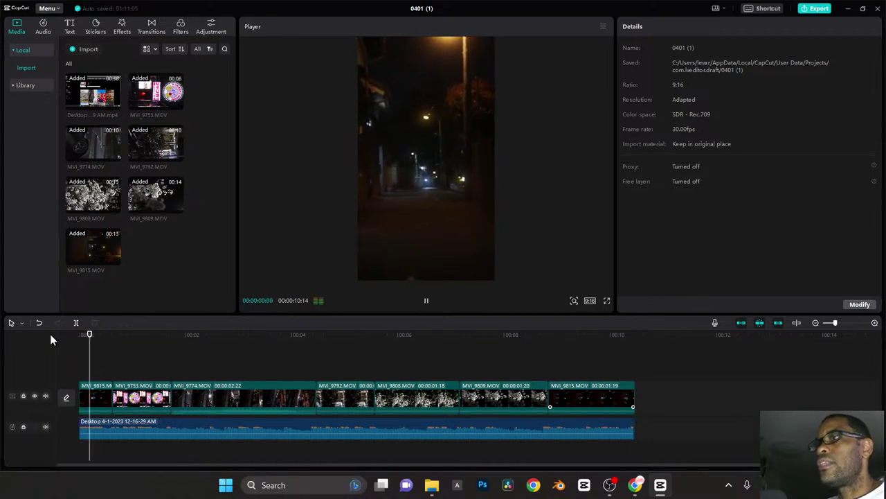
key("space")
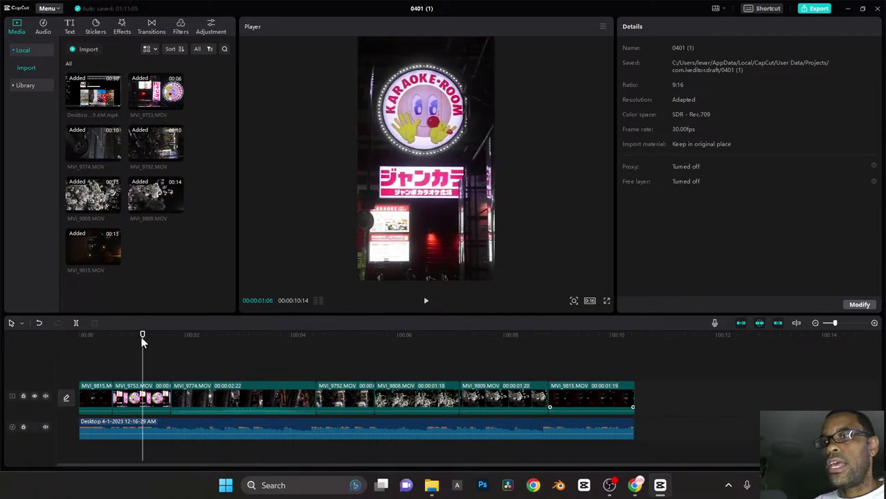
left_click_drag(111, 336, 79, 337)
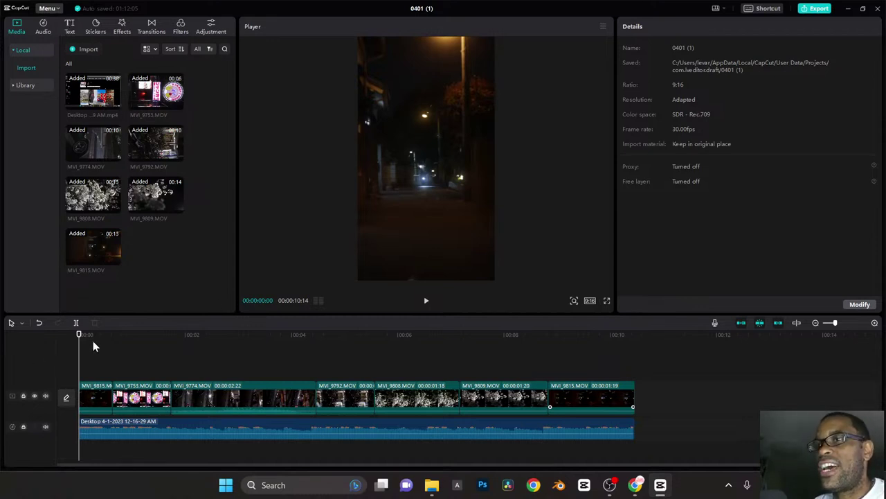
left_click(175, 337)
left_click_drag(180, 337, 77, 353)
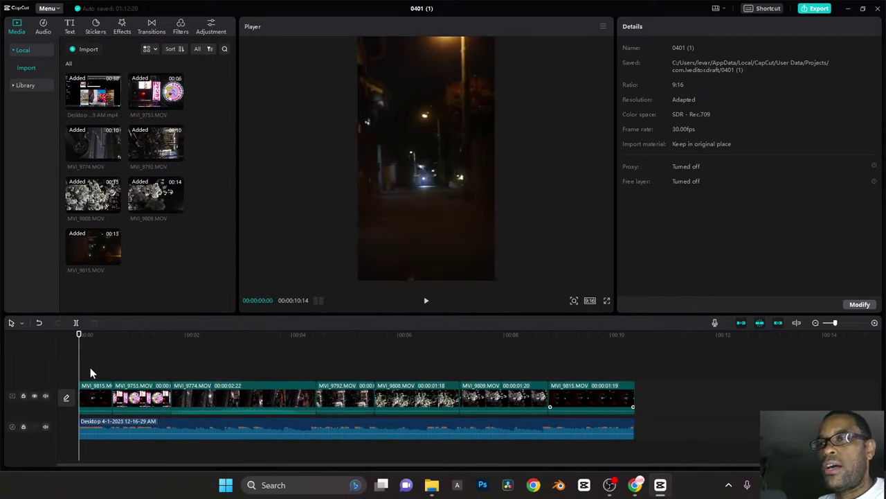
Step: Add a default text at the start of the timeline and trim it to the length of the first clip
left_click(69, 27)
left_click(31, 52)
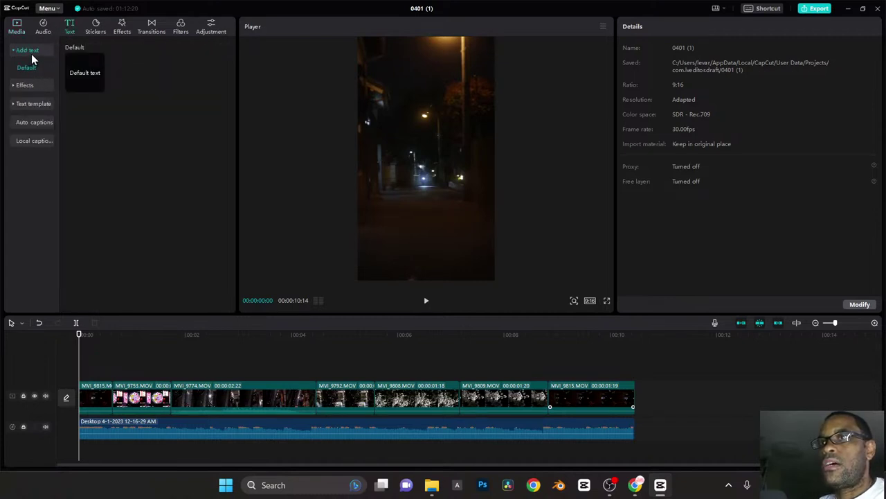
left_click(99, 88)
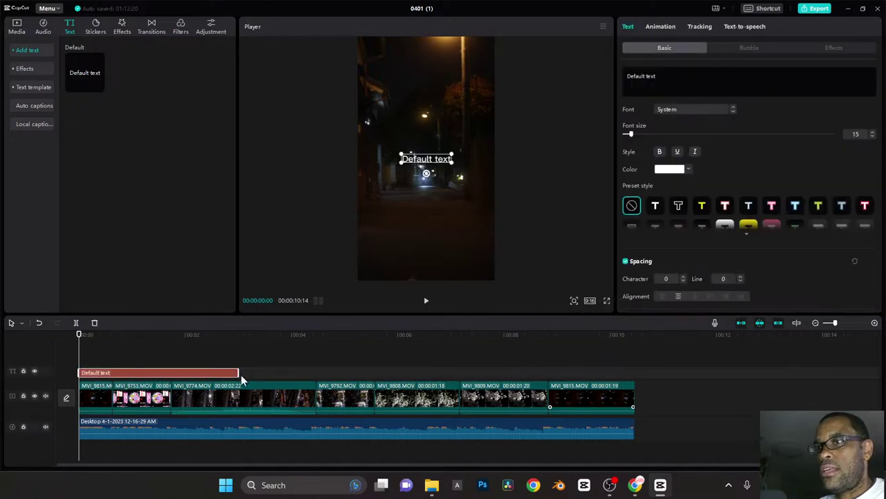
left_click_drag(236, 379, 112, 381)
Step: Replace the default text with STREETS OS JAPAN in capital letters
left_click(664, 73)
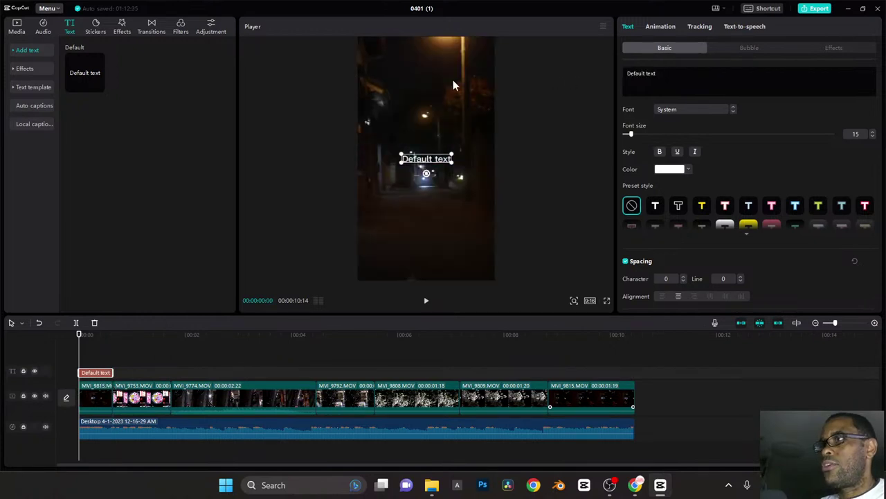
type("street")
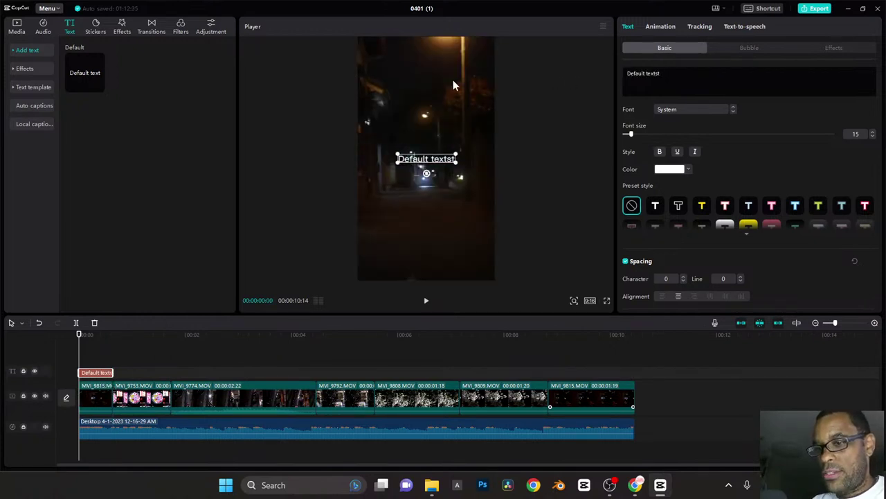
key("BackSpace")
key("BackSpace")
key("BackSpace")
key("BackSpace")
key("BackSpace")
key("BackSpace")
key("BackSpace")
key("BackSpace")
key("BackSpace")
key("BackSpace")
key("BackSpace")
key("BackSpace")
key("BackSpace")
key("BackSpace")
key("BackSpace")
key("BackSpace")
key("BackSpace")
key("BackSpace")
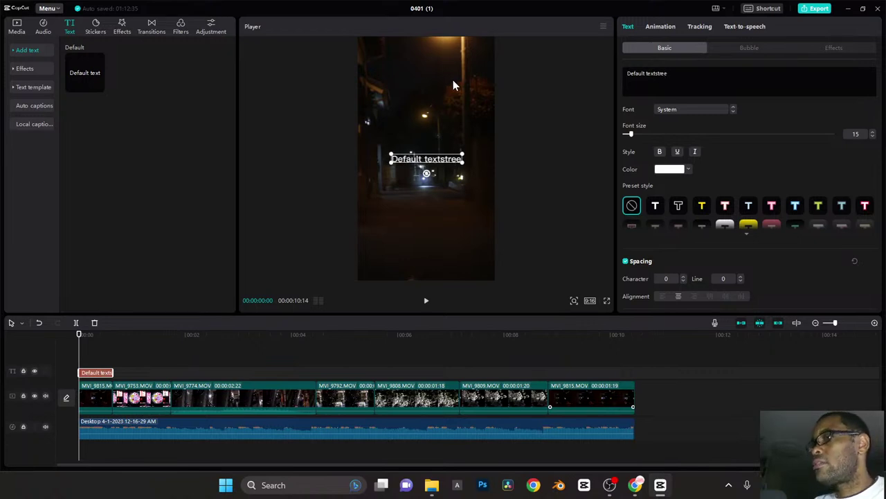
key("Caps_Lock")
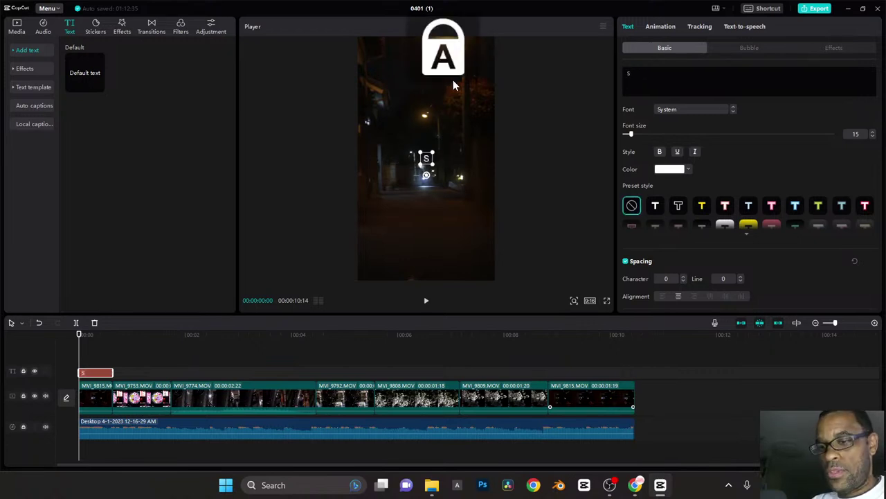
type("ST")
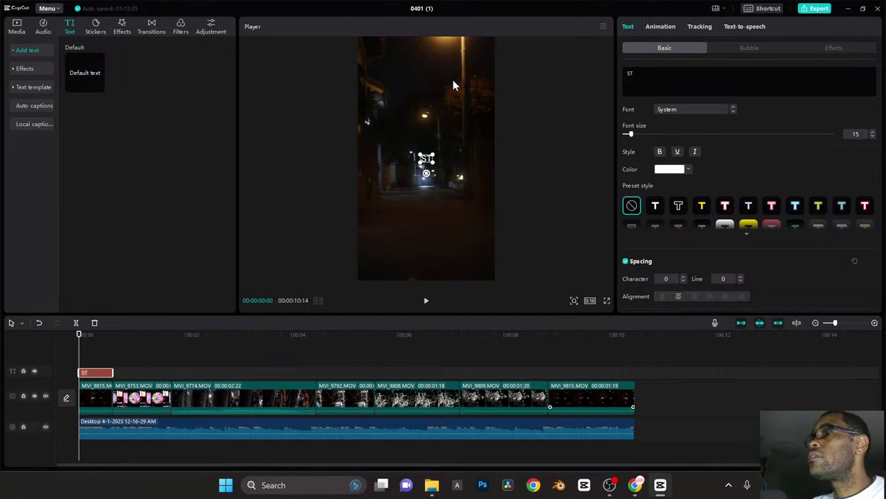
type("REETS OS")
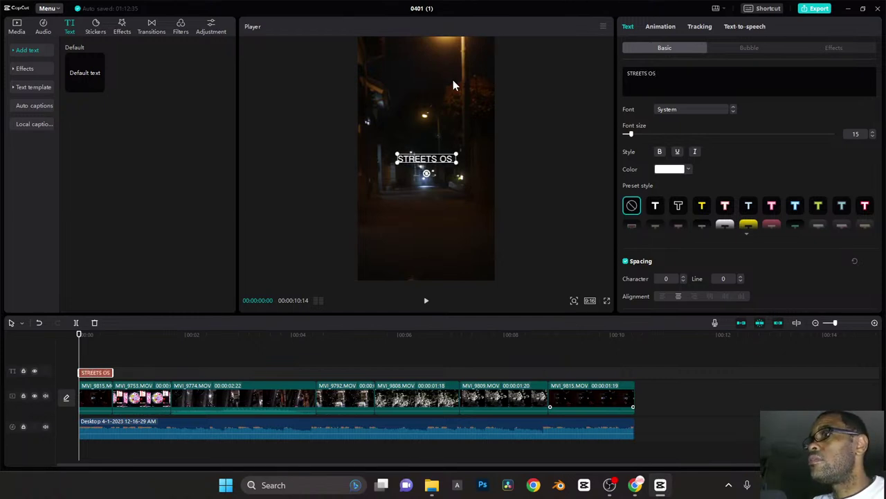
type(" JAPAN")
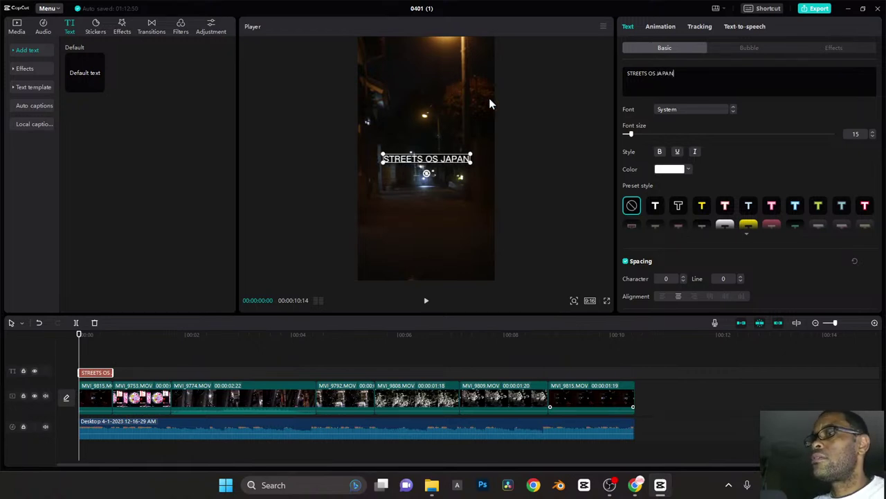
Step: Preview the recently used fonts on the title and narrow the font list to the system fonts
left_click(718, 108)
left_click(702, 150)
left_click(696, 161)
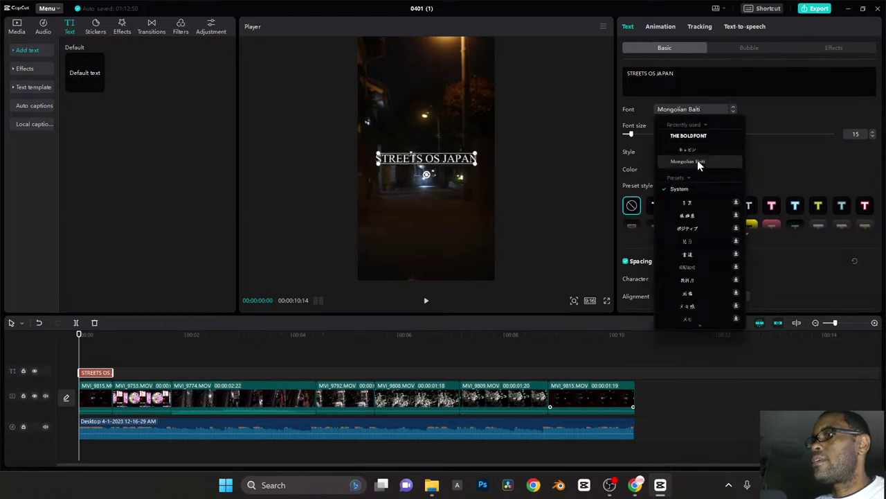
left_click(688, 136)
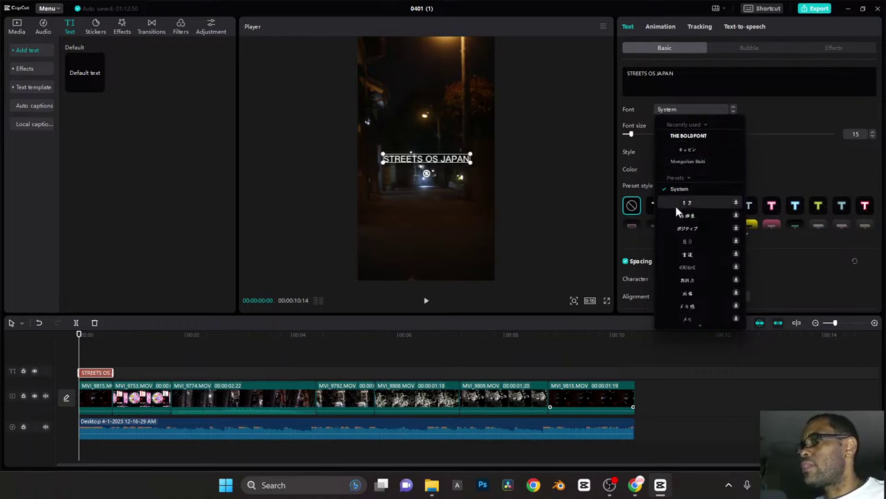
left_click(684, 179)
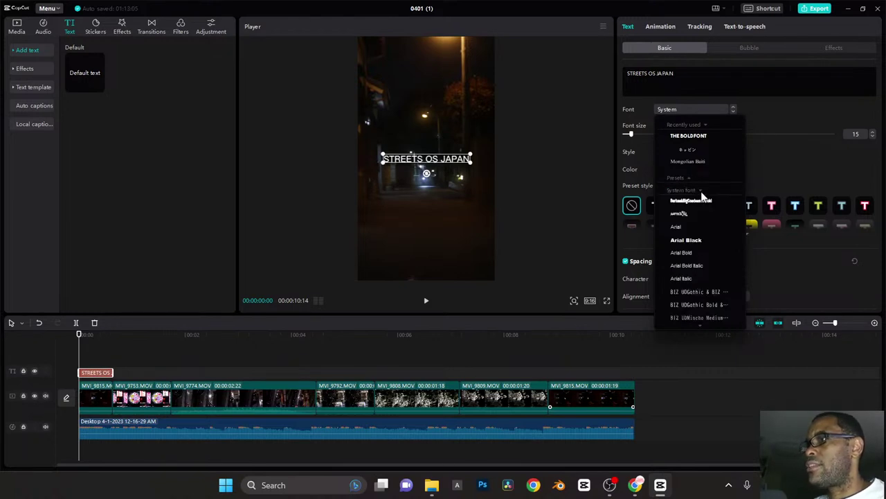
left_click(700, 190)
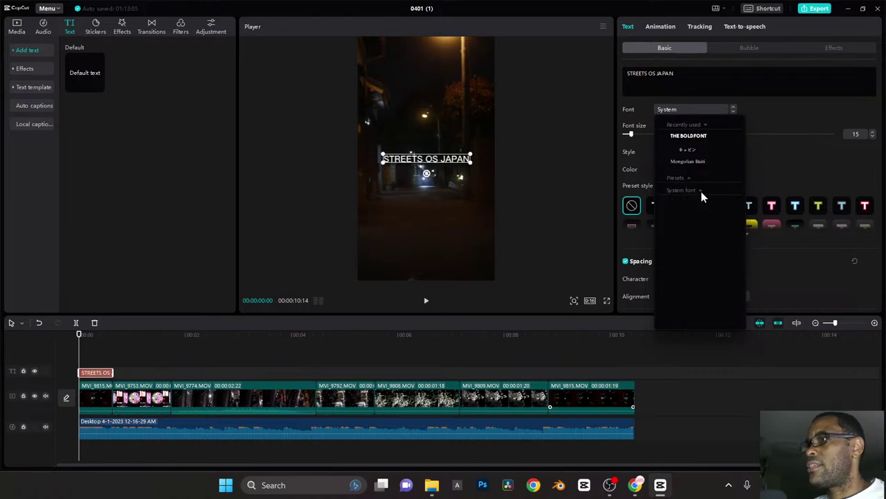
left_click(706, 125)
left_click(700, 150)
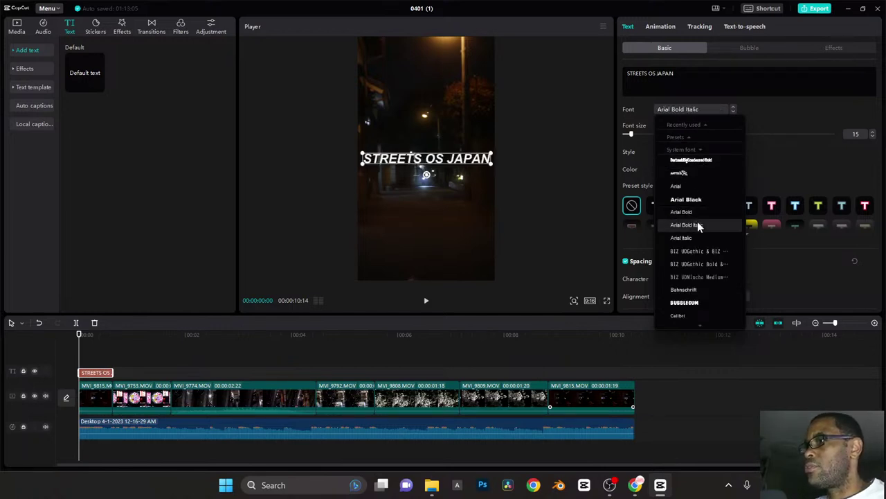
Step: Browse the system fonts with the title as preview and set its font to Hanson Bold
scroll(697, 221, "down", 1)
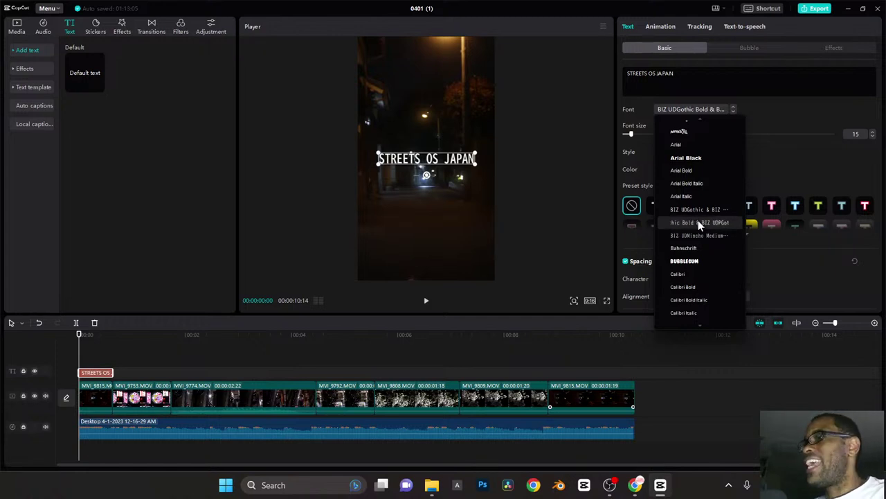
scroll(693, 241, "down", 4)
scroll(693, 242, "down", 5)
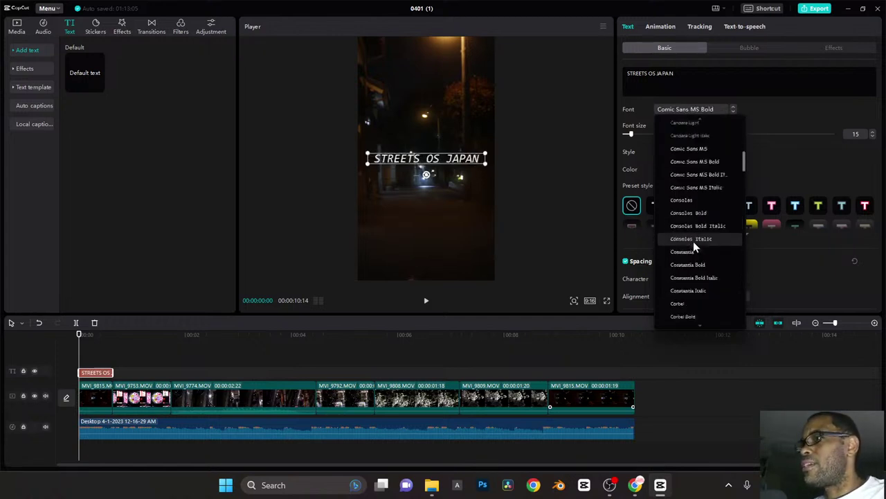
scroll(693, 245, "down", 3)
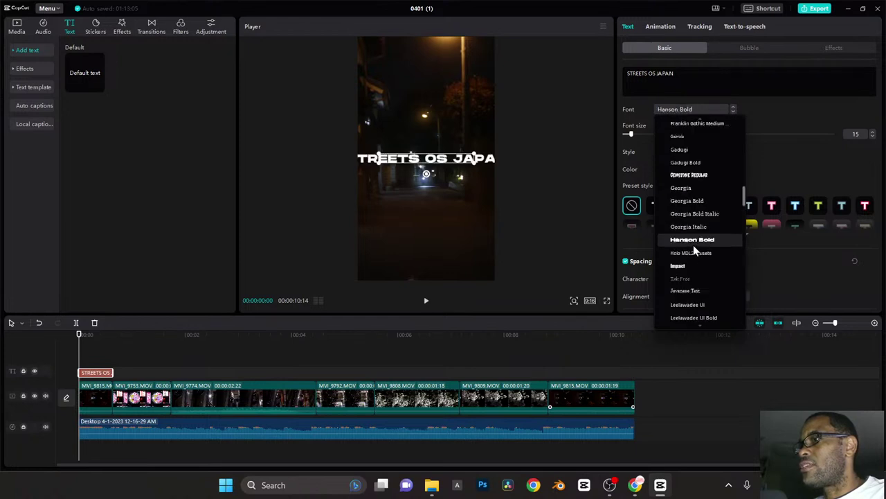
scroll(711, 214, "down", 5)
scroll(702, 192, "up", 1)
scroll(702, 194, "up", 5)
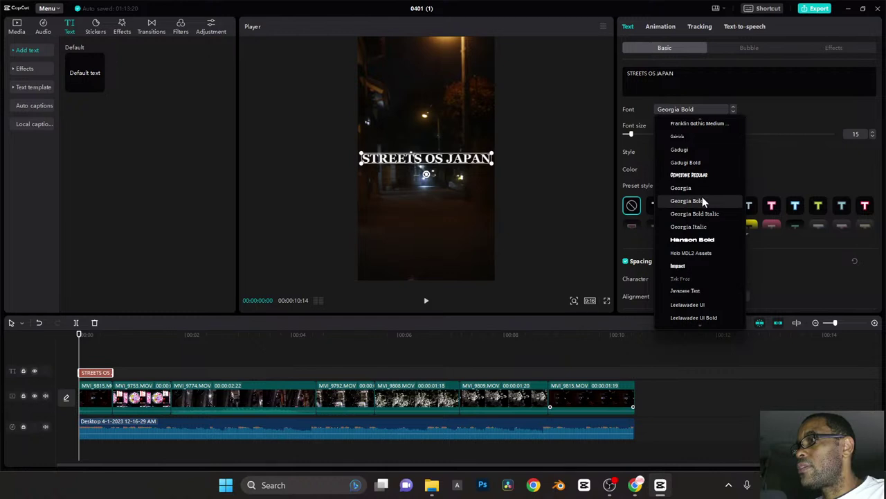
scroll(702, 196, "up", 1)
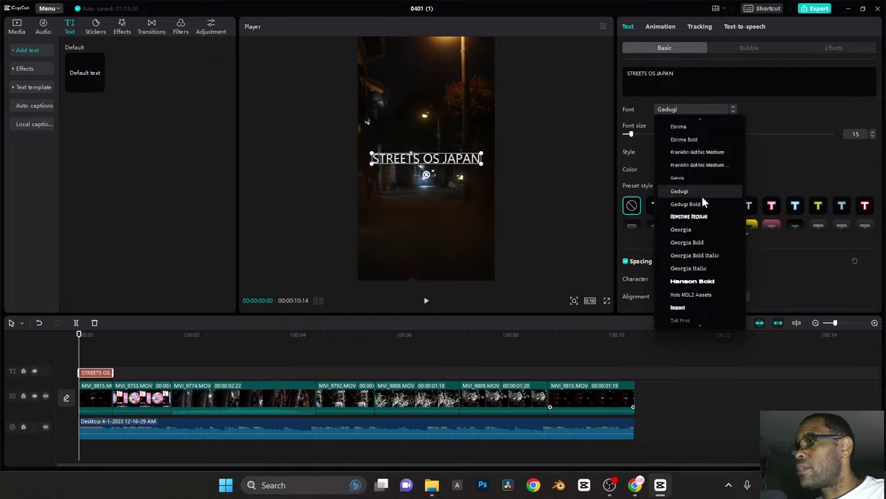
scroll(702, 197, "up", 1)
scroll(702, 196, "down", 1)
scroll(702, 197, "down", 1)
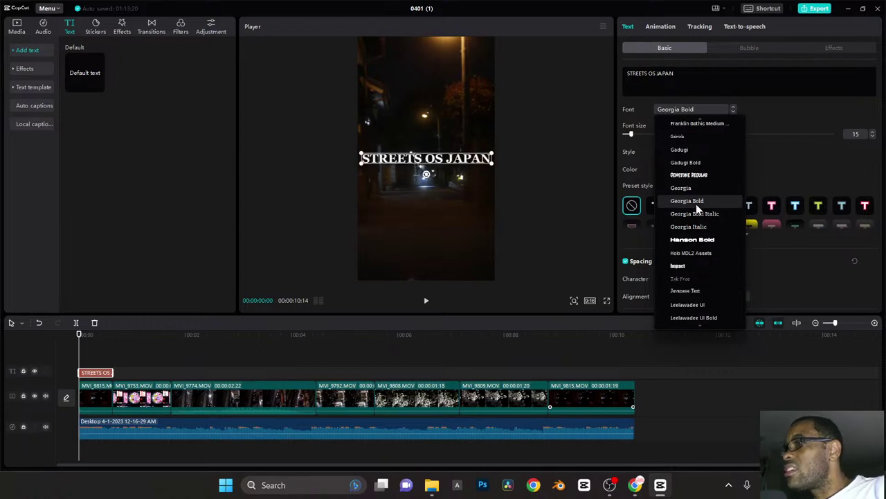
left_click(696, 239)
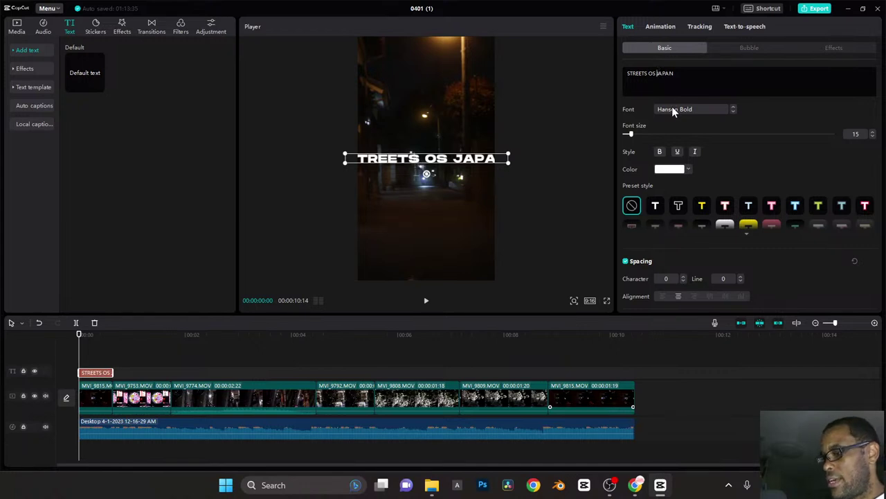
Step: Put JAPAN on a second line of the title and correct the first line to STREETS OF
key("Return")
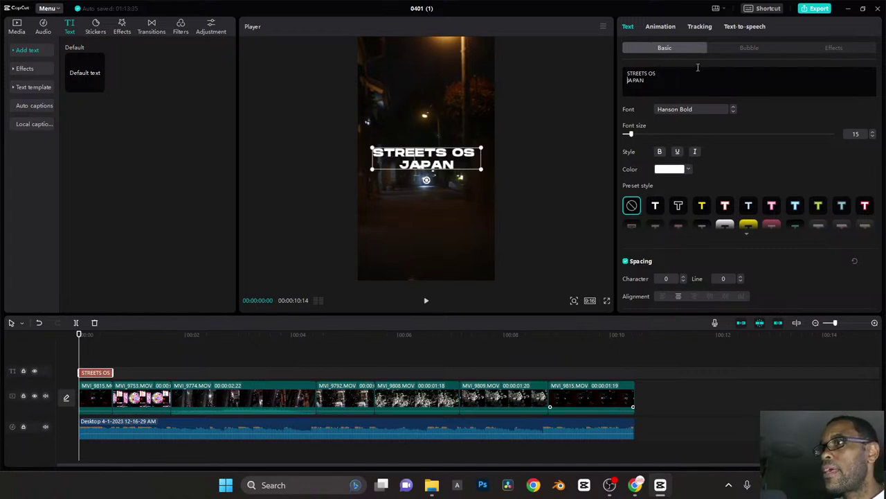
key("BackSpace")
type("F")
left_click(655, 74)
key("BackSpace")
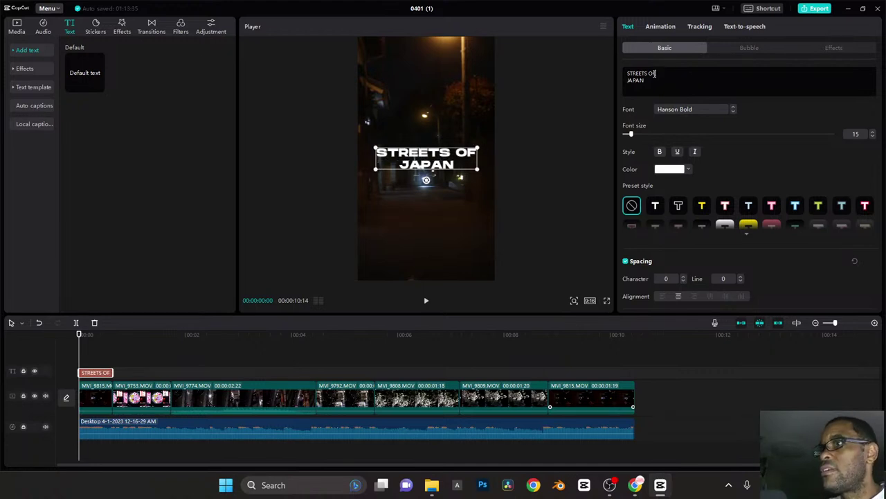
Step: Tighten the title's line spacing to -4
scroll(693, 159, "down", 3)
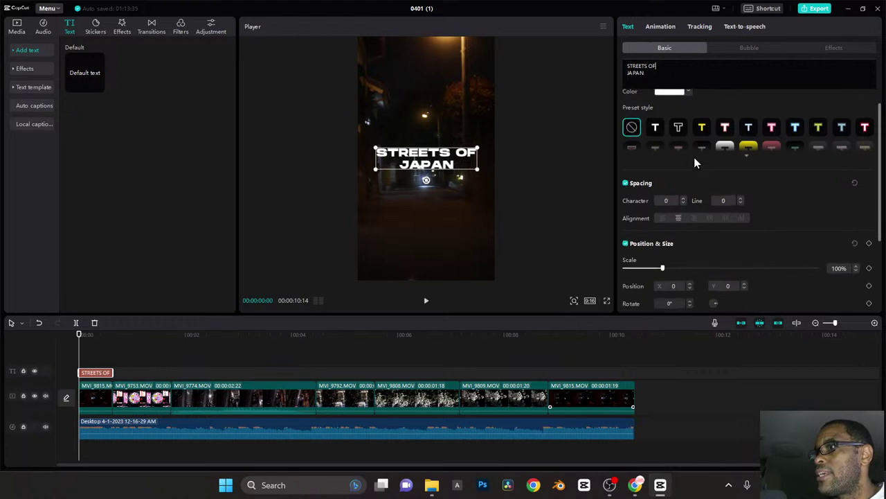
scroll(672, 273, "down", 2)
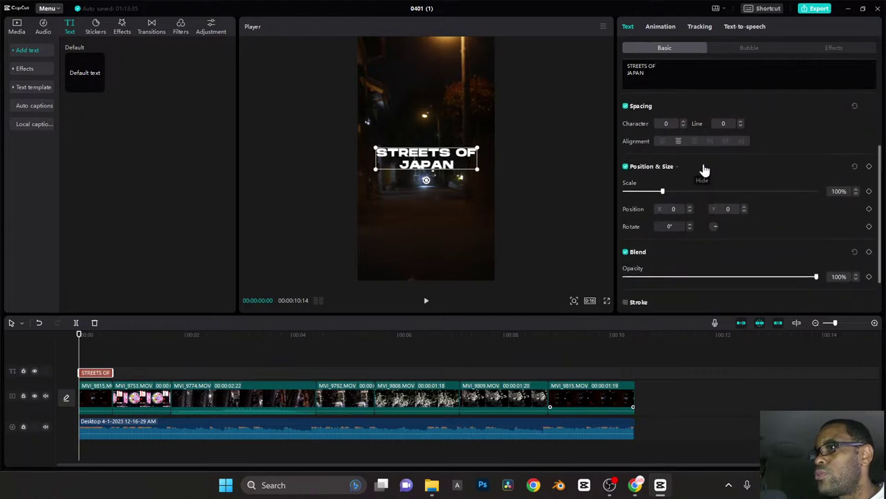
scroll(703, 170, "down", 1)
scroll(704, 169, "up", 2)
scroll(704, 170, "up", 1)
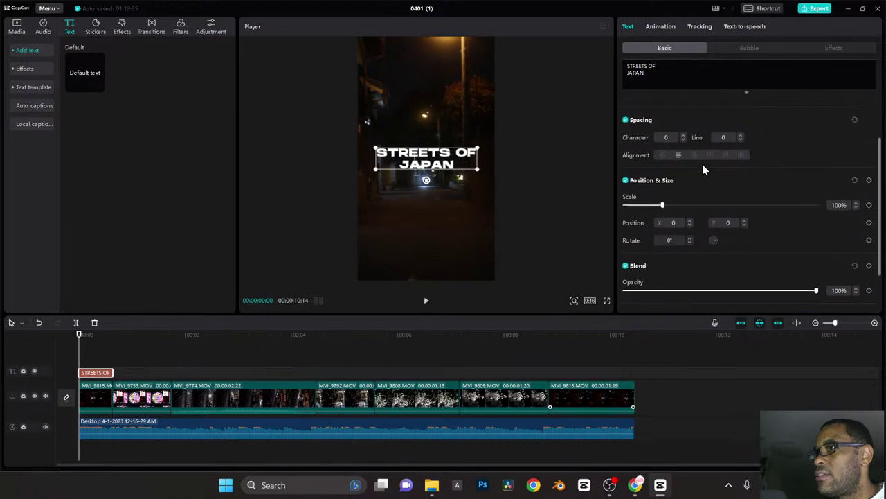
left_click(740, 139)
left_click(740, 140)
left_click(740, 139)
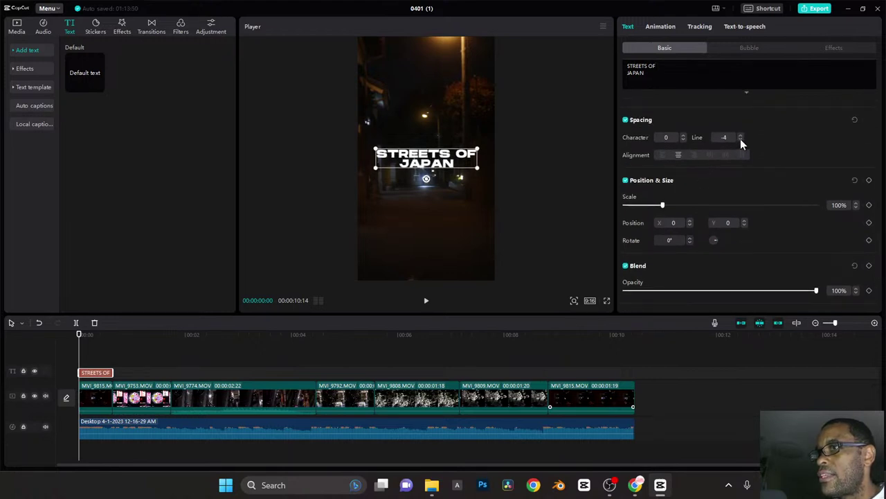
scroll(721, 186, "up", 3)
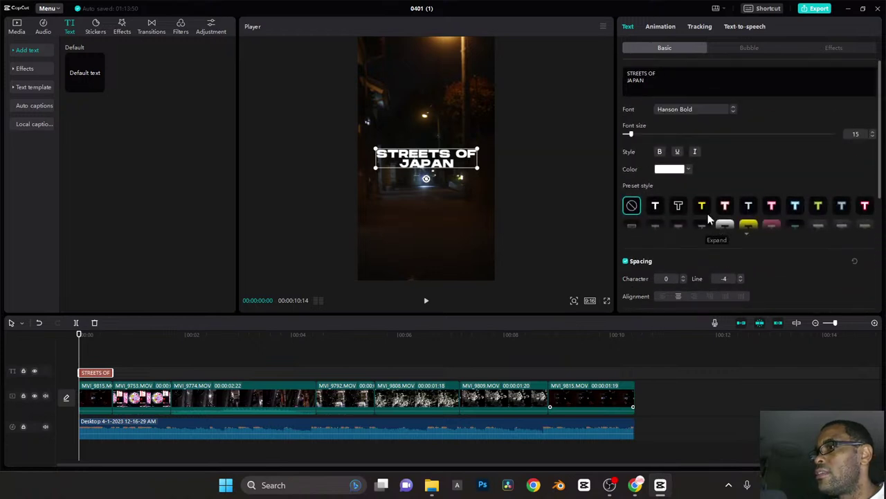
scroll(712, 239, "down", 5)
scroll(713, 239, "up", 3)
scroll(713, 239, "up", 2)
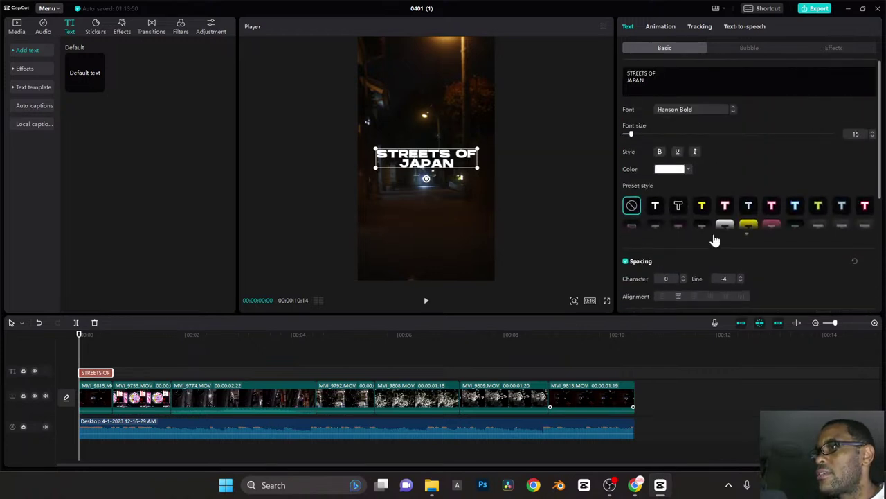
Step: Recolor the STREETS OF JAPAN title to orange FFA800 and play back the sequence
left_click(666, 171)
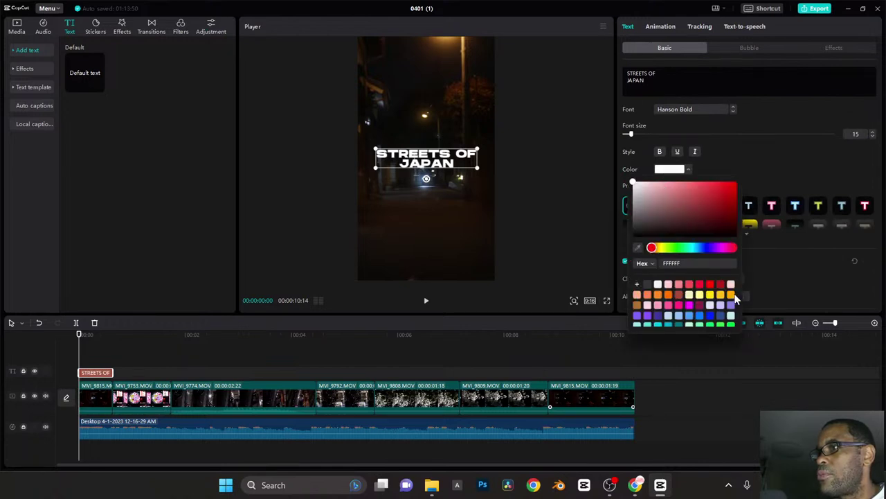
left_click(732, 295)
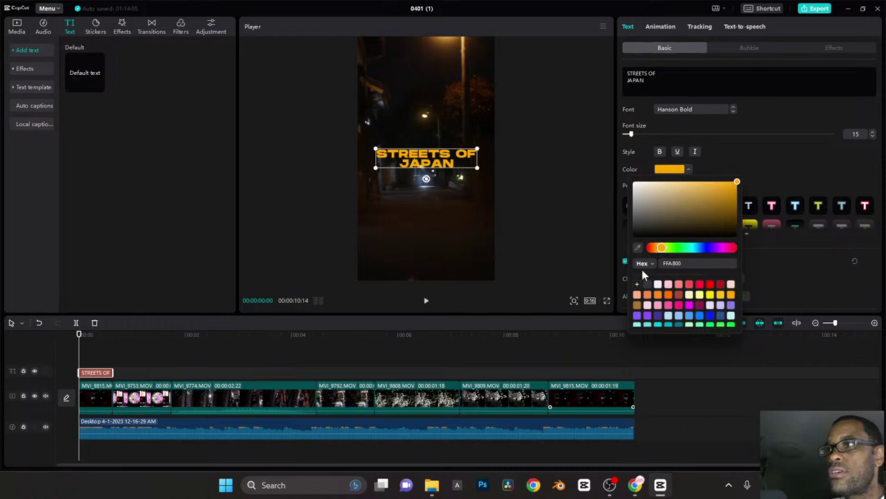
left_click(785, 166)
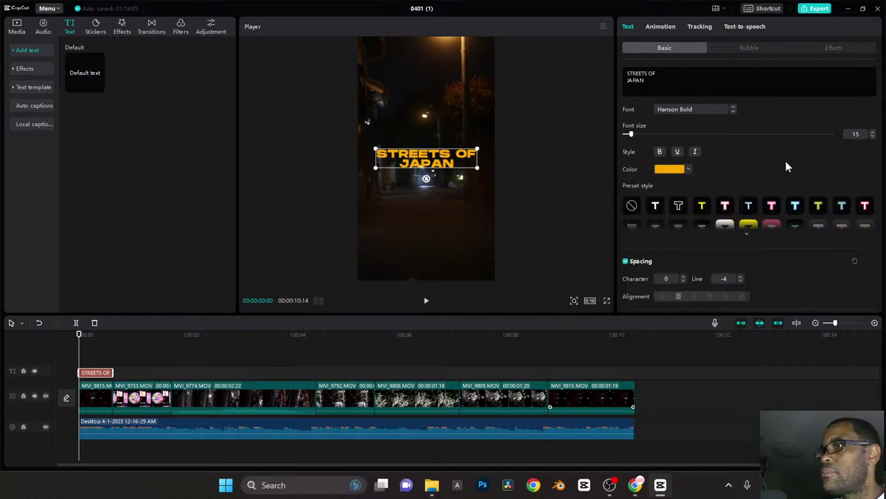
key("space")
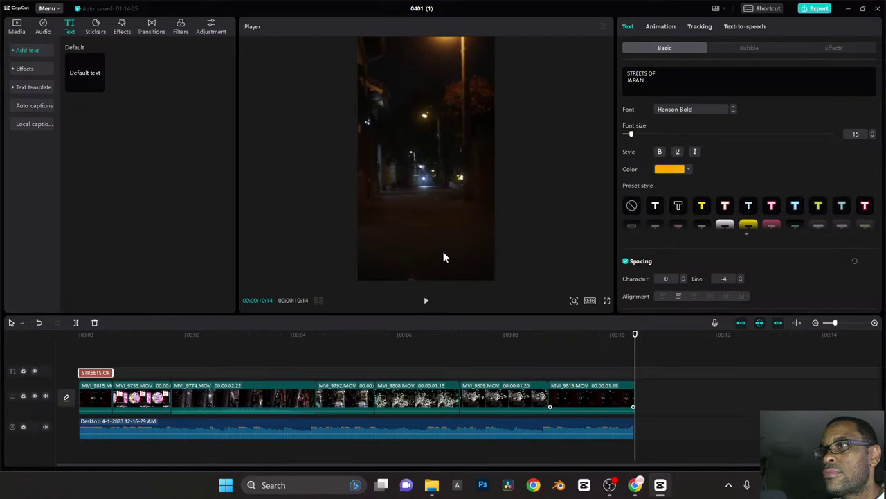
key("space")
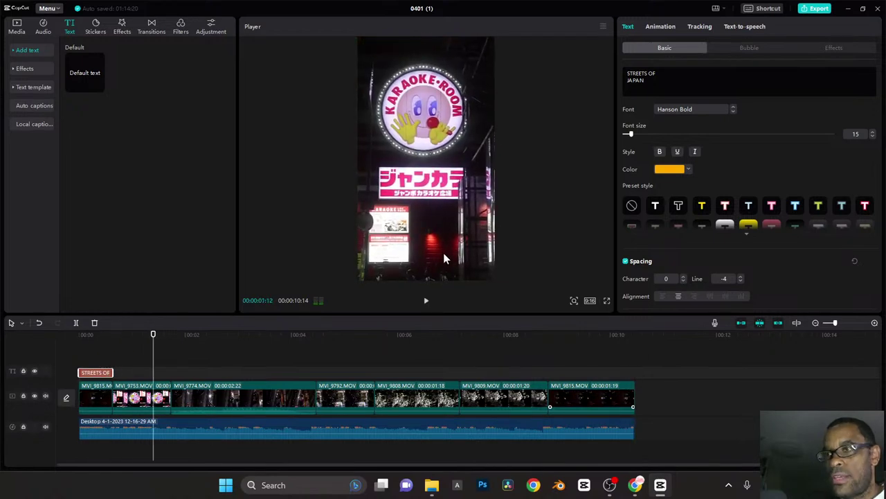
Step: Add a custom adjustment layer above the clips and extend its start to the beginning of the timeline
left_click_drag(154, 344, 136, 335)
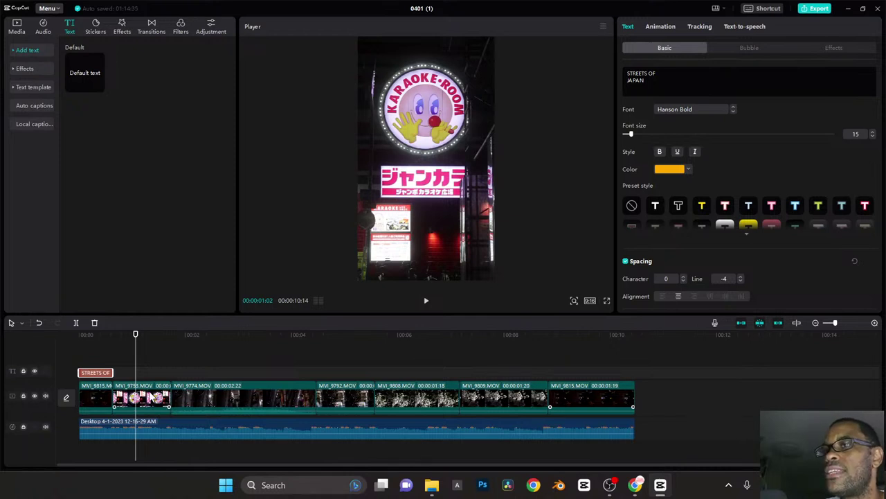
left_click(157, 398)
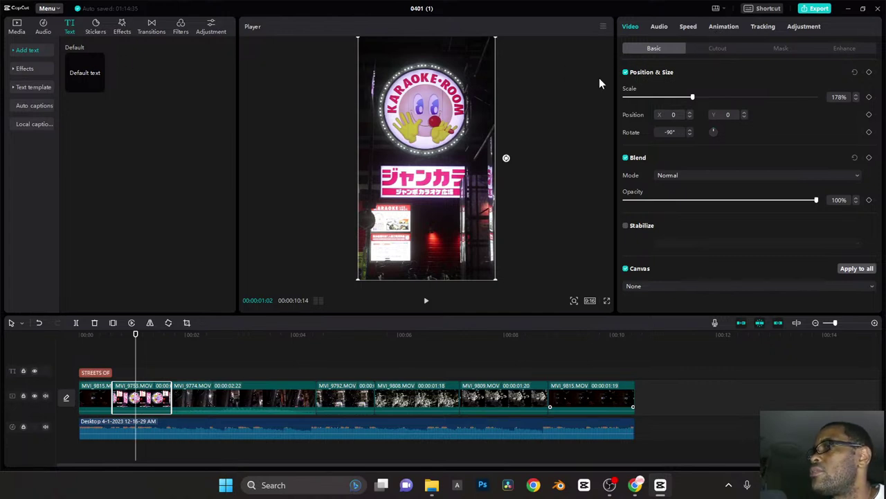
left_click(20, 34)
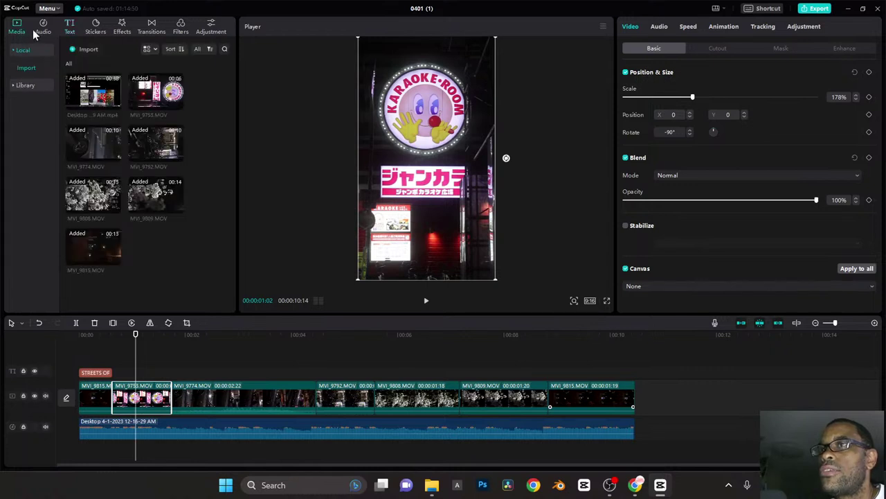
left_click(209, 29)
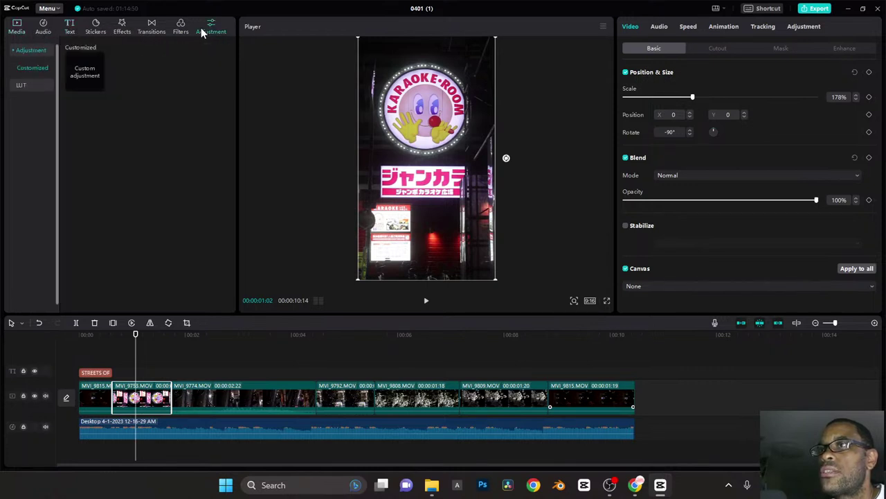
left_click(34, 54)
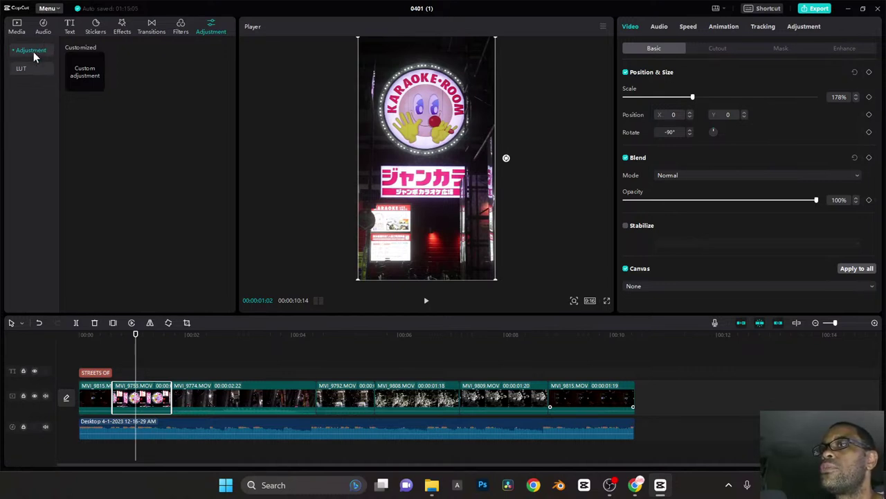
left_click(82, 72)
left_click(98, 86)
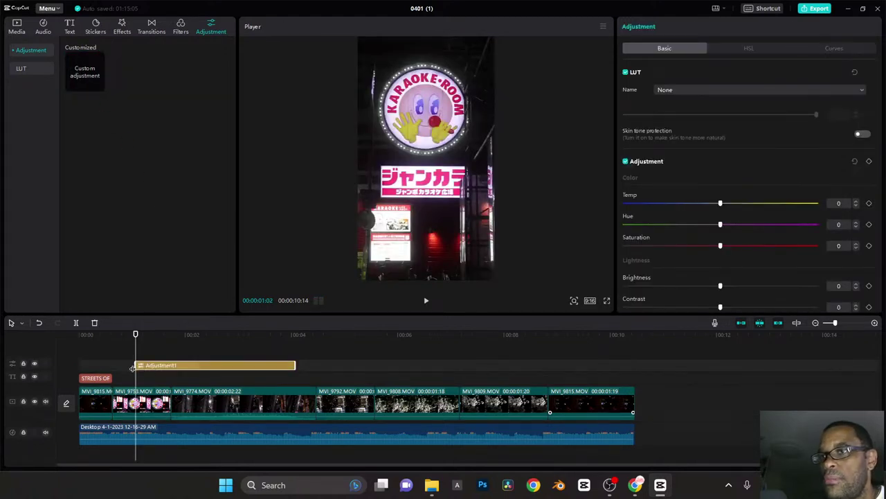
left_click_drag(136, 365, 79, 365)
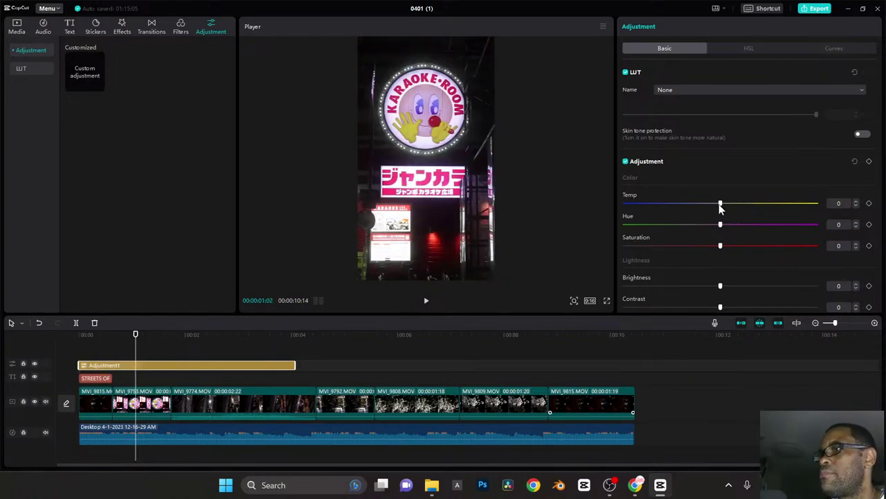
Step: Set the adjustment layer's temperature to -33, highlight to -20 and shadow to 11
left_click_drag(720, 205, 650, 219)
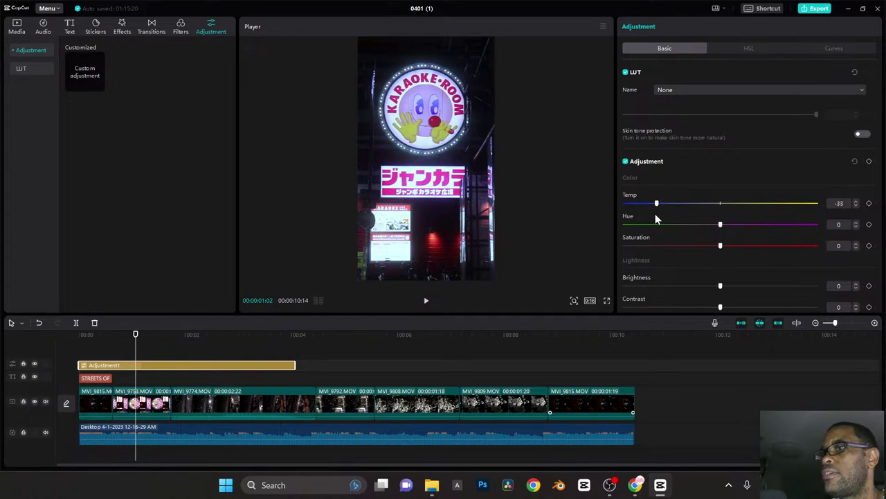
scroll(672, 235, "down", 4)
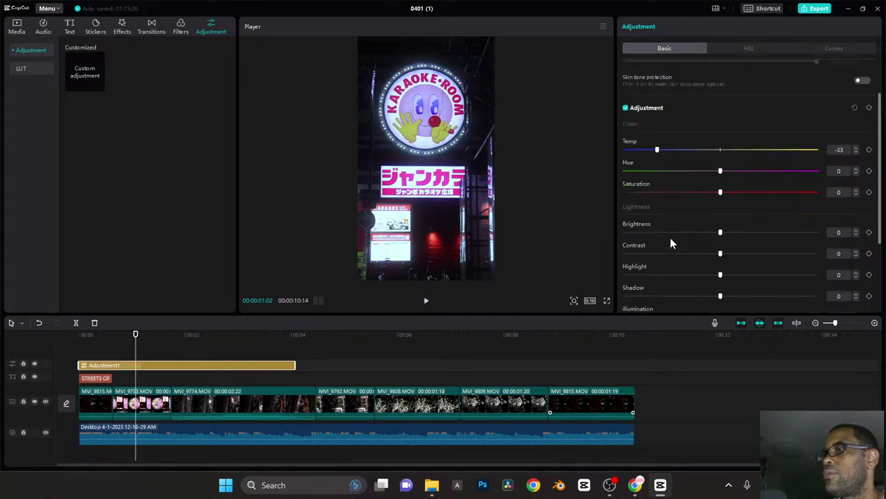
scroll(670, 243, "down", 2)
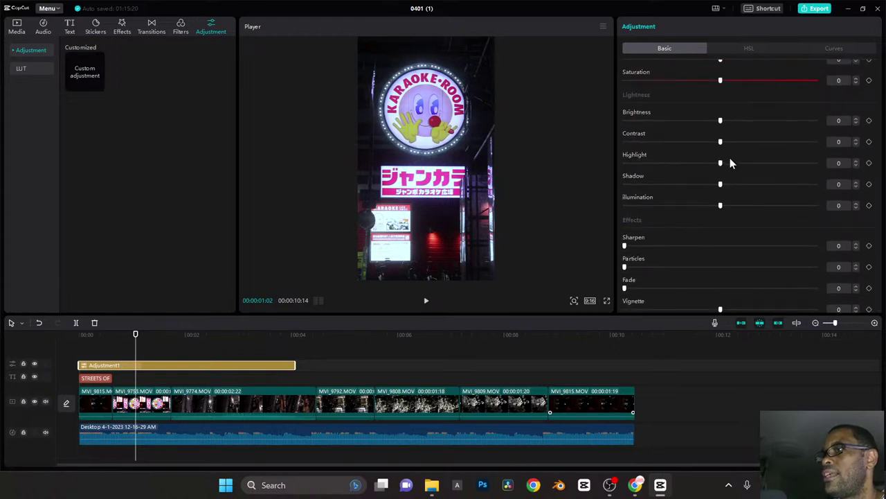
left_click_drag(721, 164, 682, 166)
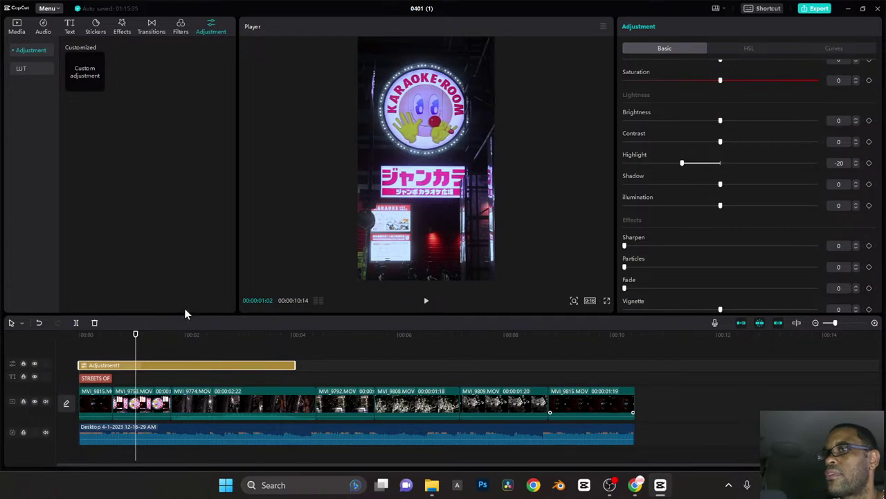
left_click_drag(720, 184, 741, 185)
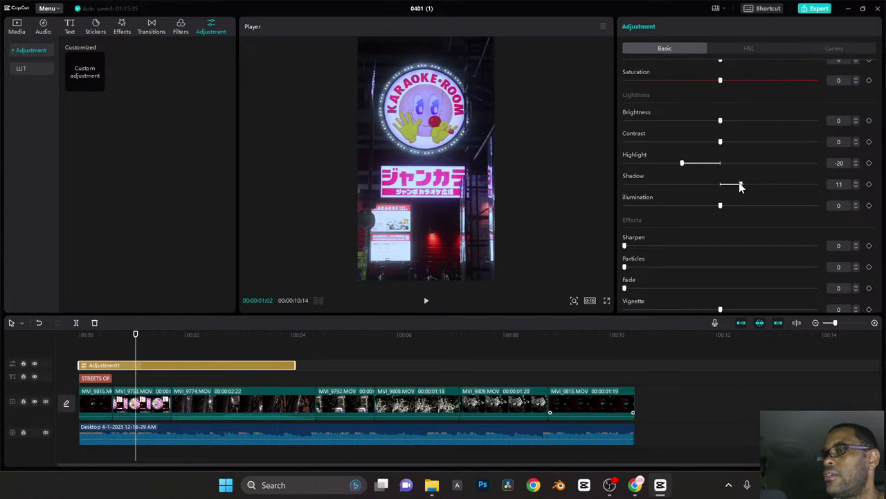
scroll(702, 194, "down", 1)
scroll(702, 187, "up", 5)
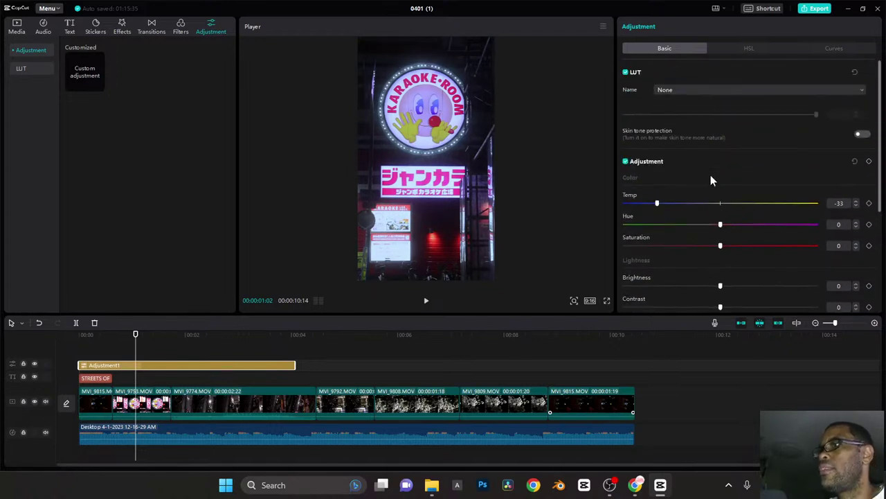
Step: Set the adjustment layer's HSL hue to 82 for red and -73 for blue
left_click(753, 51)
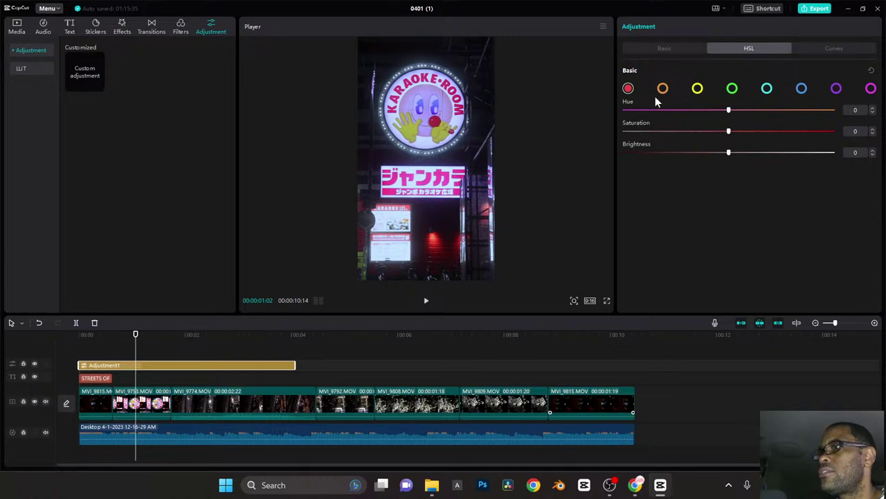
left_click_drag(730, 110, 817, 112)
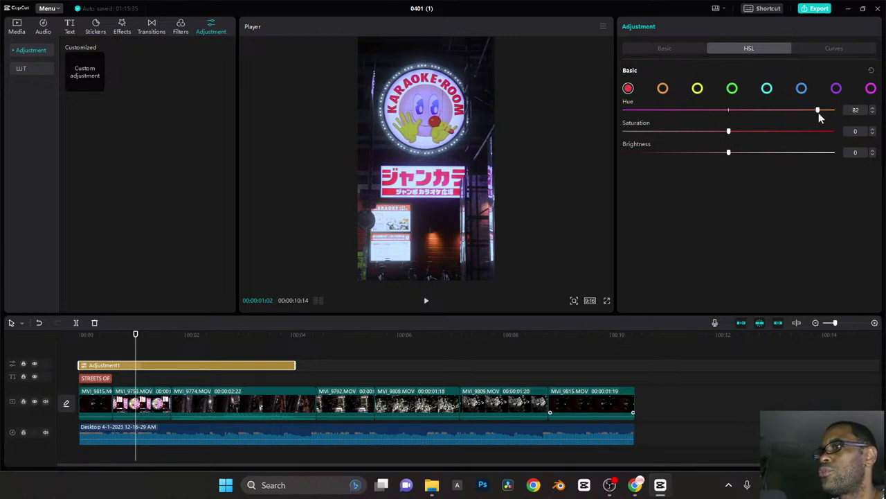
left_click(768, 89)
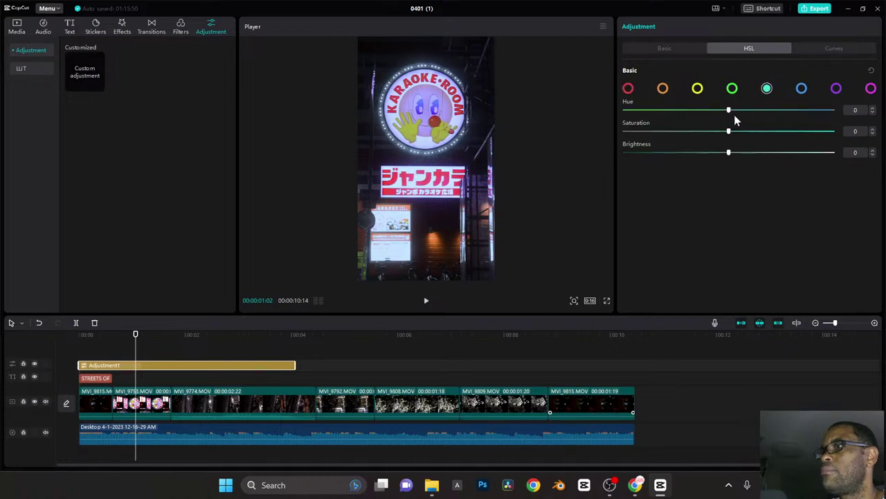
left_click(801, 89)
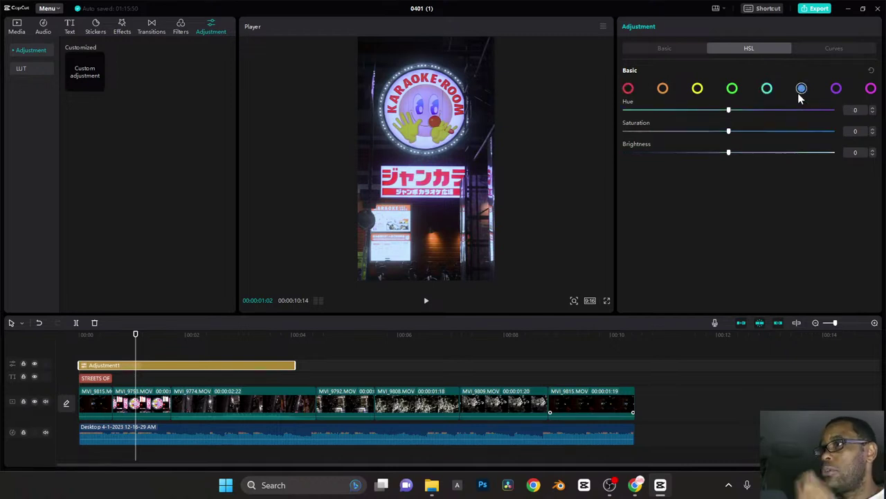
left_click_drag(729, 111, 660, 111)
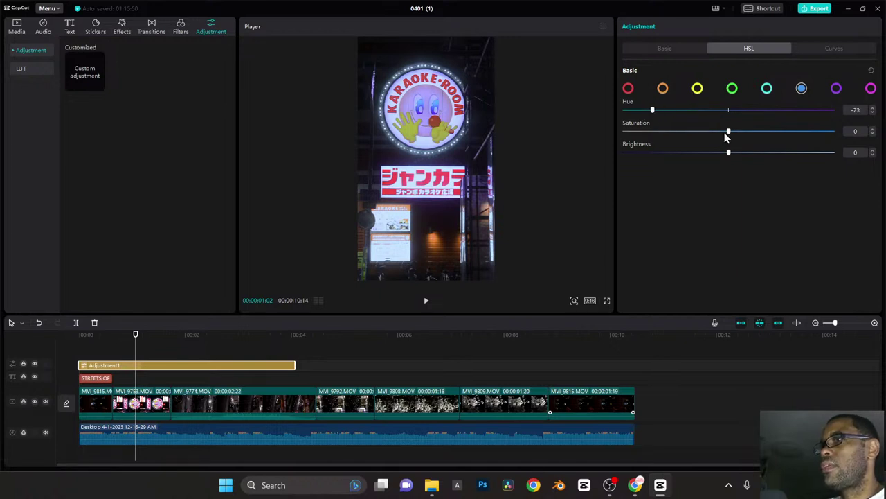
mouse_move(728, 152)
left_mouse_down()
mouse_move(780, 153)
mouse_move(662, 154)
mouse_move(790, 153)
mouse_move(715, 162)
mouse_move(770, 162)
mouse_move(721, 161)
mouse_move(728, 166)
left_mouse_up()
Step: Extend the adjustment layer to the end of the last clip and set its HSL orange hue to -46
left_click_drag(136, 336, 632, 373)
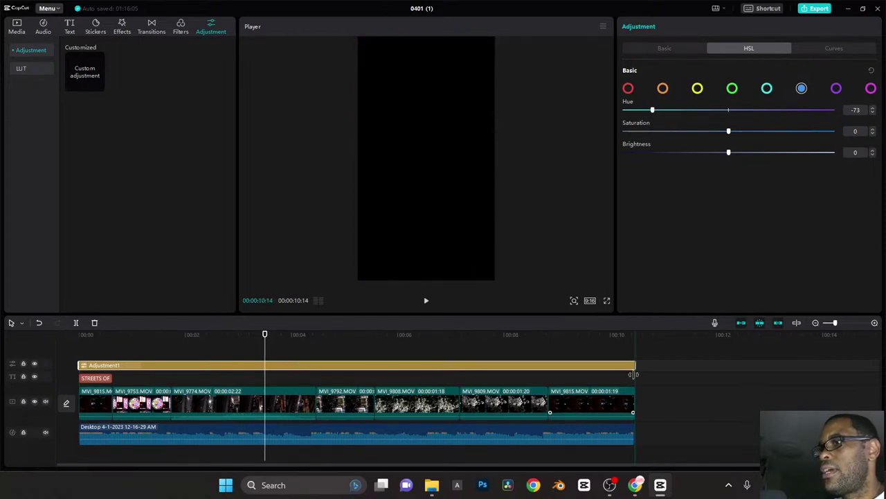
left_click_drag(414, 340, 265, 351)
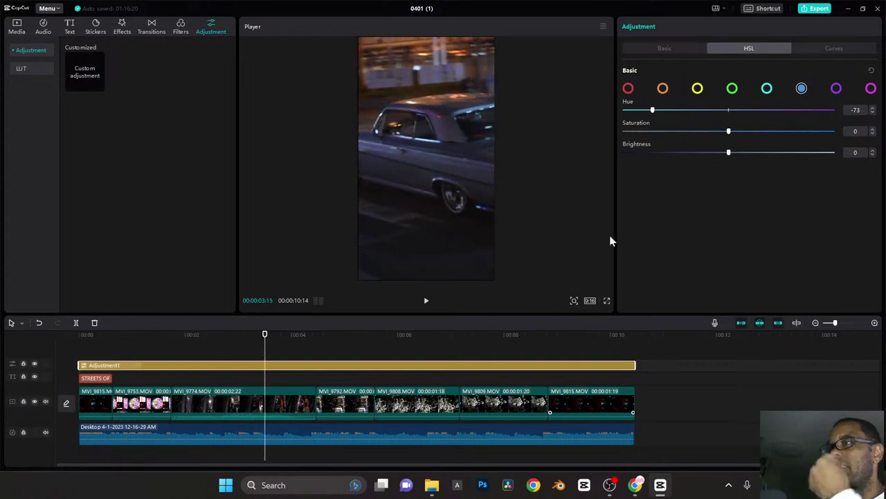
left_click(663, 89)
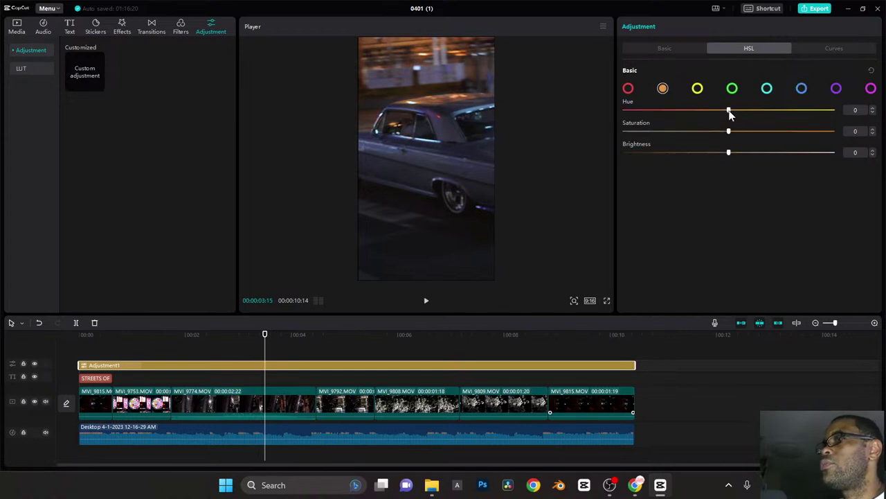
left_click_drag(728, 111, 710, 109)
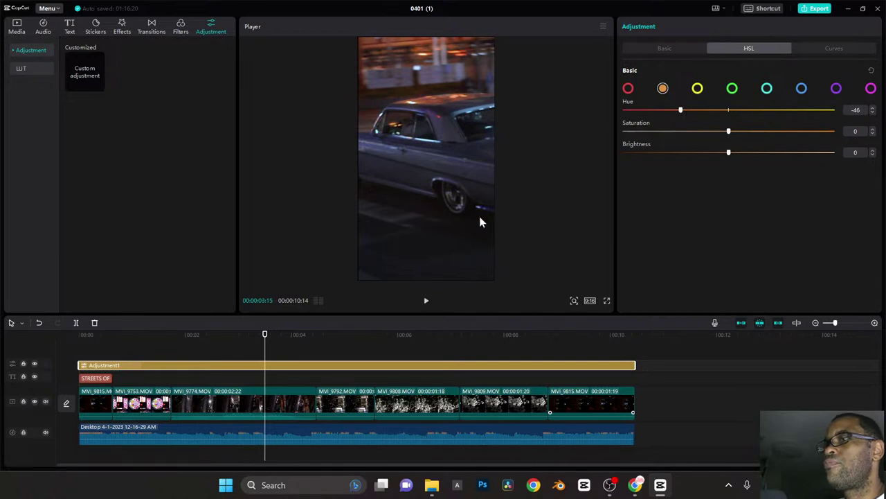
Step: Set the shadow of the last MVI_9815.MOV clip to 6
left_click_drag(265, 336, 591, 365)
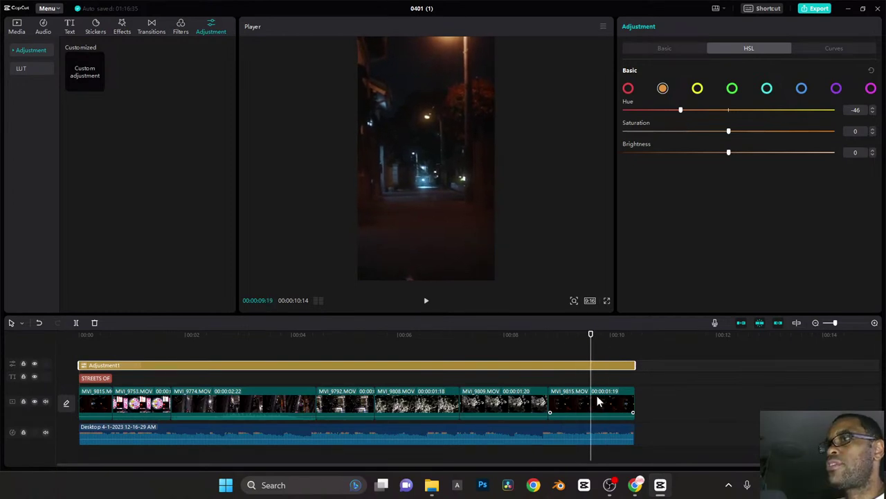
left_click(598, 396)
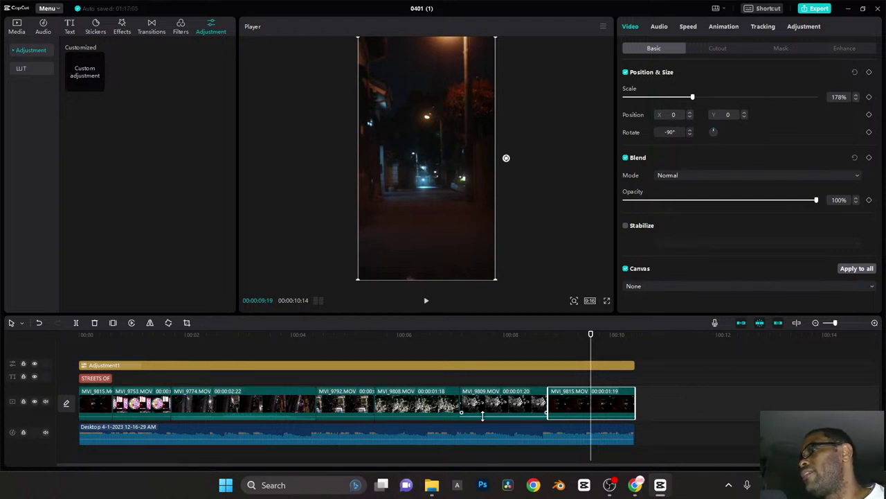
left_click(587, 338)
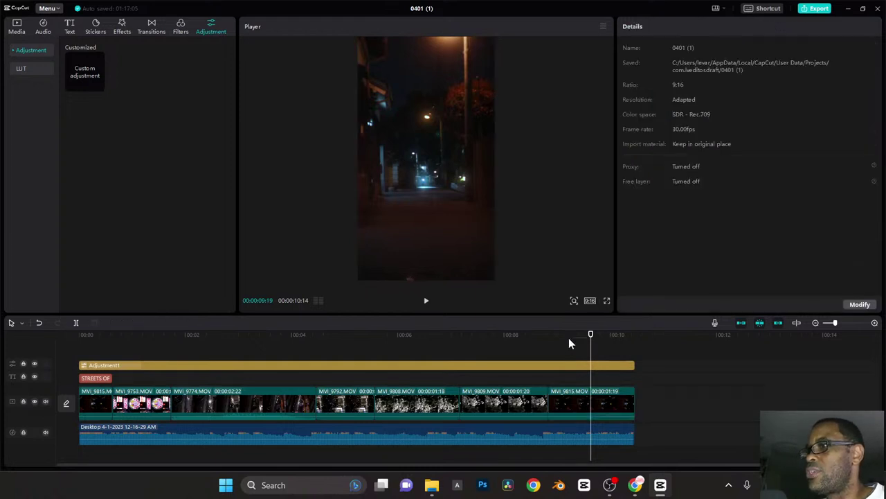
left_click_drag(597, 337, 578, 338)
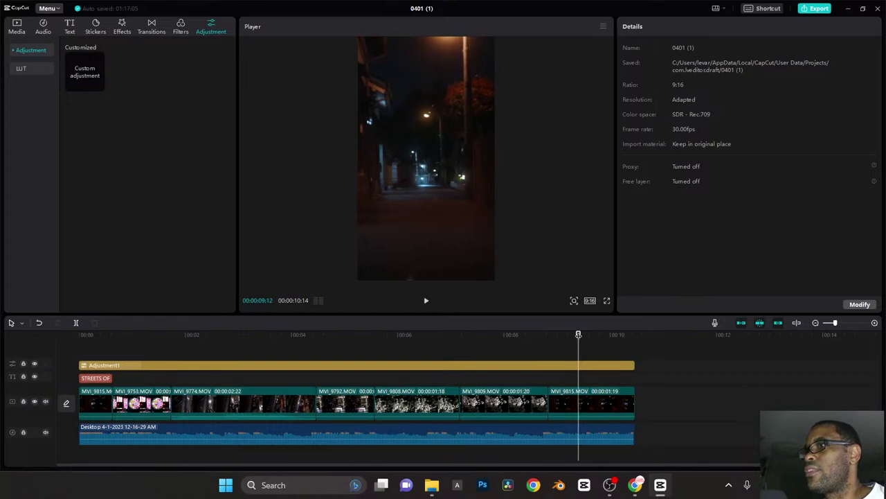
left_click(592, 399)
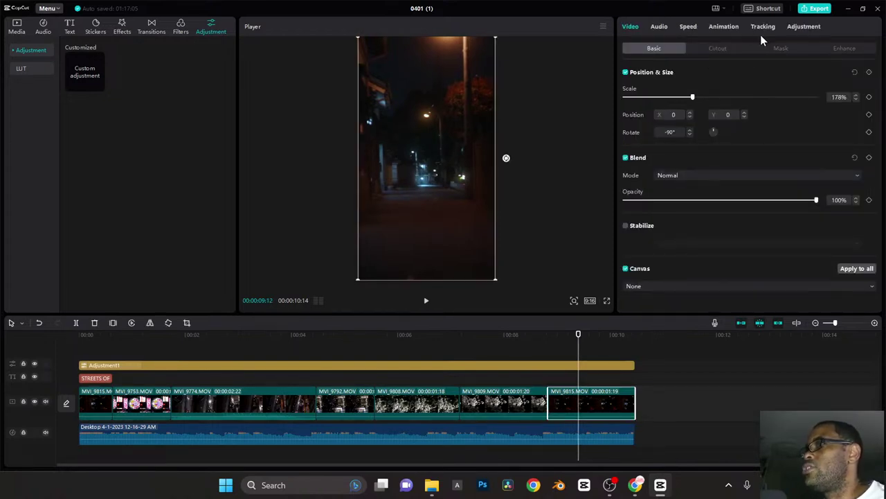
left_click(82, 73)
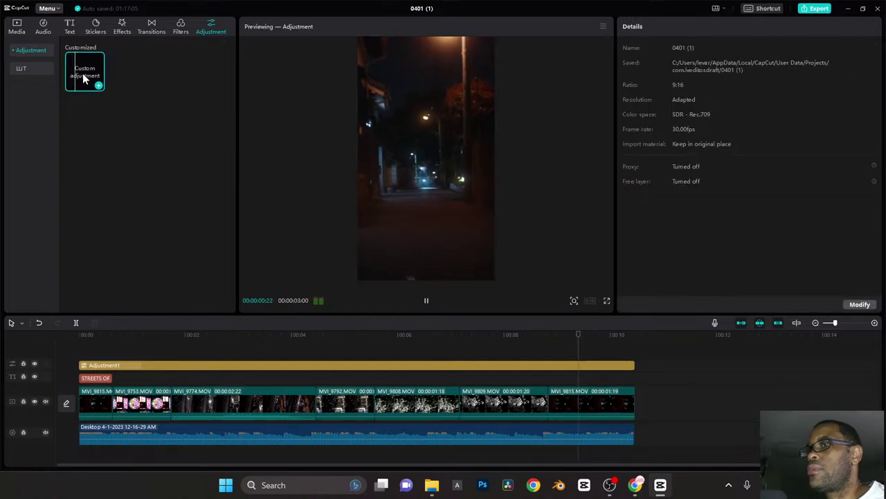
left_click(589, 400)
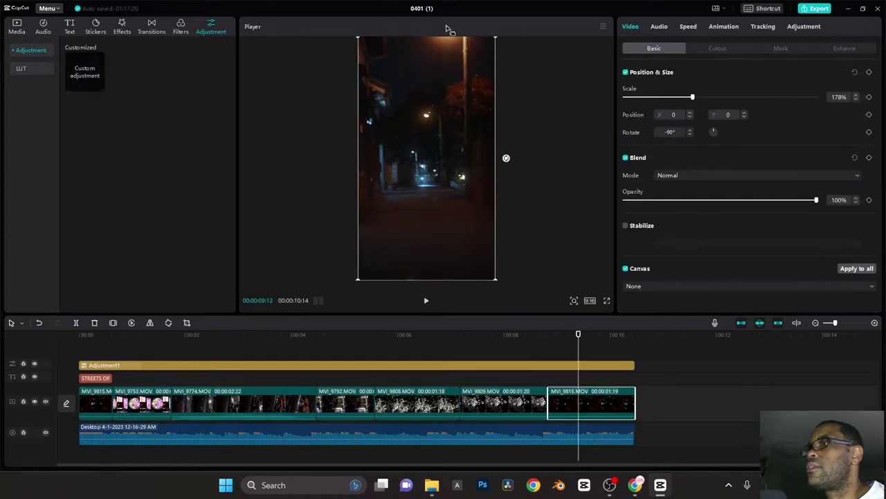
left_click(804, 28)
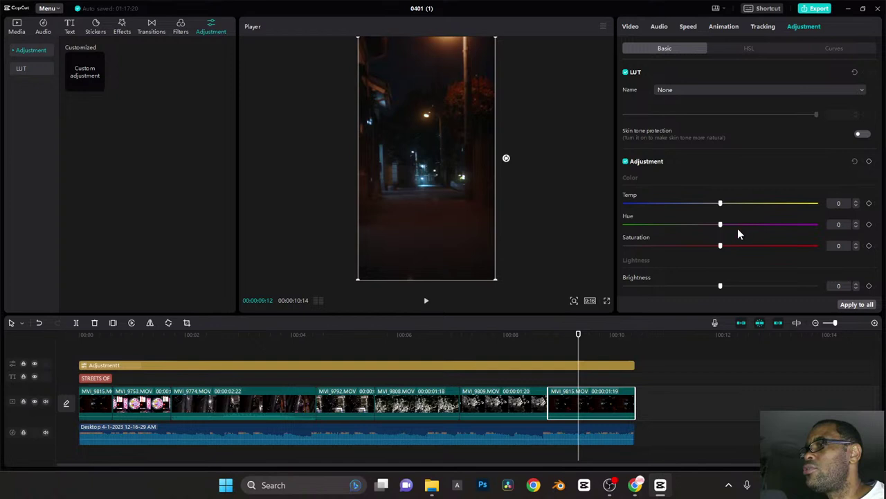
scroll(740, 232, "down", 5)
left_click_drag(721, 167, 818, 170)
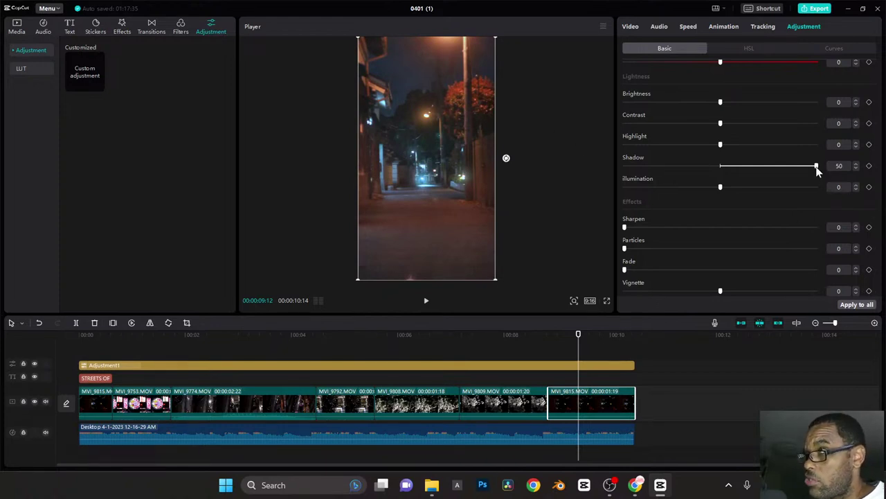
left_click_drag(818, 169, 729, 177)
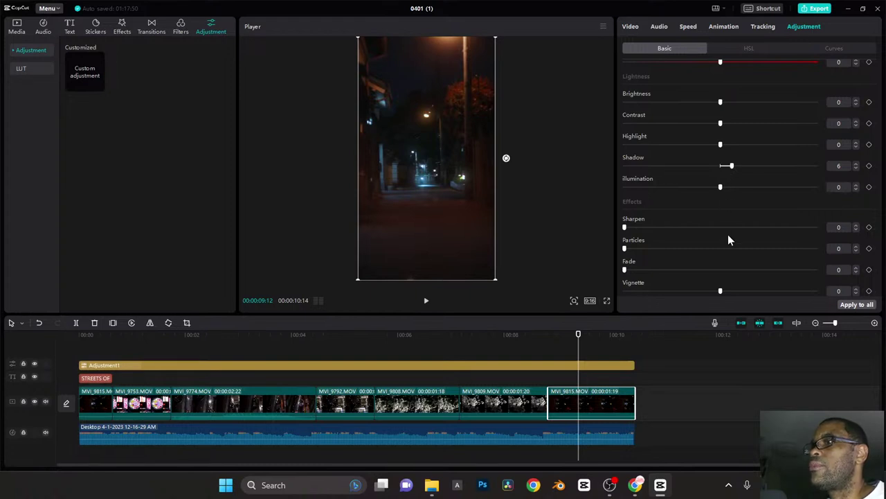
scroll(728, 237, "up", 5)
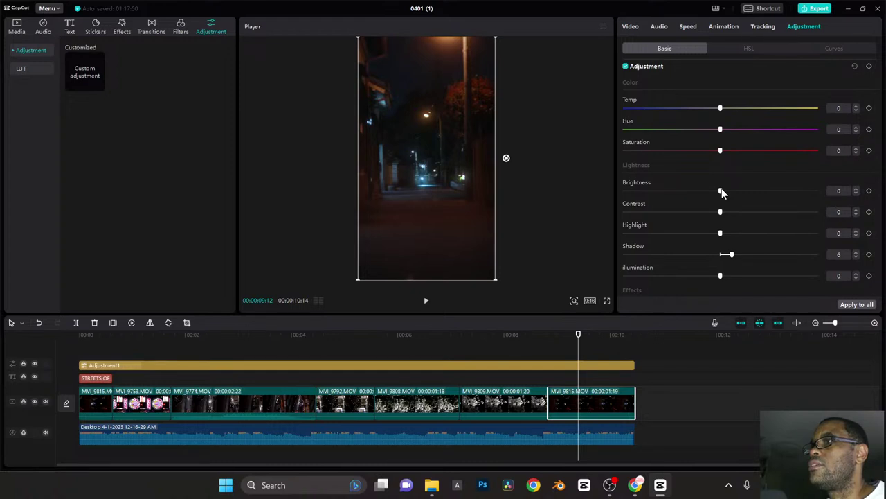
left_click_drag(715, 189, 715, 192)
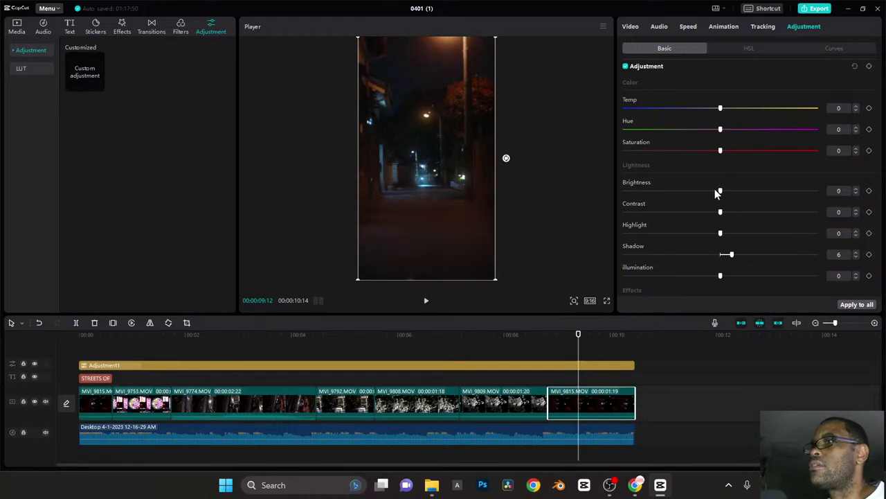
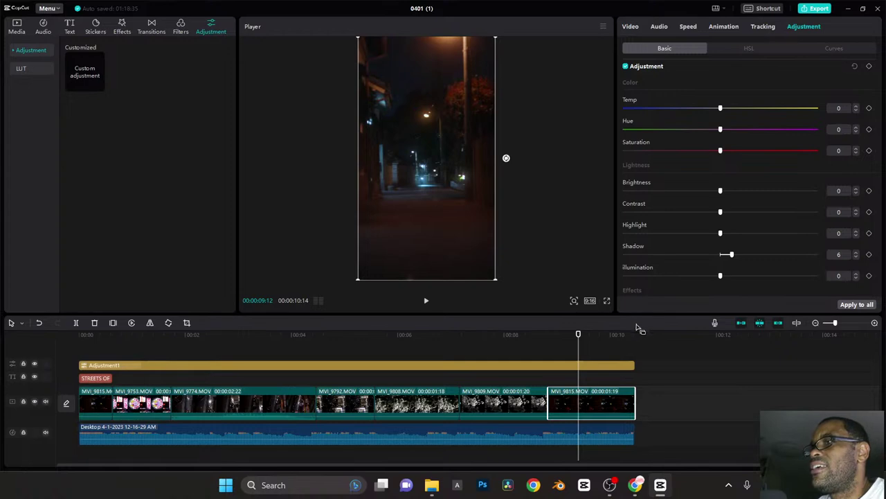
Step: Play the video from the beginning to review the color grade across the clips
left_click_drag(578, 334, 42, 402)
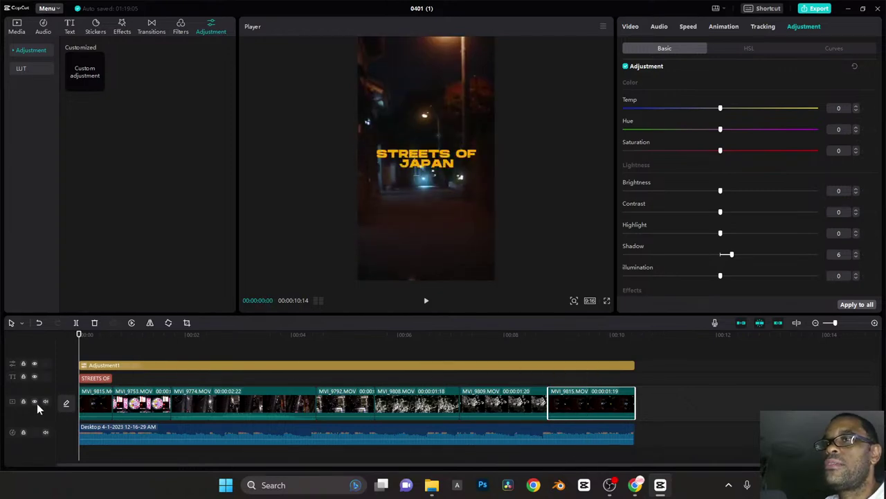
key("space")
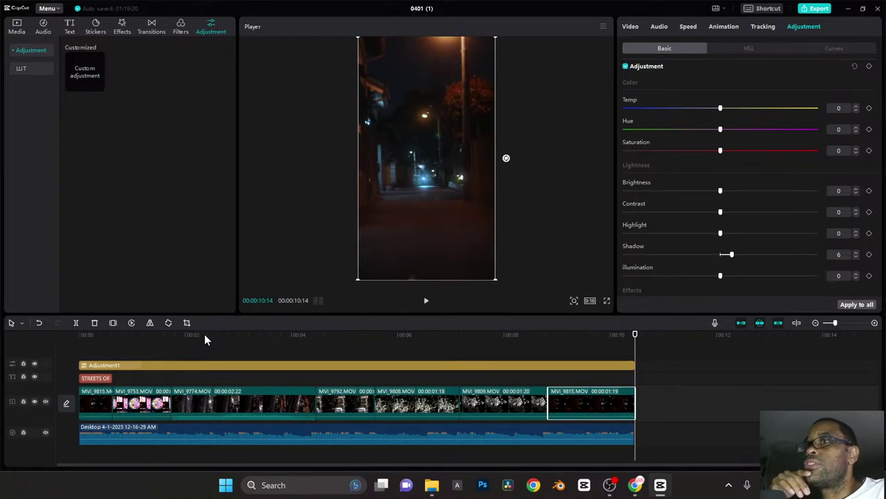
key("space")
key("space")
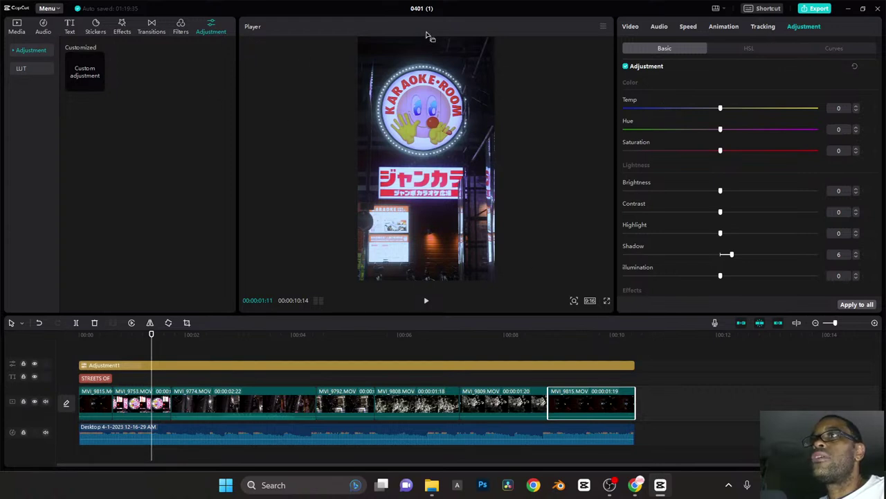
Step: Look through the list of timeline keyboard shortcuts and close it without changes
left_click(605, 29)
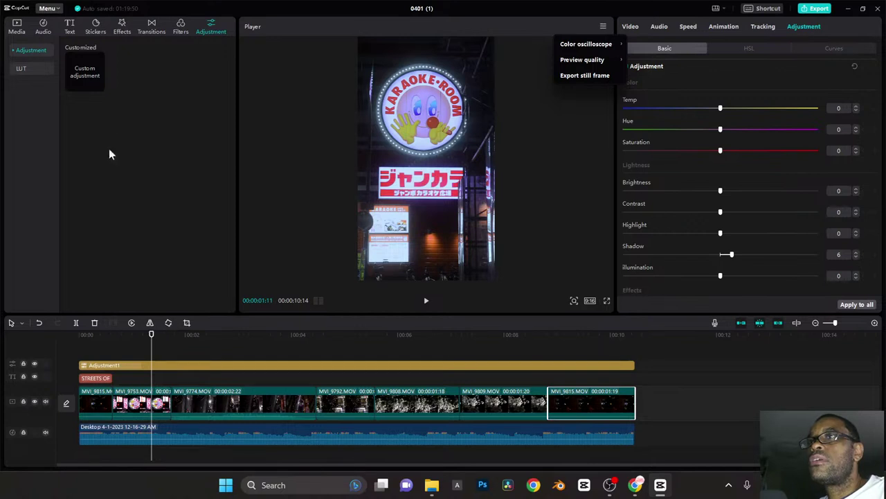
left_click(751, 9)
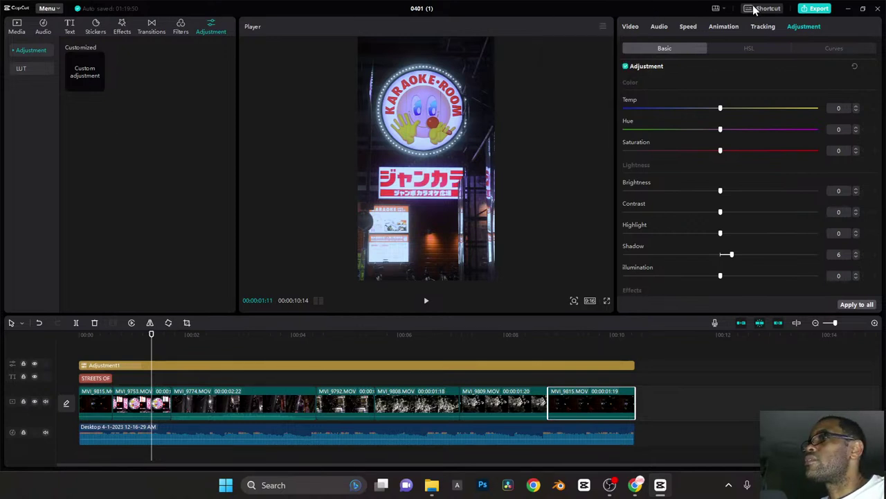
left_click(751, 8)
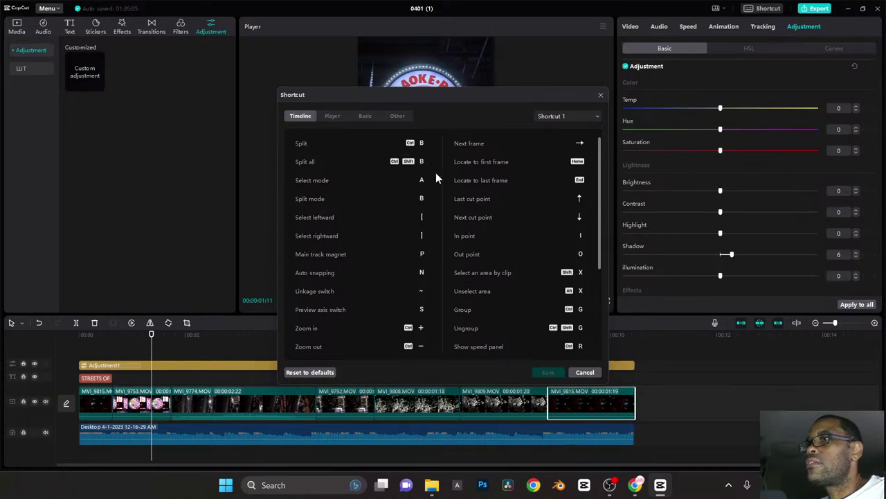
scroll(474, 240, "down", 3)
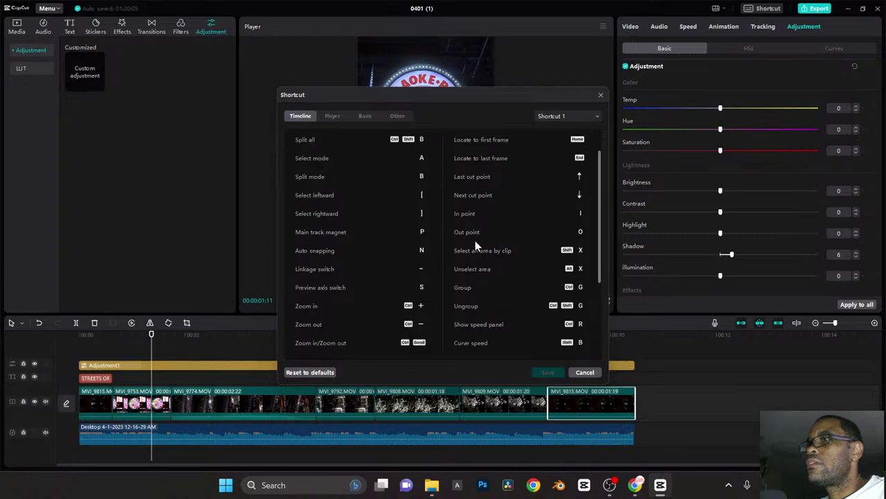
scroll(475, 244, "down", 3)
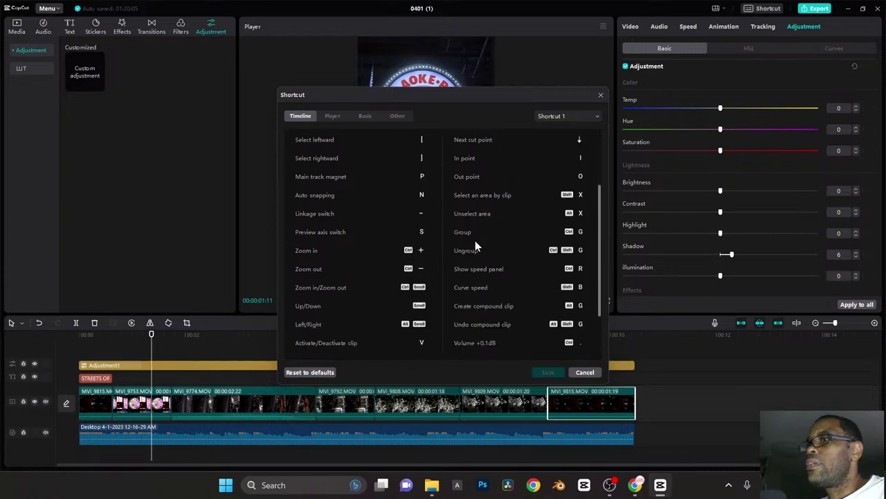
scroll(475, 246, "down", 2)
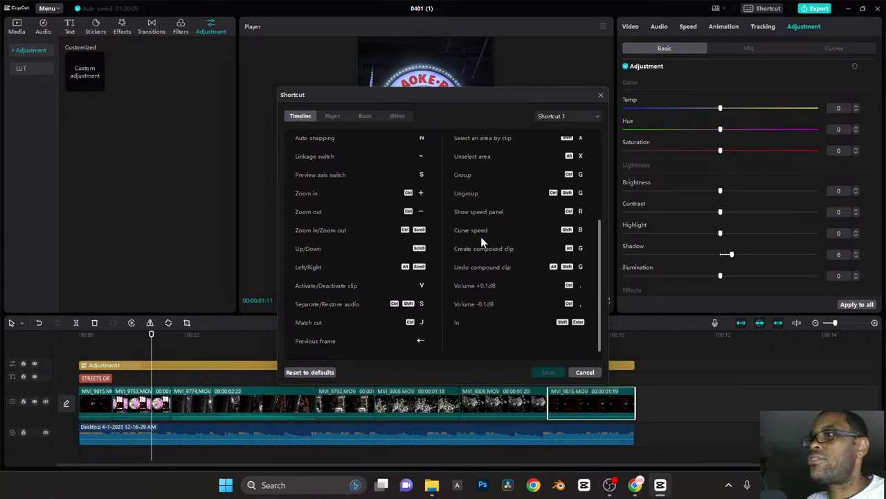
left_click(589, 373)
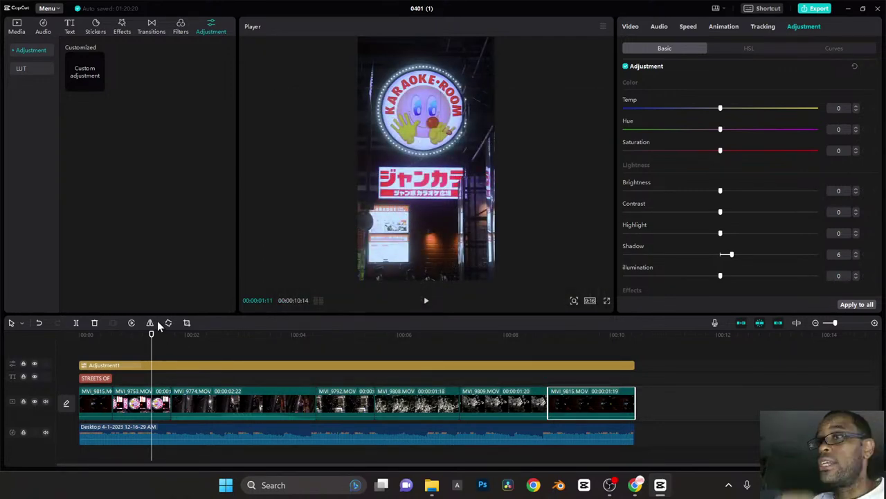
Step: Split the adjustment layer at the start of the MVI_9808.MOV clip
left_click_drag(152, 334, 379, 352)
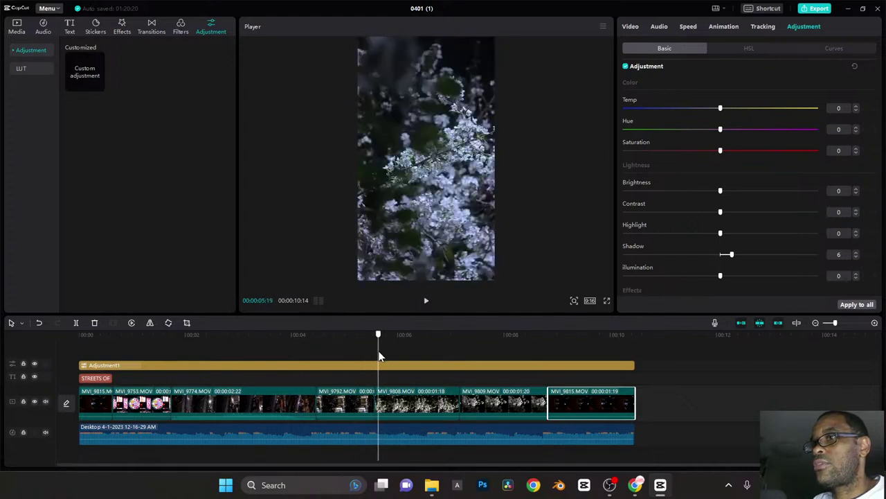
key("Left")
key("Left")
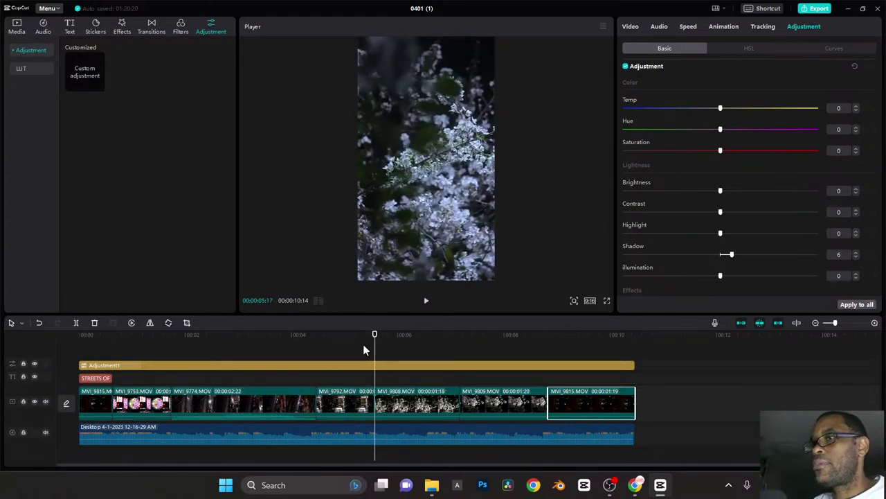
left_click(404, 367)
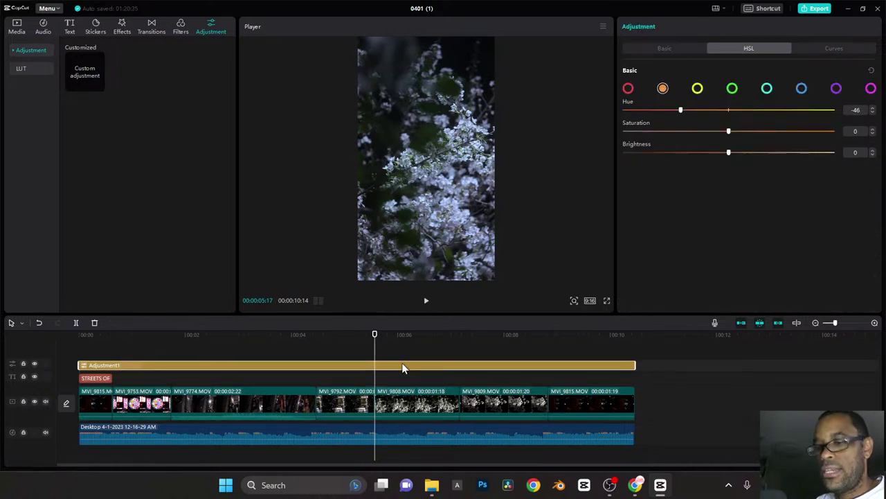
key("ctrl+b")
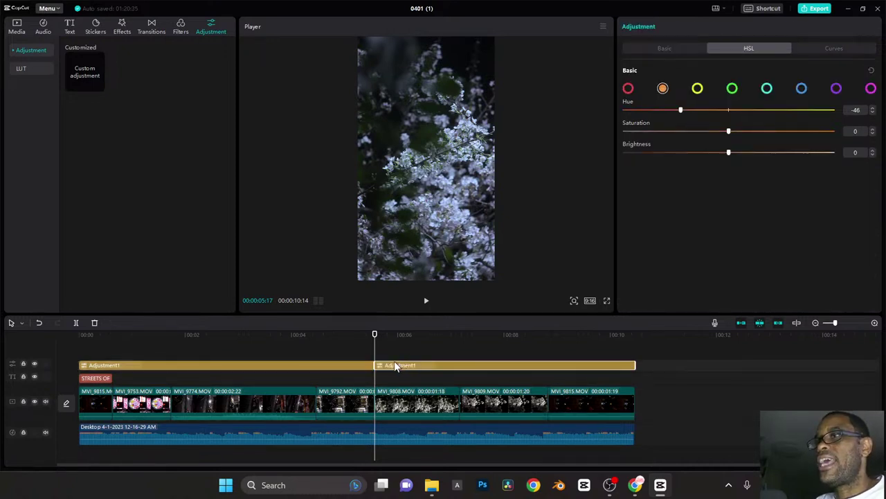
key("ctrl+z")
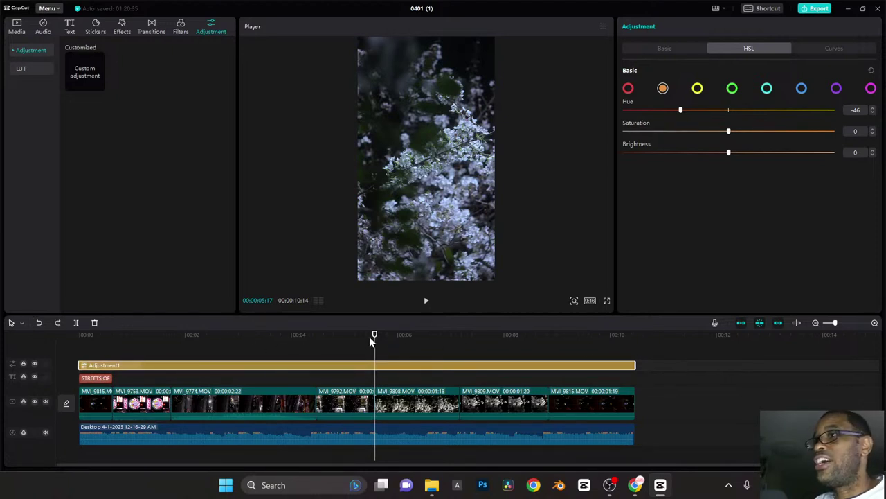
left_click(76, 323)
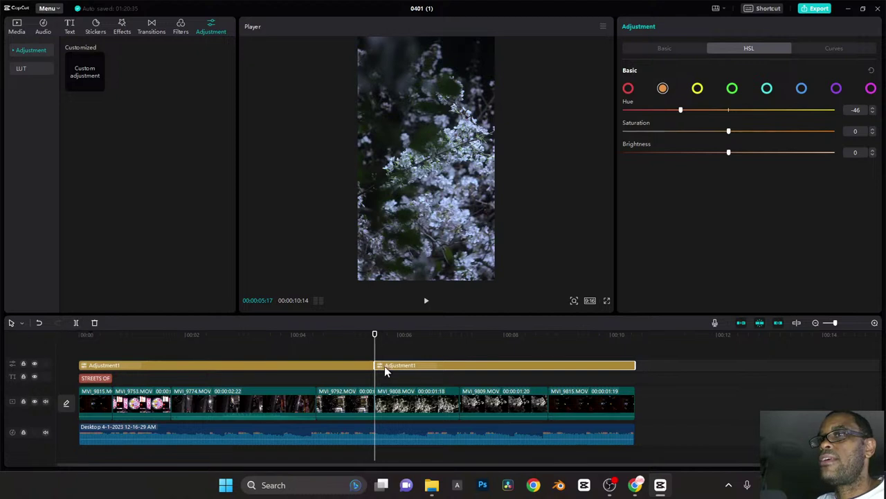
key("ctrl+z")
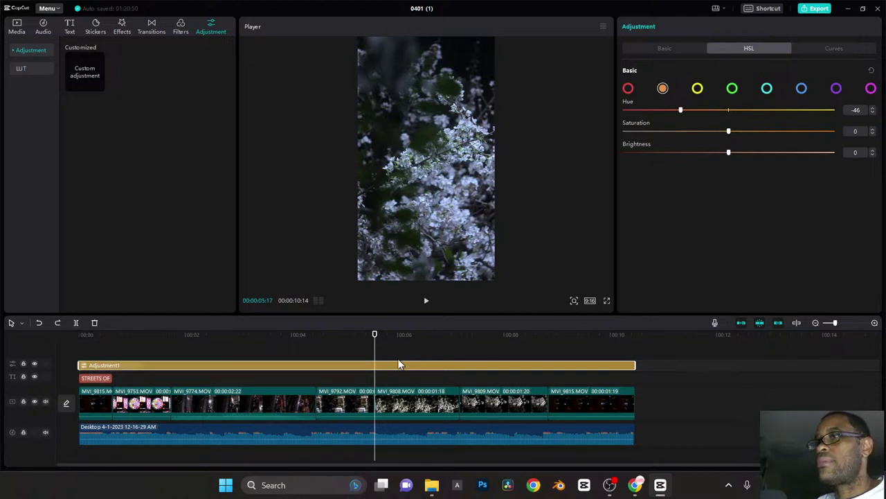
mouse_move(373, 341)
left_mouse_down()
mouse_move(330, 339)
mouse_move(373, 342)
left_mouse_up()
key("ctrl+b")
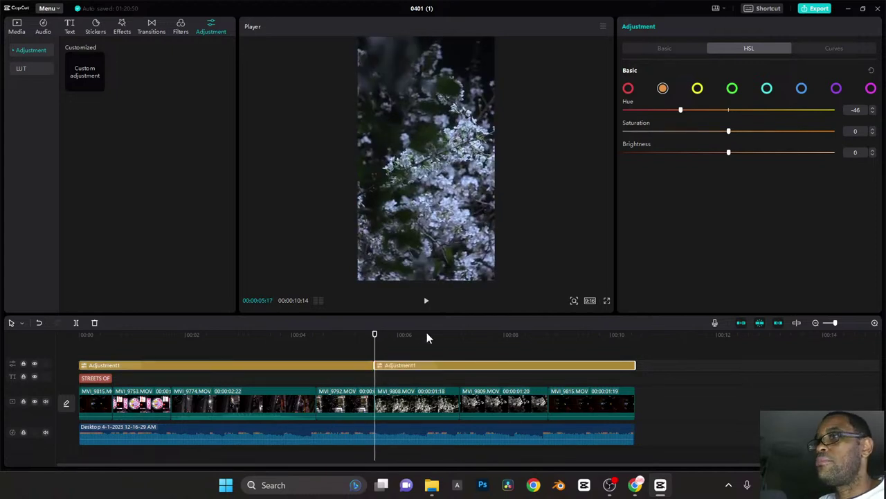
Step: Trim the start of the second adjustment segment to the beginning of the last MVI_9815.MOV clip, leaving both flower clips uncovered
left_click_drag(460, 337, 535, 335)
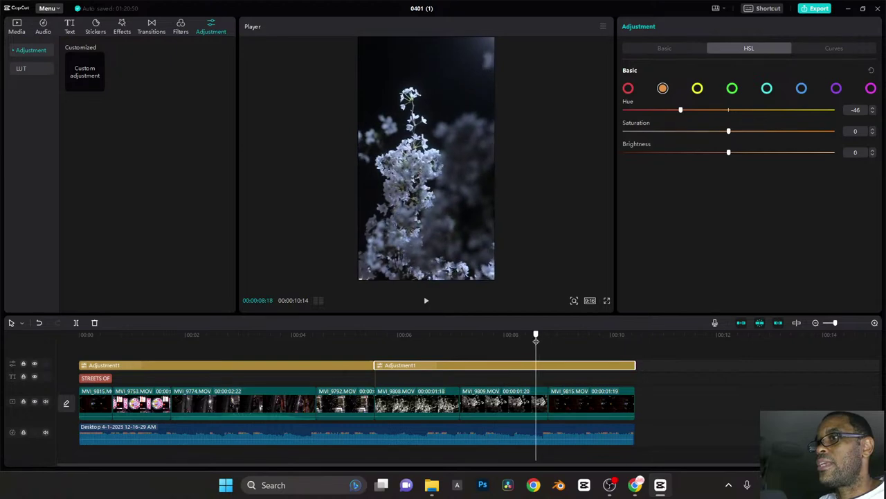
left_click_drag(376, 366, 547, 367)
left_click(546, 389)
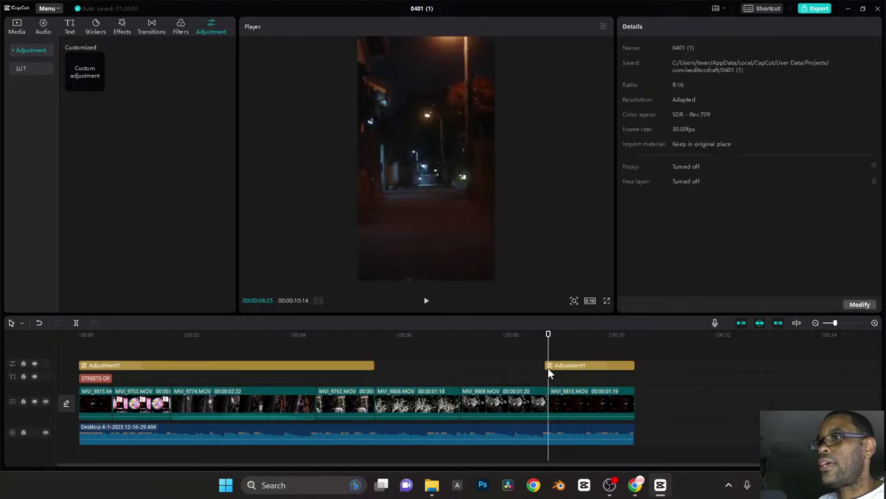
left_click(550, 363)
left_click_drag(546, 364, 547, 365)
Step: Play back the last clip to check it under the trimmed adjustment segment
left_click(349, 336)
key("space")
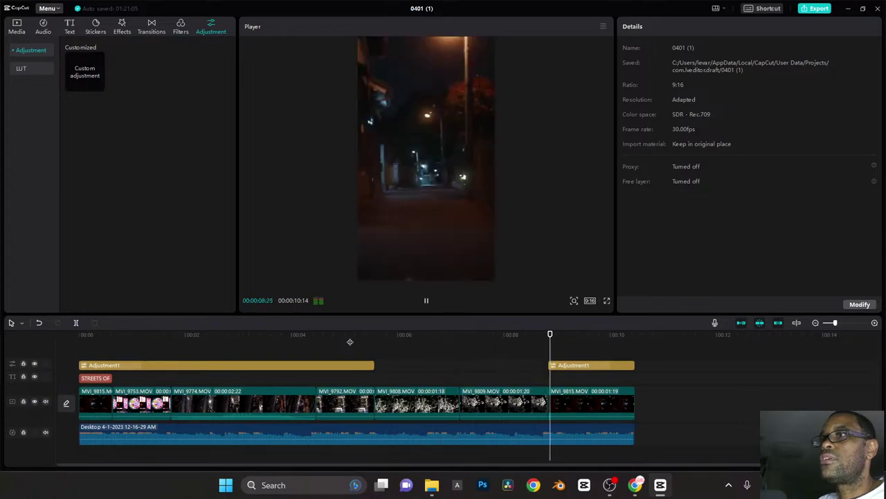
key("space")
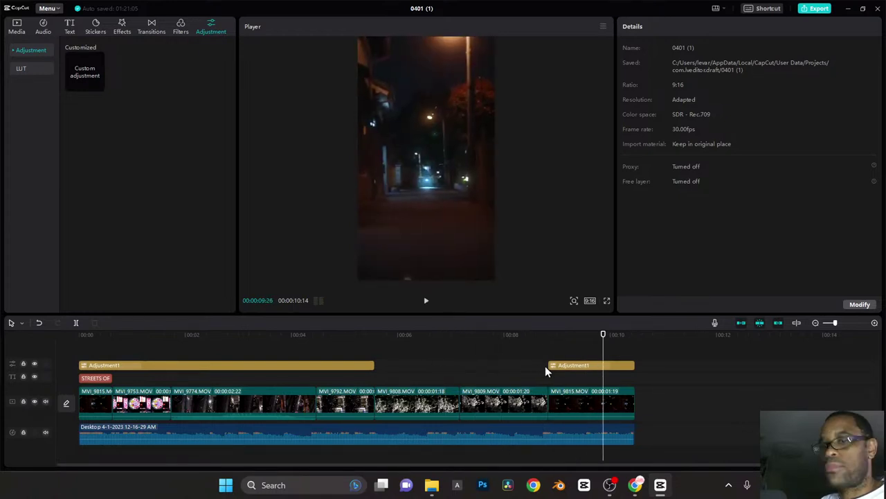
Step: Undo the trim and the split of the adjustment layer
key("ctrl+z")
key("ctrl+z")
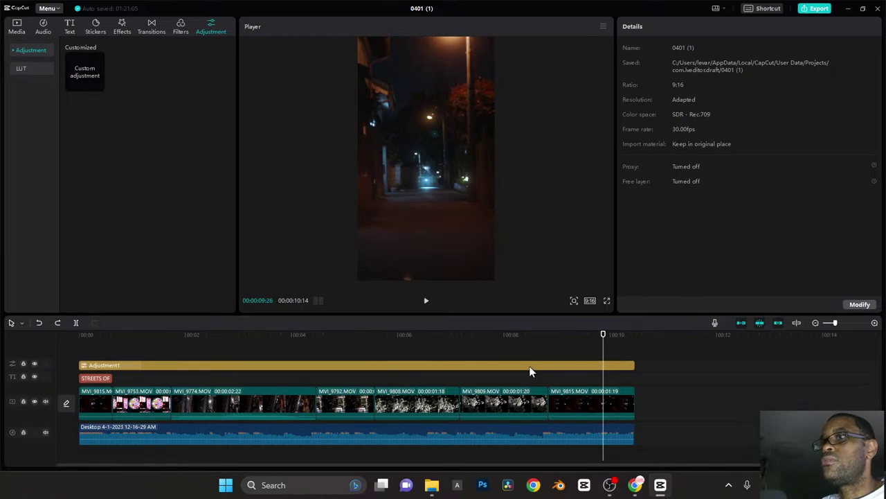
left_click(489, 336)
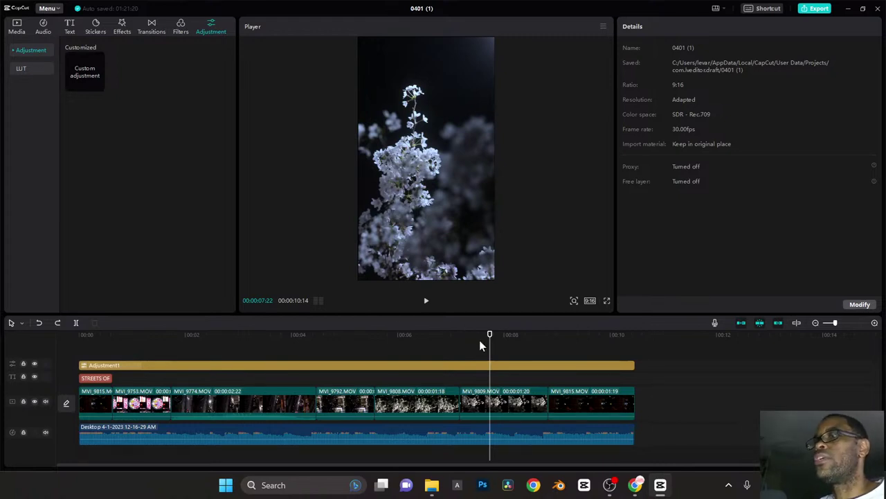
Step: Split the adjustment layer at the start of MVI_9808.MOV and at the start of the last MVI_9815.MOV clip
left_click(498, 365)
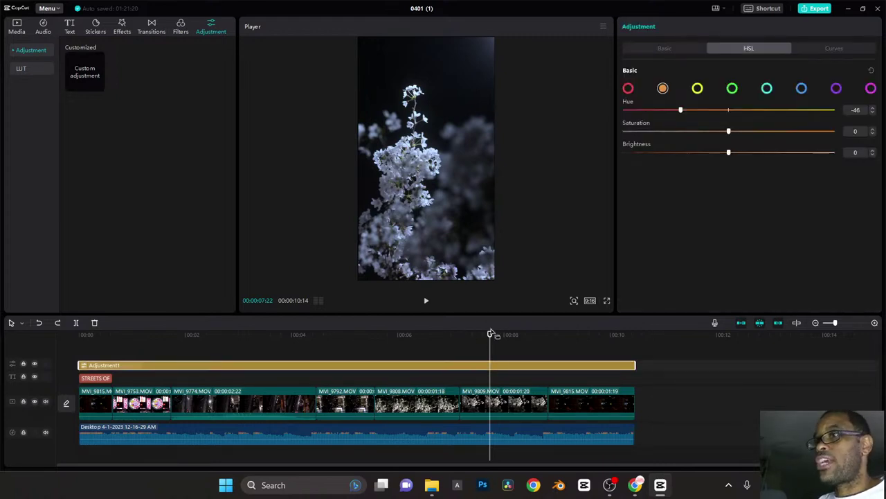
left_click_drag(490, 336, 375, 338)
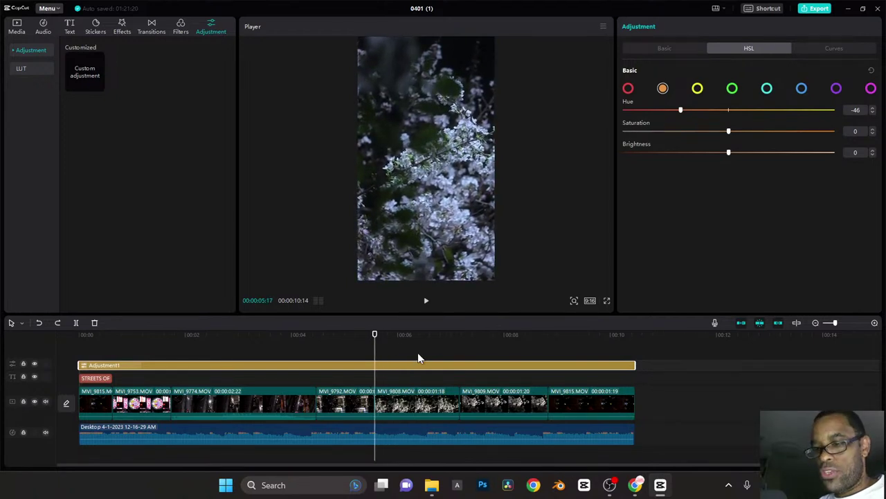
key("ctrl+b")
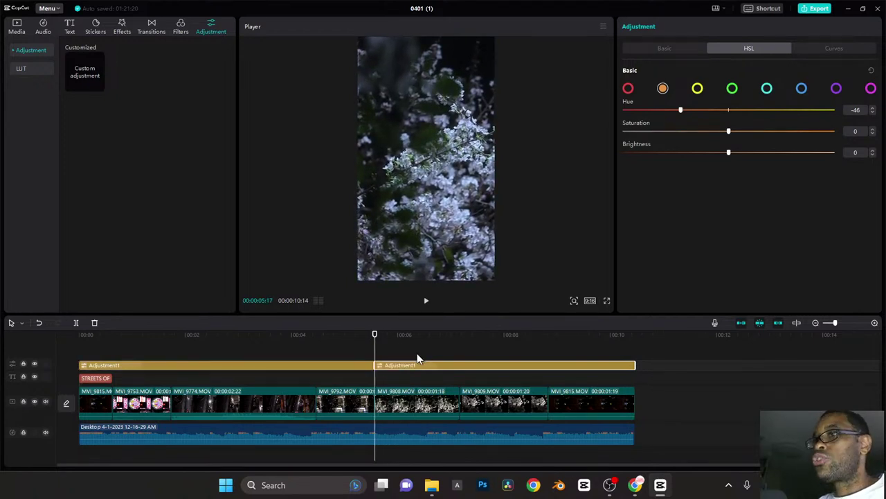
left_click(547, 335)
key("ctrl+b")
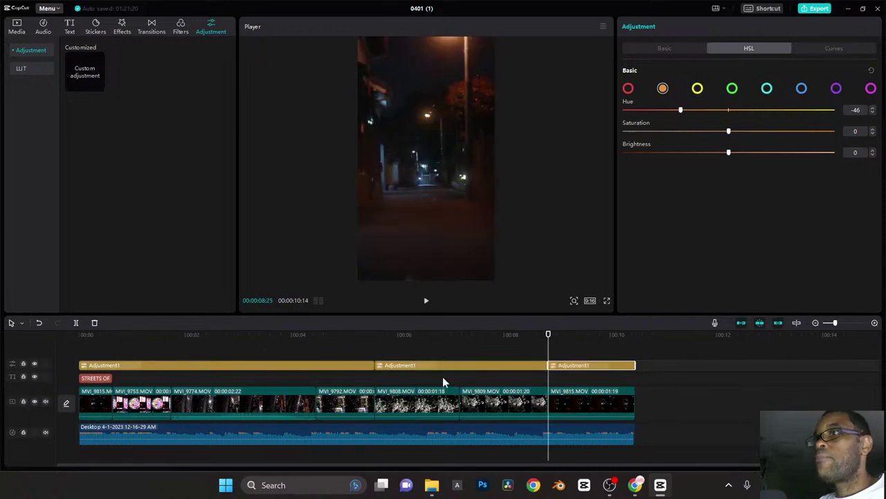
Step: Set Temp to -21 and Hue to -10 on the middle adjustment segment covering the two flower clips
left_click(453, 365)
left_click(464, 336)
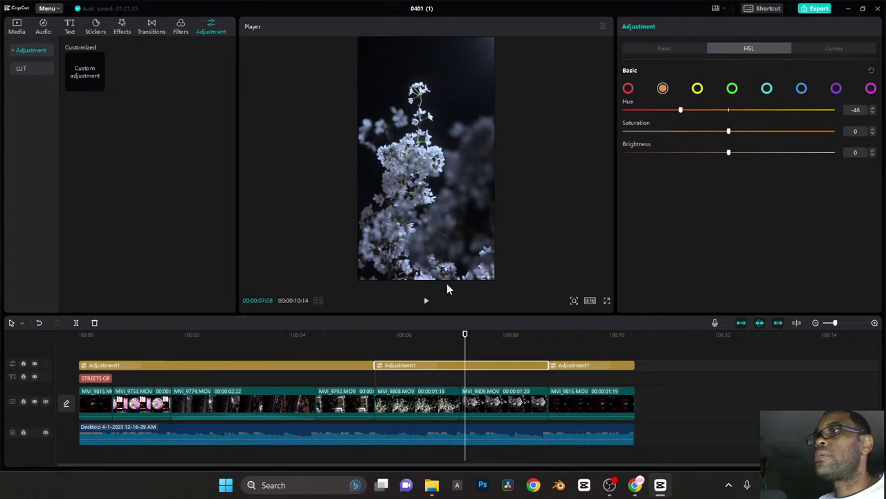
left_click(684, 49)
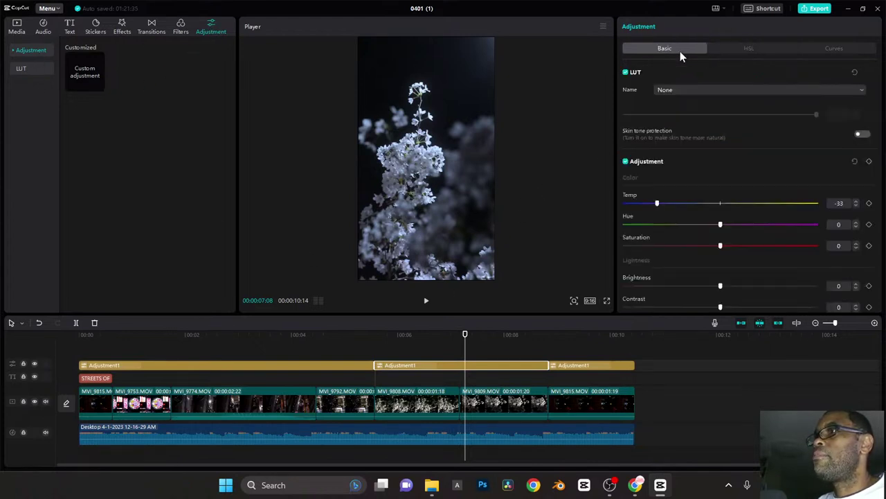
left_click_drag(659, 206, 679, 206)
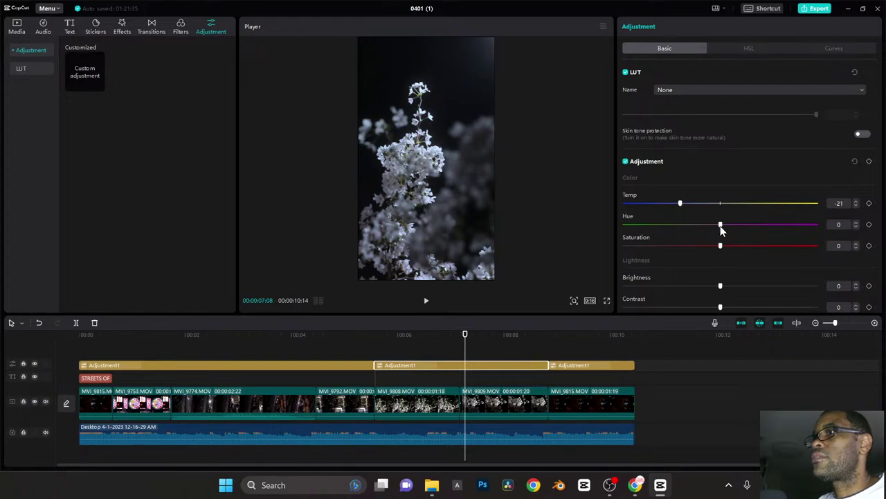
left_click_drag(721, 226, 697, 229)
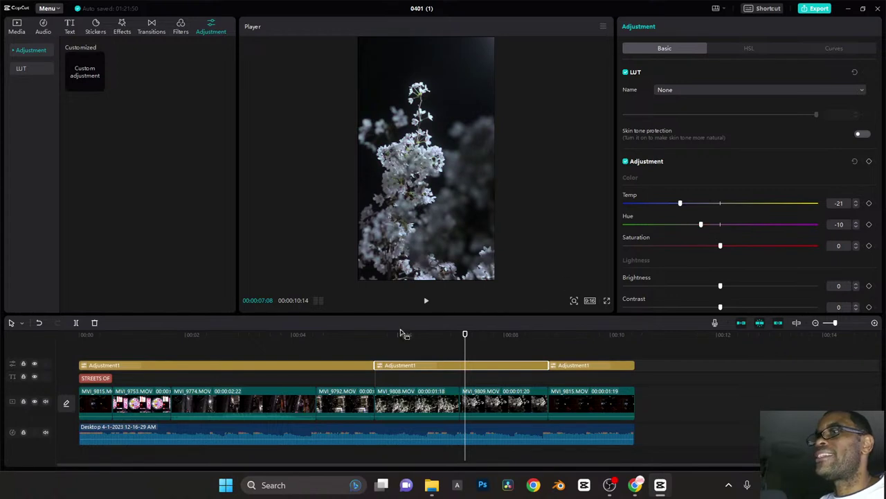
Step: Set the Hue of the first adjustment segment to -10
left_click(300, 365)
left_click(301, 333)
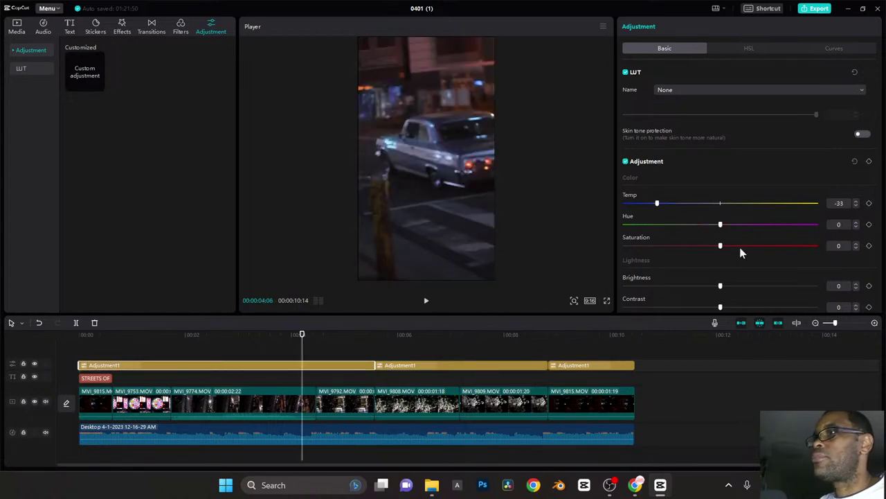
left_click(833, 223)
type("-10")
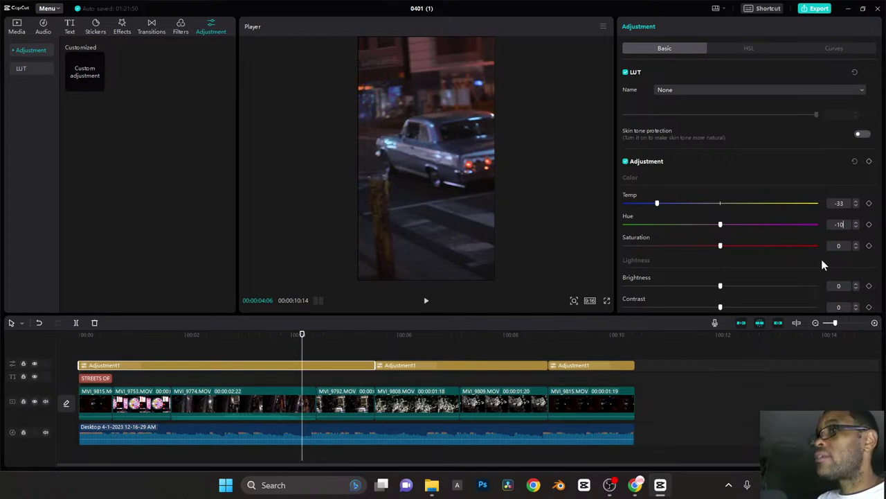
key("Return")
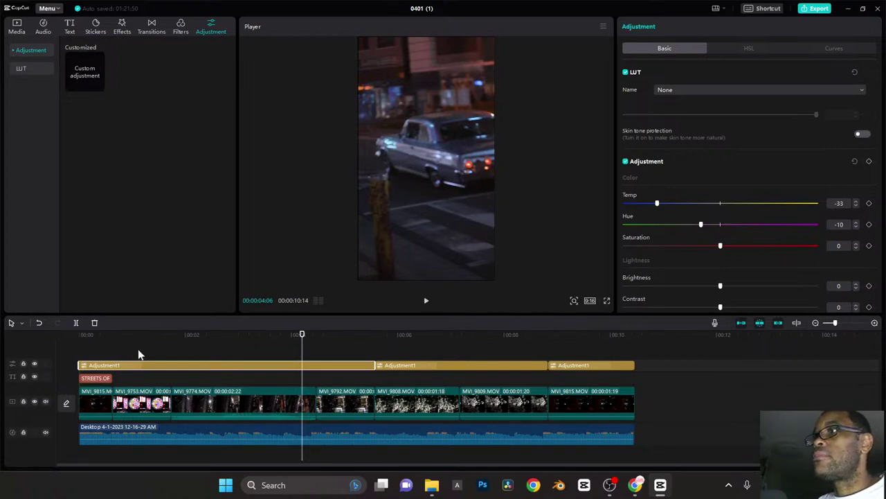
Step: Scrub through and play back the timeline to review the graded clips under the adjustment segments
left_click_drag(310, 337, 568, 340)
left_click(548, 345)
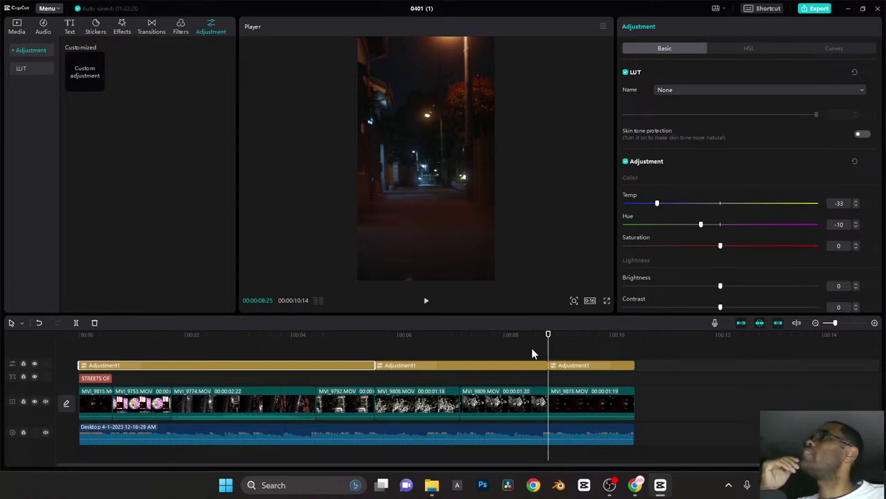
left_click_drag(550, 335, 229, 334)
left_click_drag(151, 363, 31, 376)
key("space")
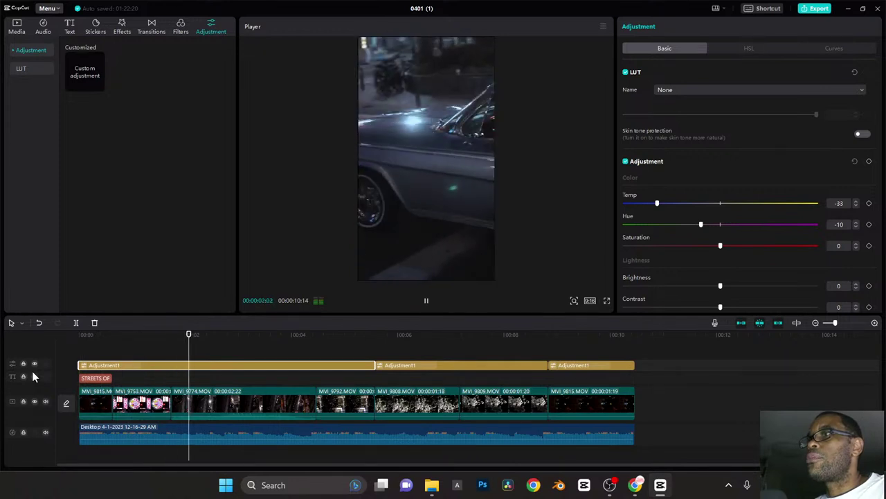
key("space")
key("space")
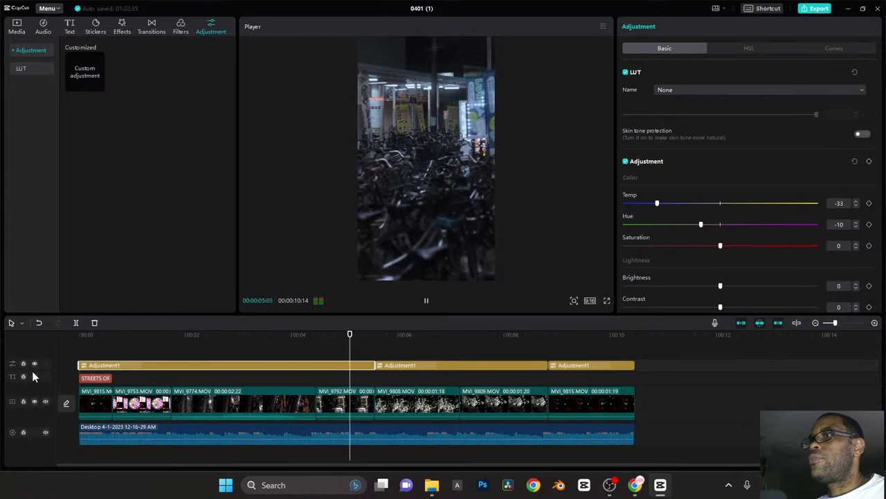
key("space")
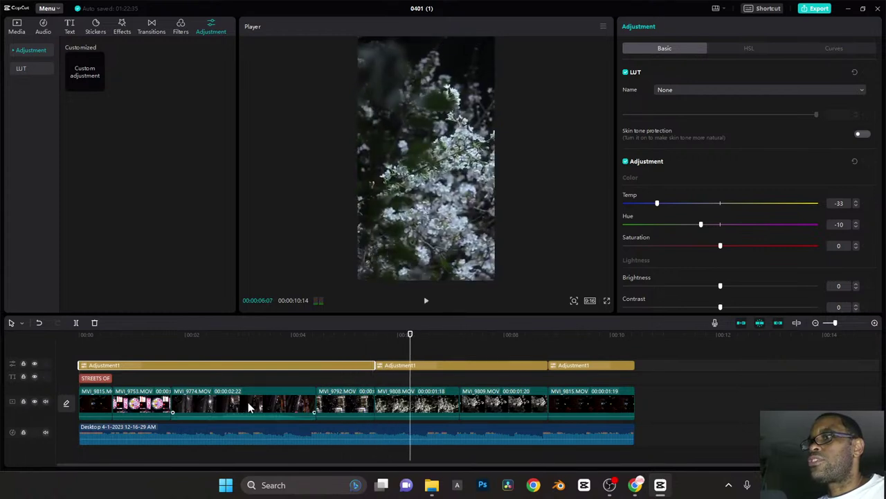
Step: Turn on stabilization for the MVI_9792.MOV bicycle clip at the Recommended level
left_click(329, 339)
left_click_drag(339, 334, 312, 336)
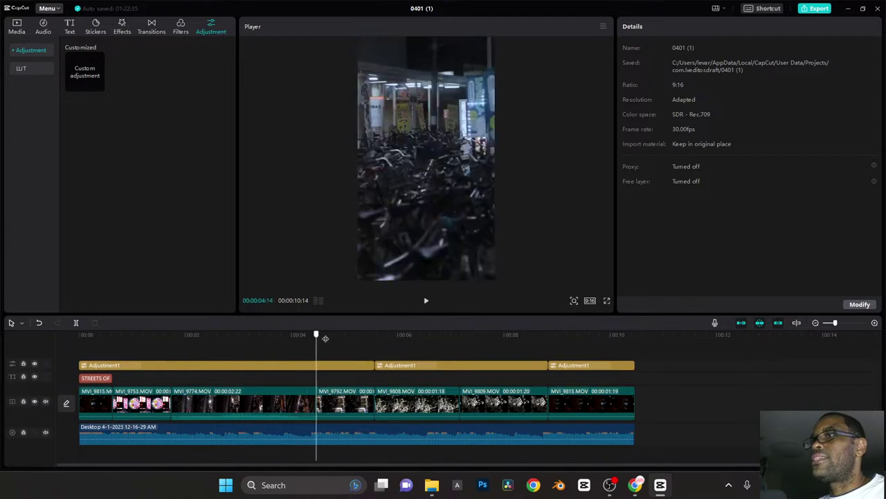
left_click(342, 334)
left_click(352, 406)
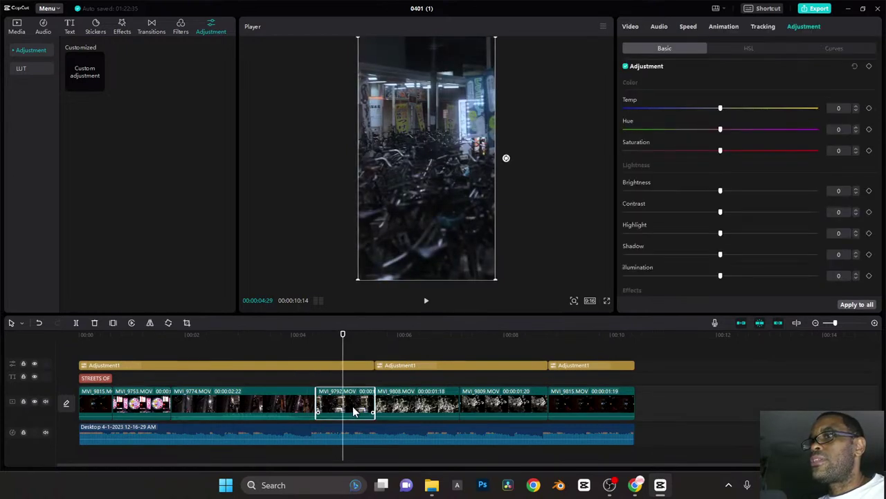
left_click(762, 26)
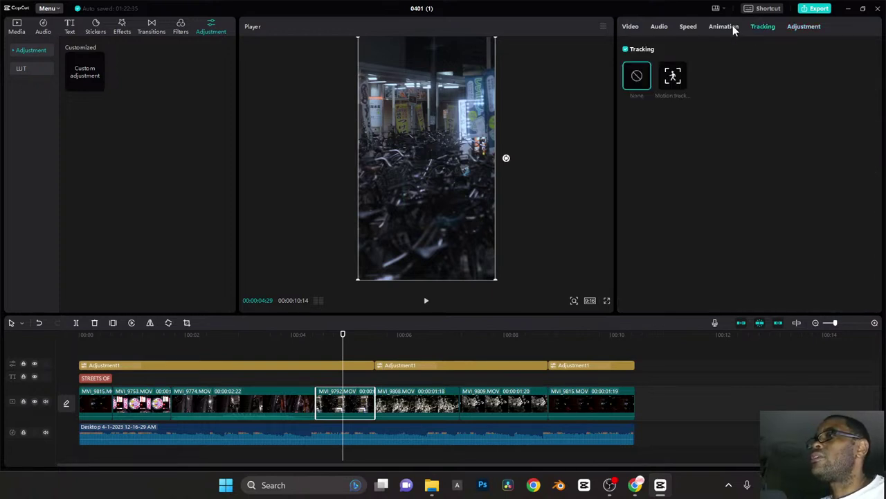
left_click(730, 27)
left_click(690, 27)
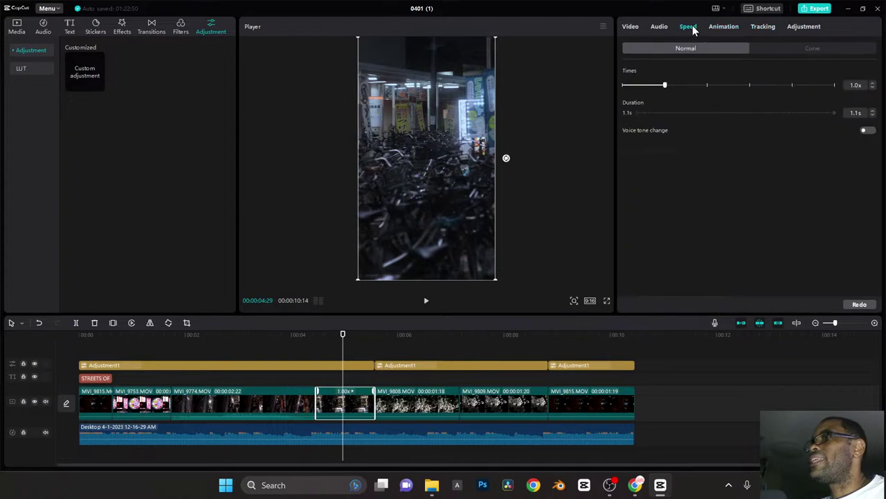
left_click(765, 27)
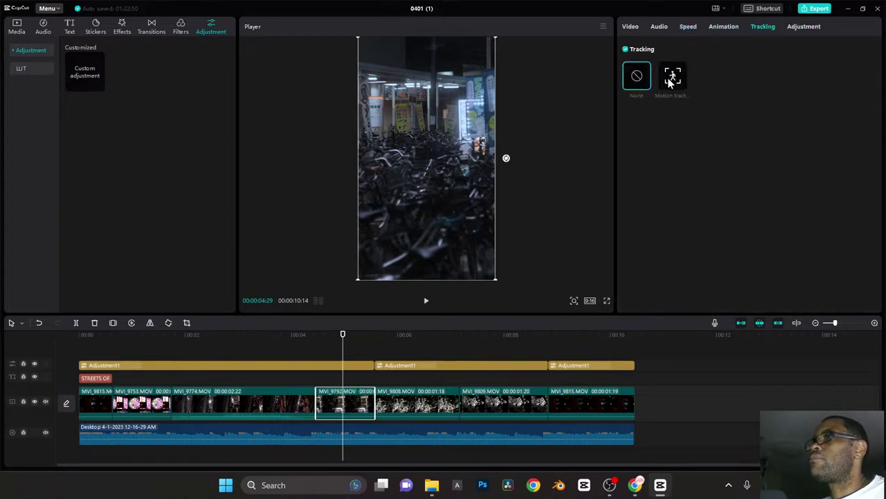
left_click(632, 27)
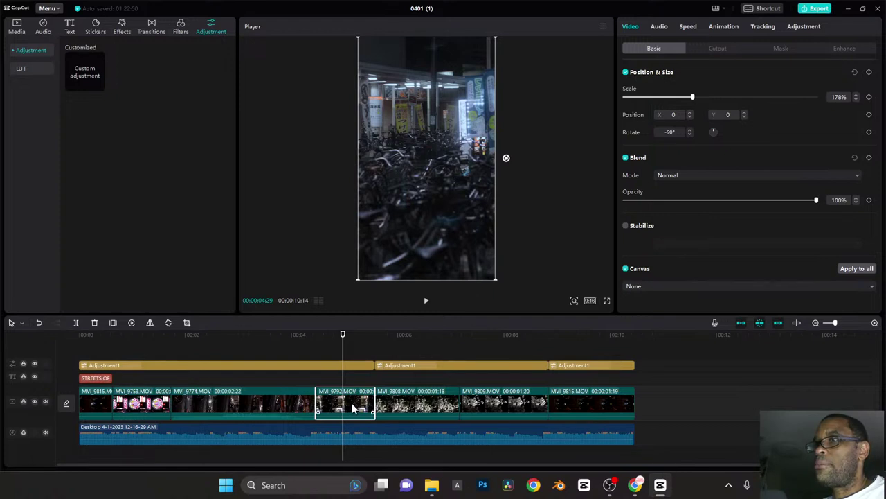
left_click(623, 226)
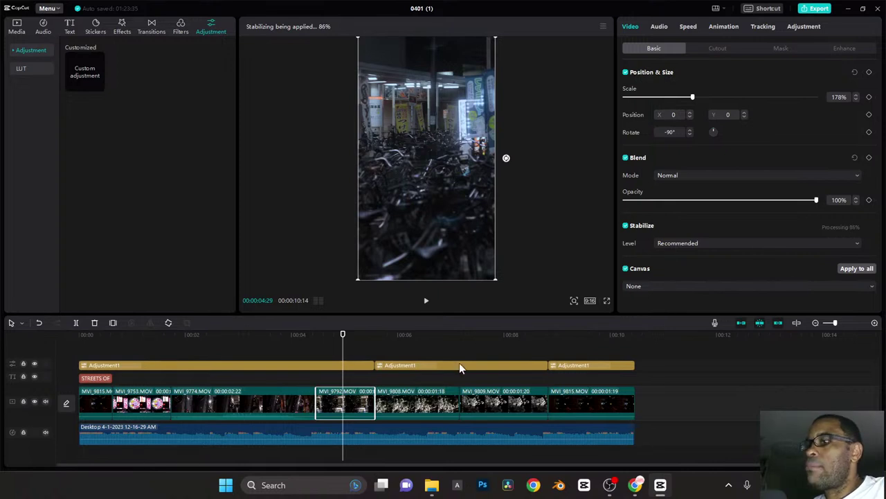
Step: Play back the stabilized MVI_9792.MOV clip several times to check its motion
left_click(219, 337)
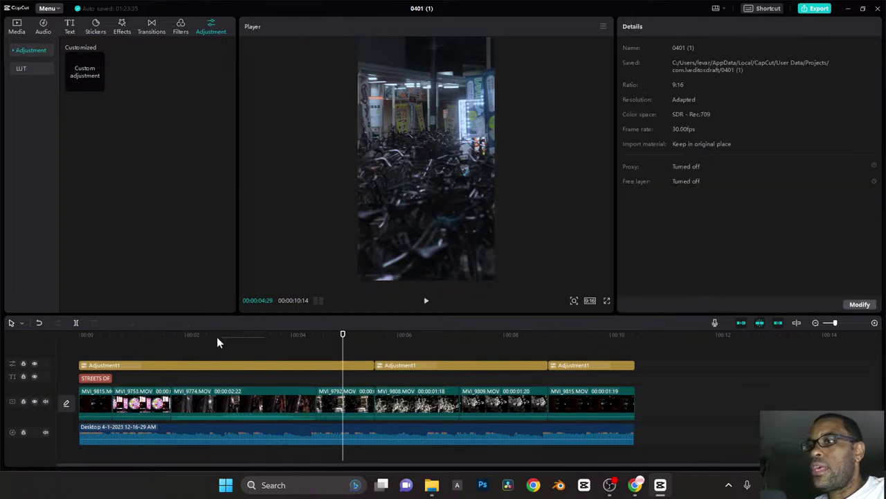
left_click_drag(238, 334, 119, 337)
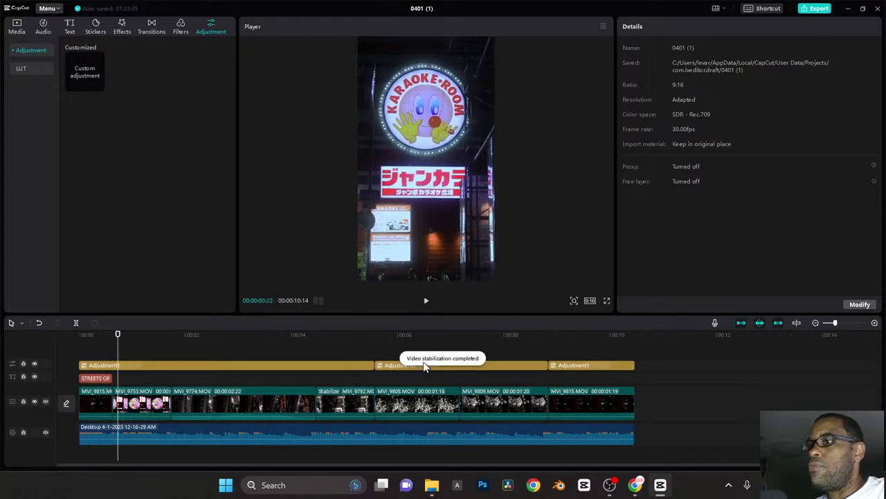
left_click(298, 337)
key("space")
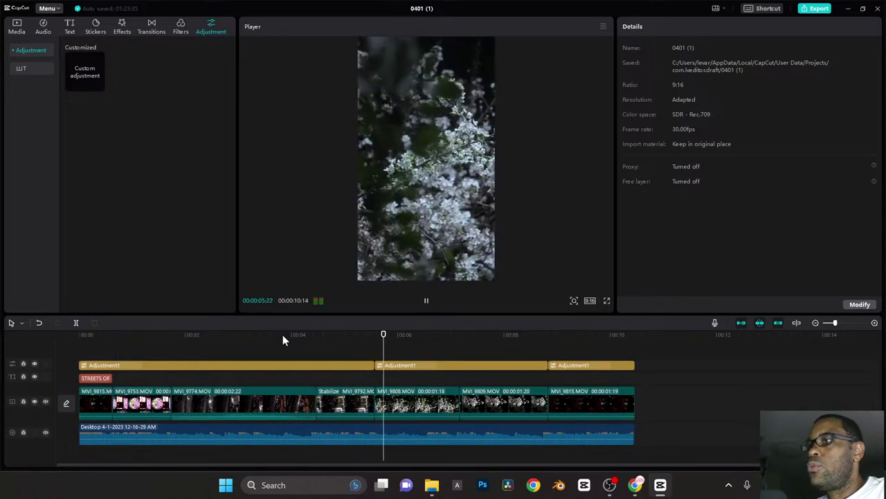
key("space")
left_click(316, 337)
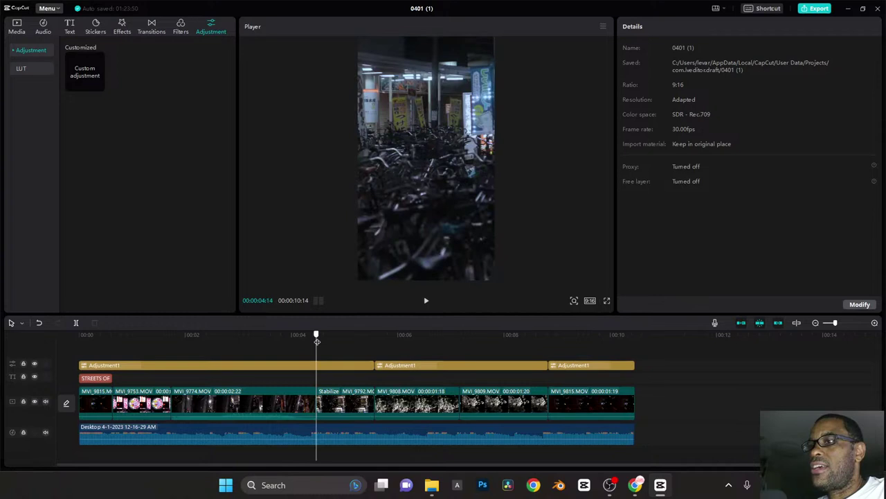
key("space")
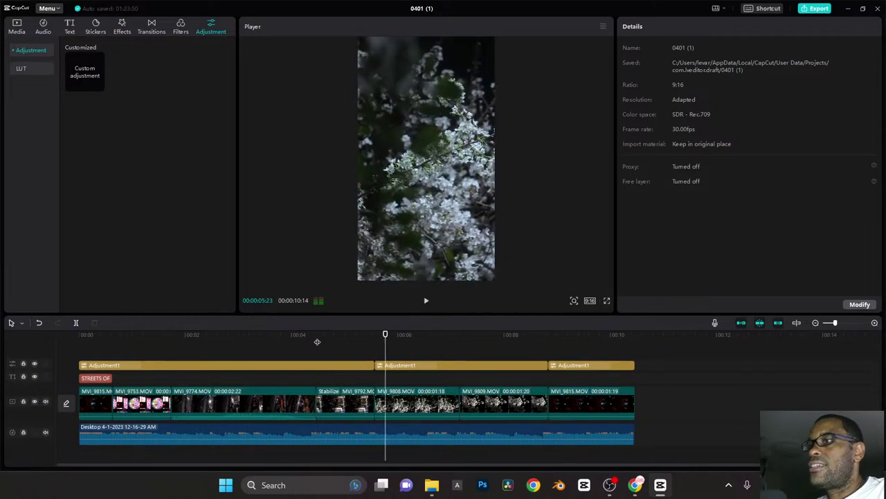
key("space")
left_click(318, 337)
key("space")
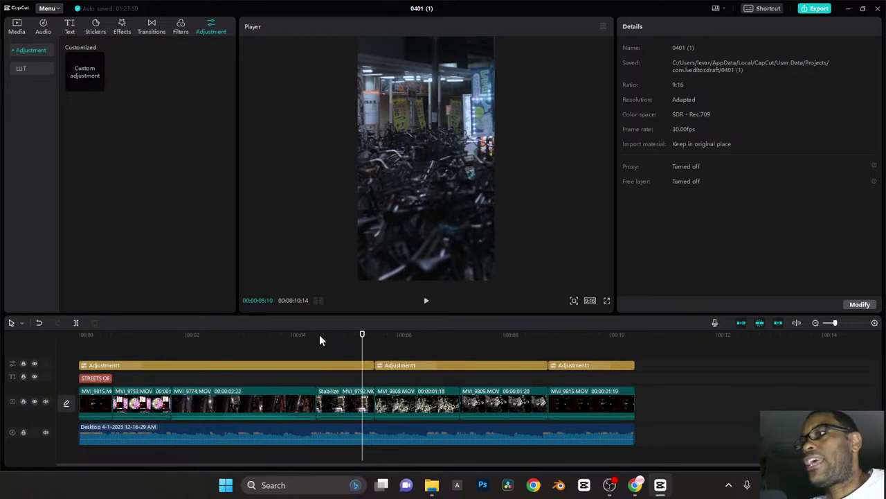
Step: Play back the flower clips and the last MVI_9815.MOV clip to check them for camera shake
key("space")
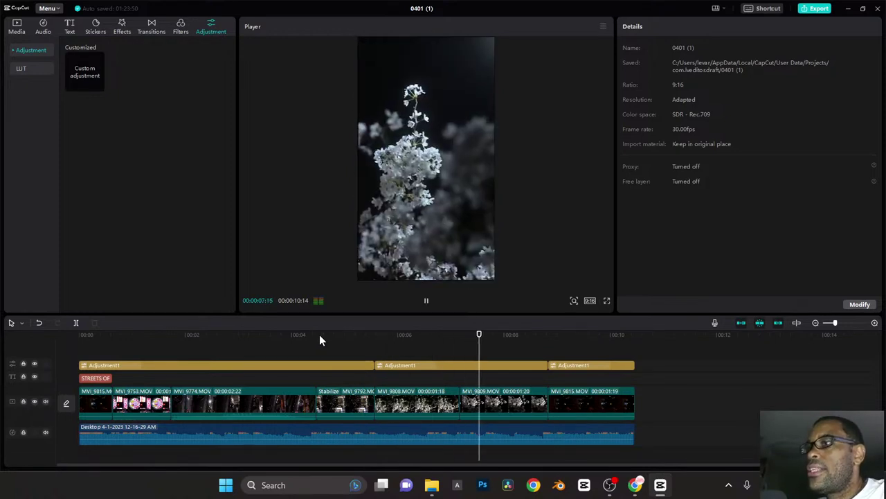
key("space")
left_click(538, 338)
key("space")
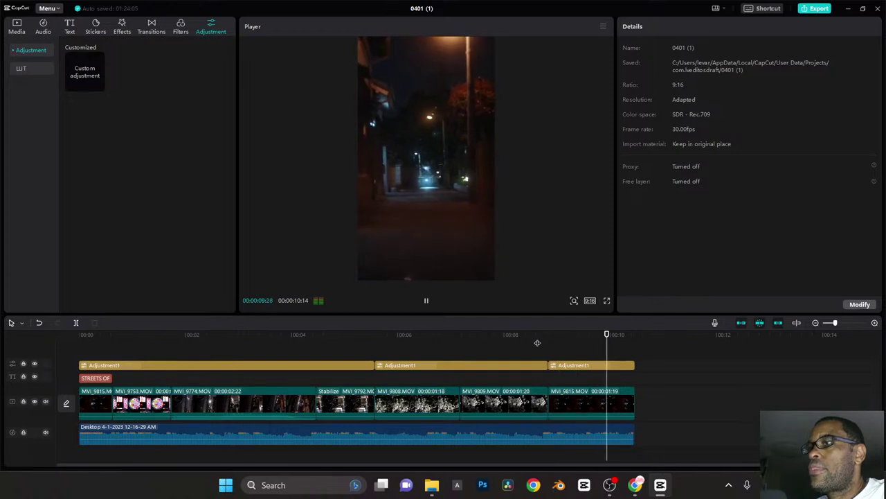
key("space")
key("space")
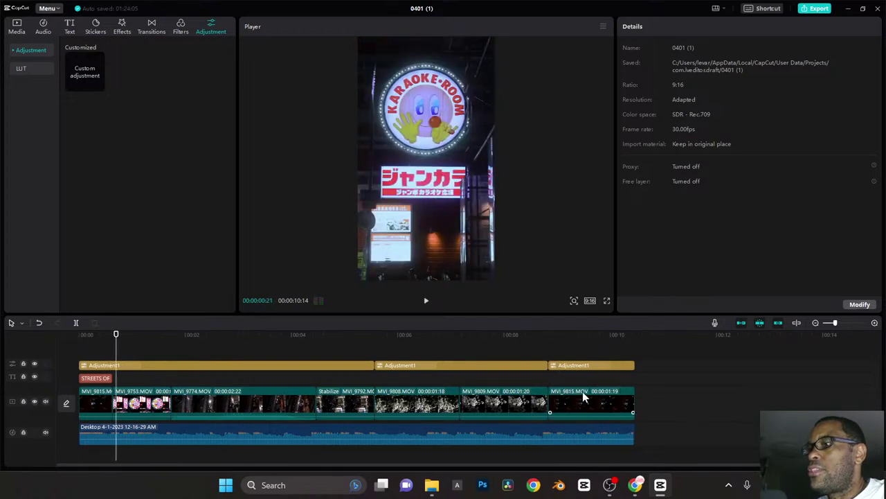
Step: Turn on stabilization at the Recommended level for the last MVI_9815.MOV clip
left_click(582, 391)
left_click(626, 225)
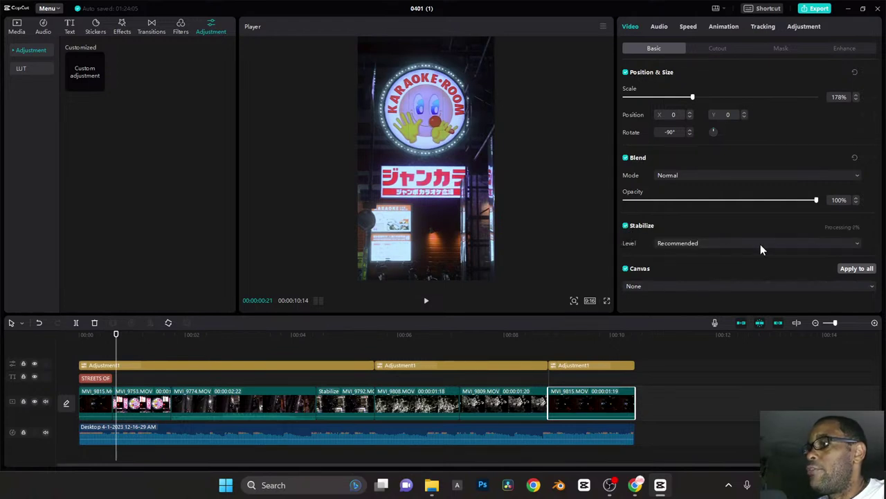
left_click(857, 248)
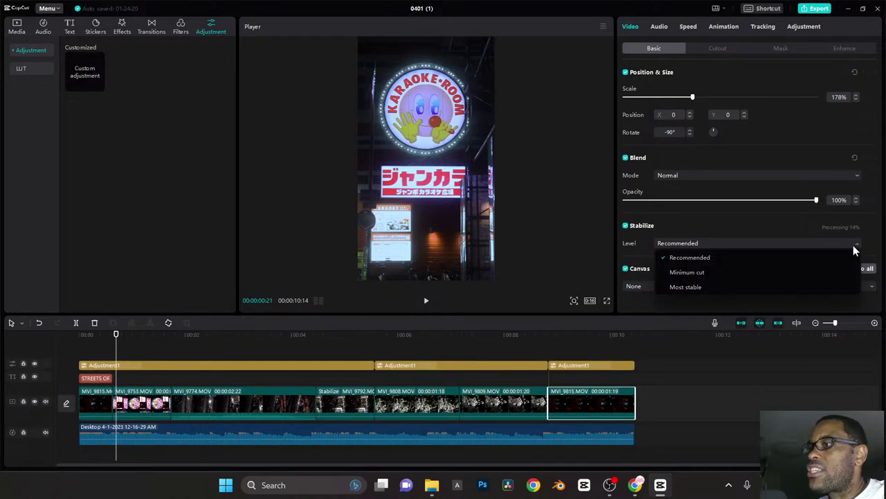
left_click(791, 231)
left_click(782, 223)
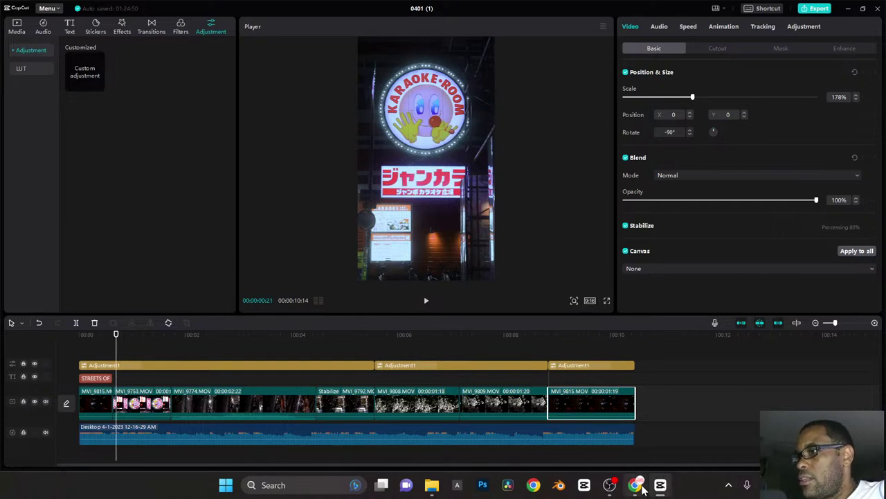
mouse_move(645, 477)
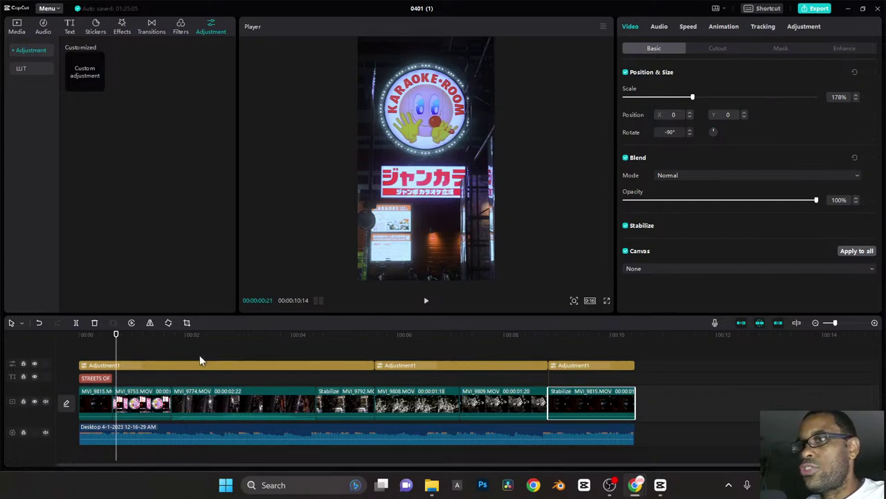
Step: Turn on stabilization at the Recommended level for the opening MVI_9815.MOV clip under the STREETS OF JAPAN title
left_click(115, 344)
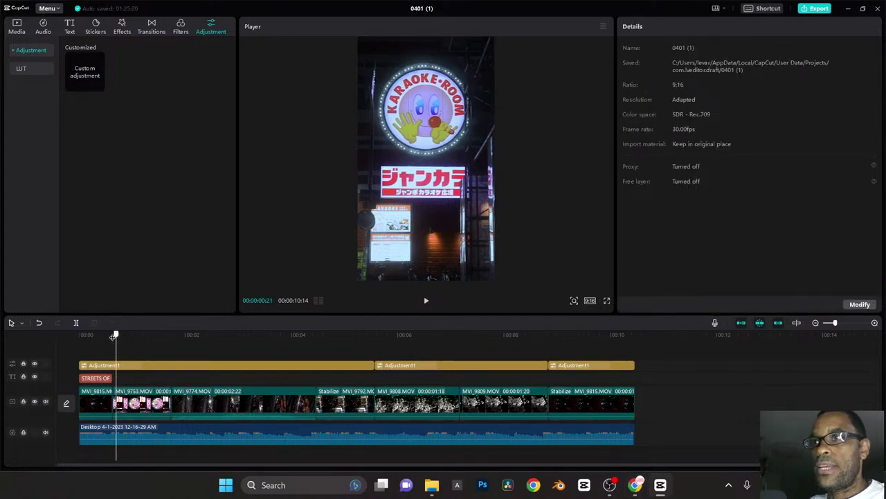
left_click(97, 338)
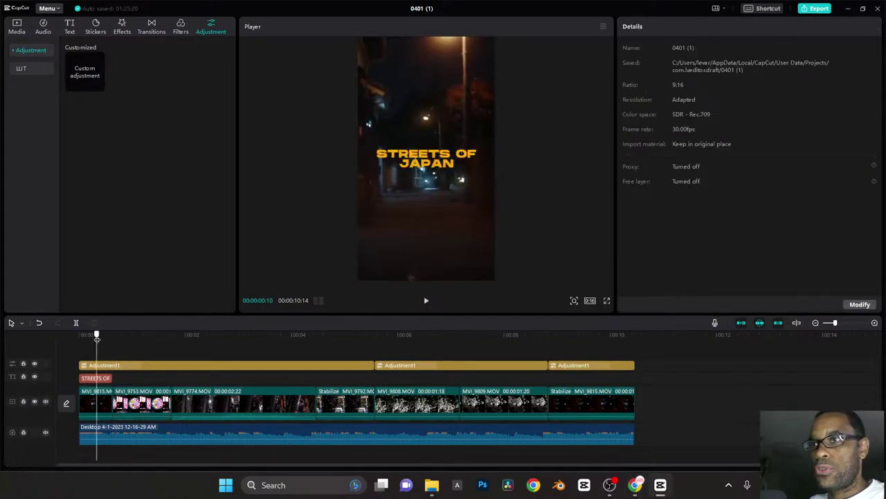
left_click(97, 409)
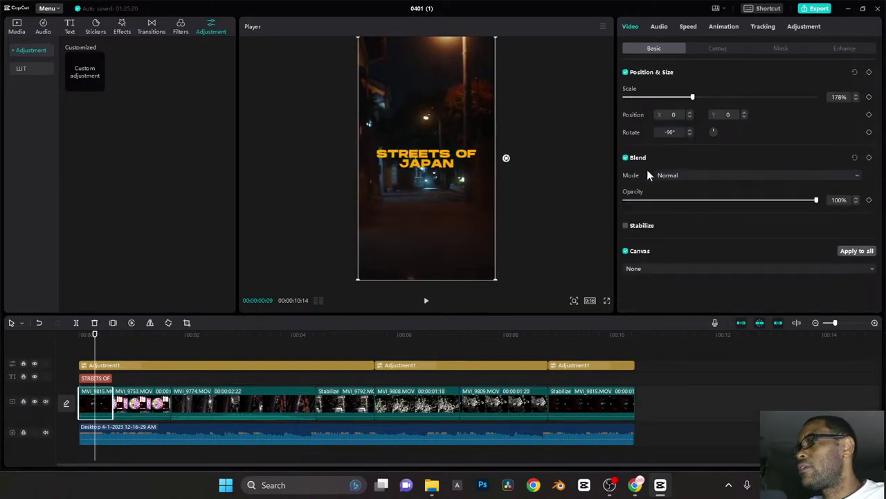
left_click(626, 226)
left_click(626, 226)
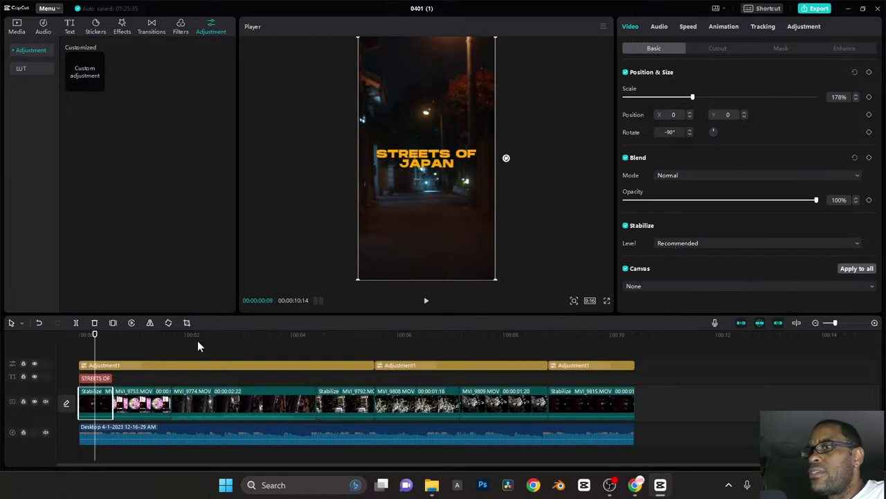
Step: Play back the timeline from the start to check the stabilized opening clip and the clips after it
left_click_drag(95, 335, 58, 350)
key("space")
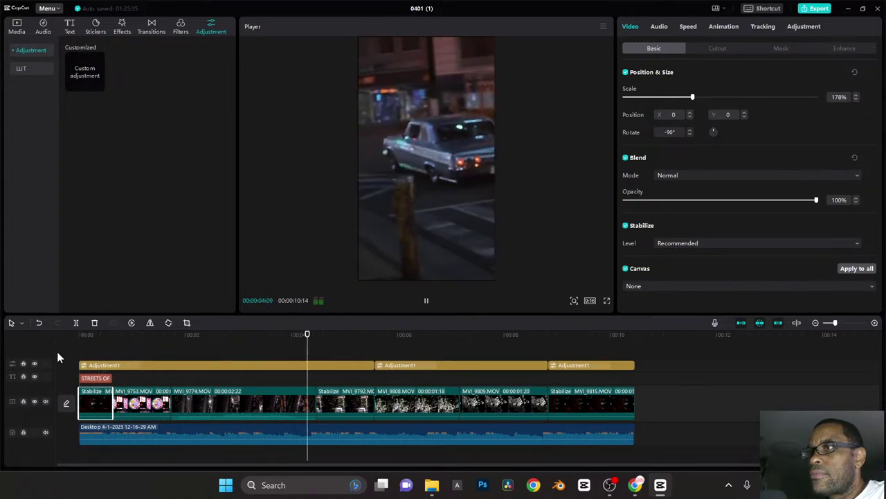
key("space")
Step: Replay the MVI_9753.MOV karaoke sign clip and turn on its stabilization at the Recommended level
left_click(124, 336)
key("space")
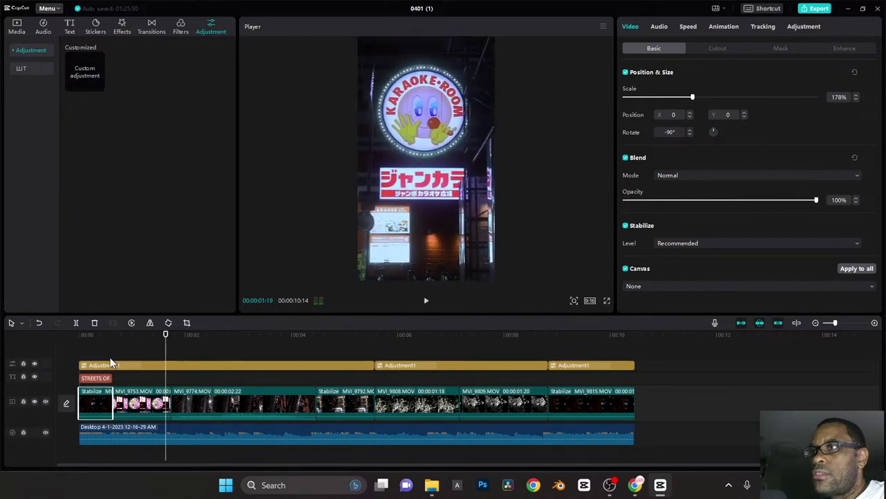
left_click(158, 411)
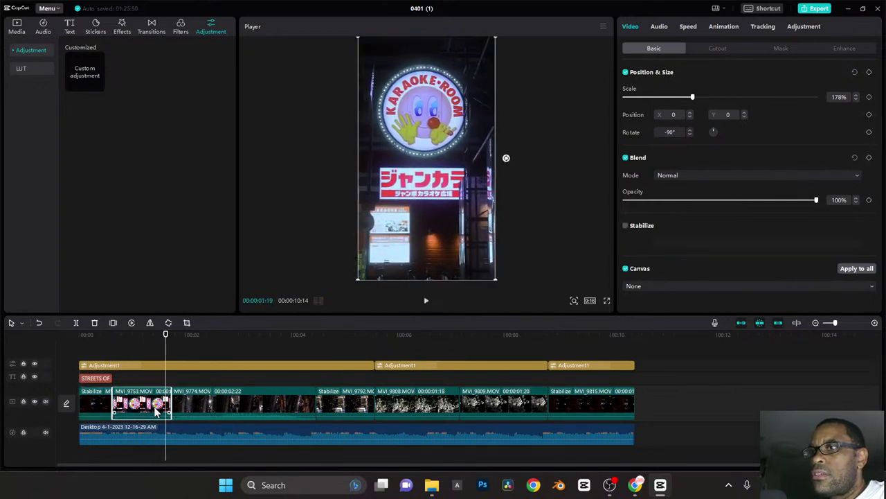
left_click(626, 227)
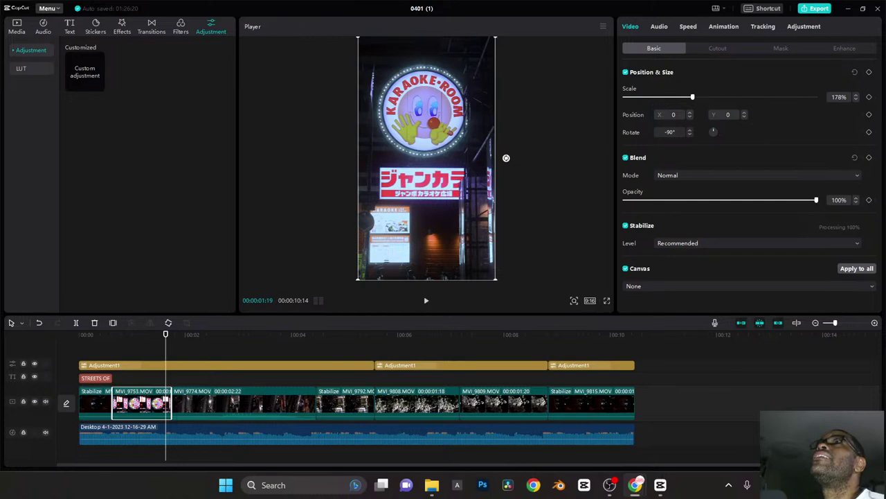
Step: Switch to Chrome, maximize the Streets of Japan Instagram profile and look through its grid of posts
key("alt+Tab")
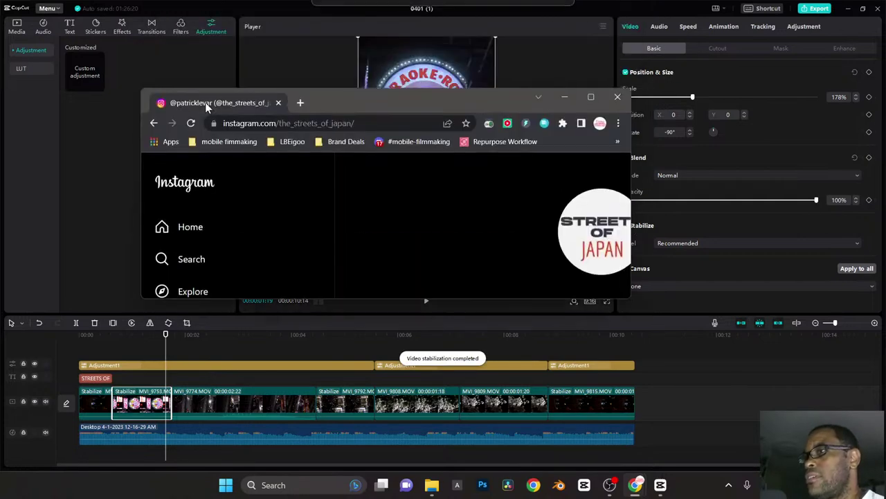
left_click_drag(211, 99, 186, 154)
left_click(569, 150)
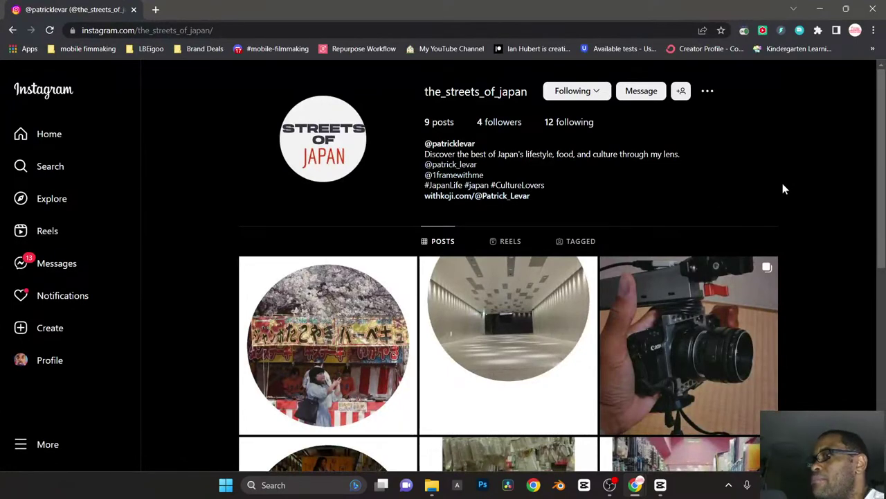
scroll(785, 184, "down", 1)
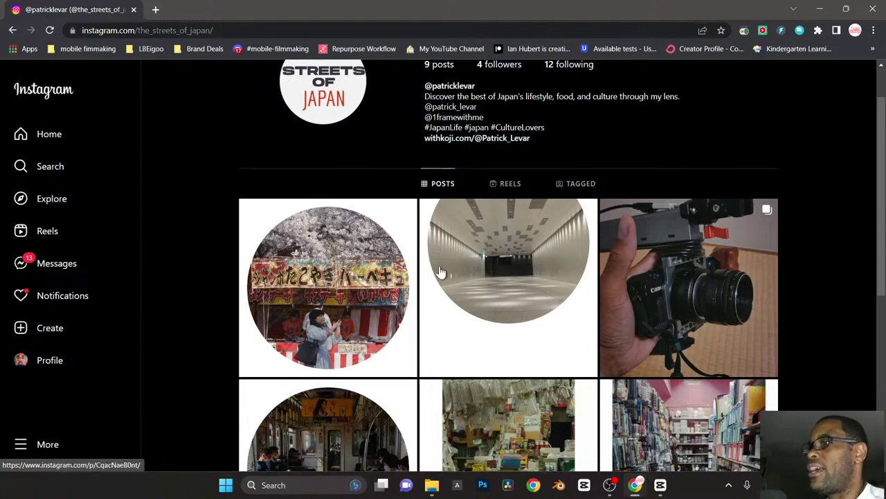
scroll(438, 272, "down", 3)
scroll(467, 289, "down", 1)
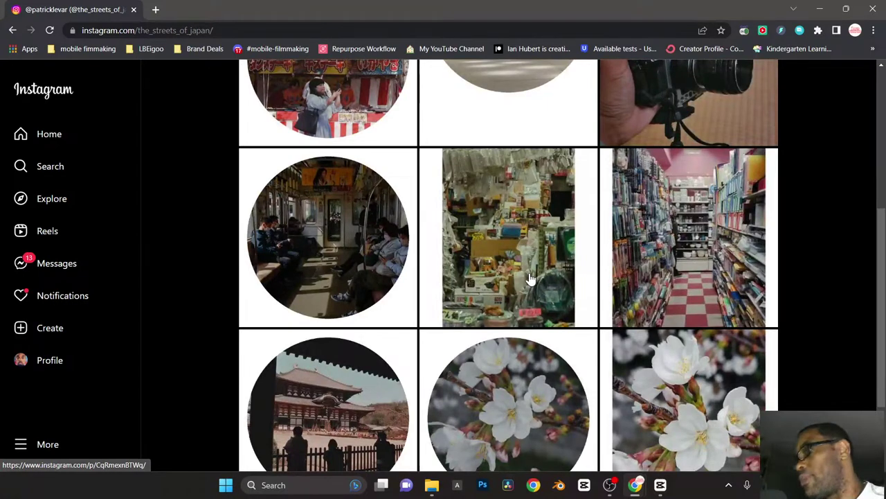
Step: View the shop interior posts and the Nara reel with their captions, closing each one
left_click(535, 251)
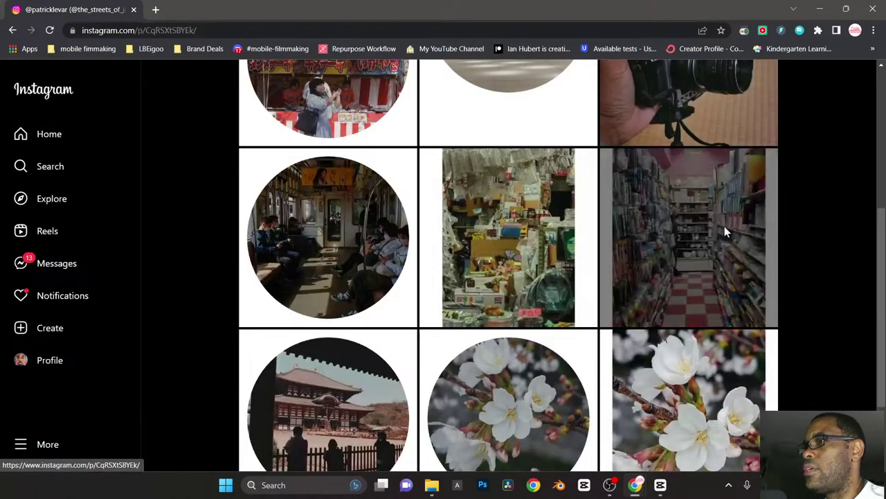
left_click(724, 229)
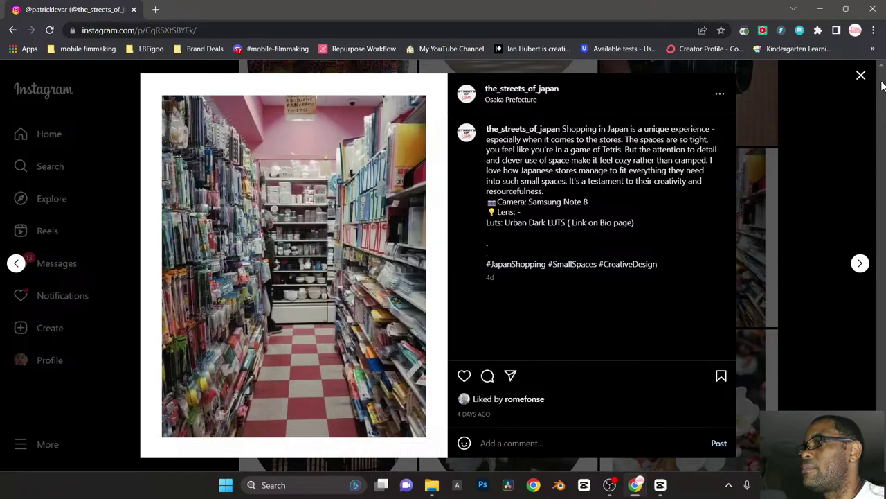
left_click(860, 74)
scroll(443, 311, "down", 2)
left_click(372, 313)
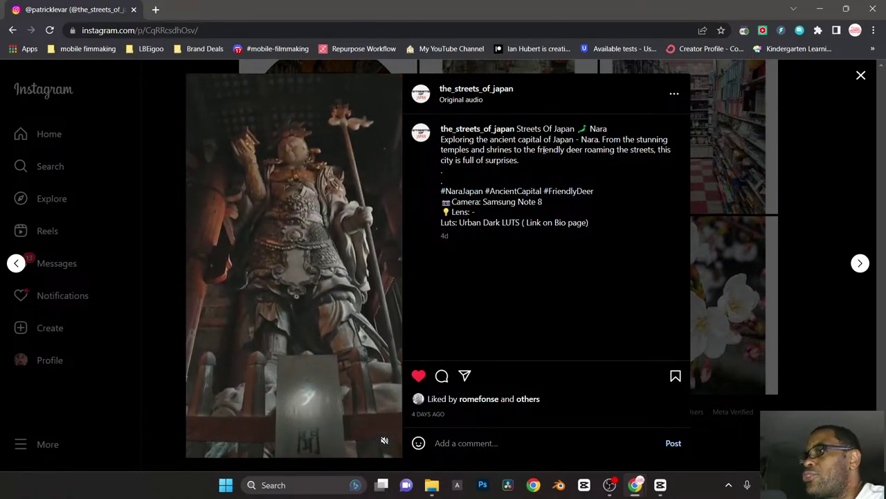
left_click(862, 75)
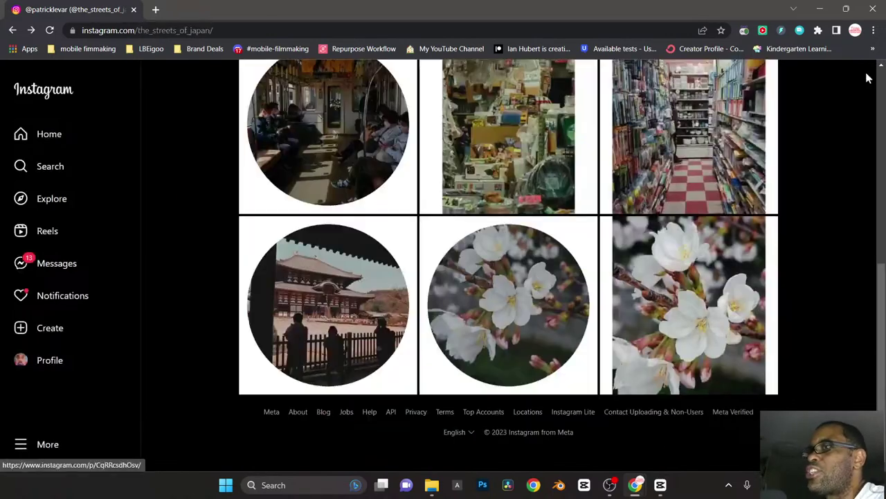
Step: View the Cherry Blossom 2023 reel and play the Streets Of Japan Osaka reel with sound, closing each one
scroll(332, 180, "up", 3)
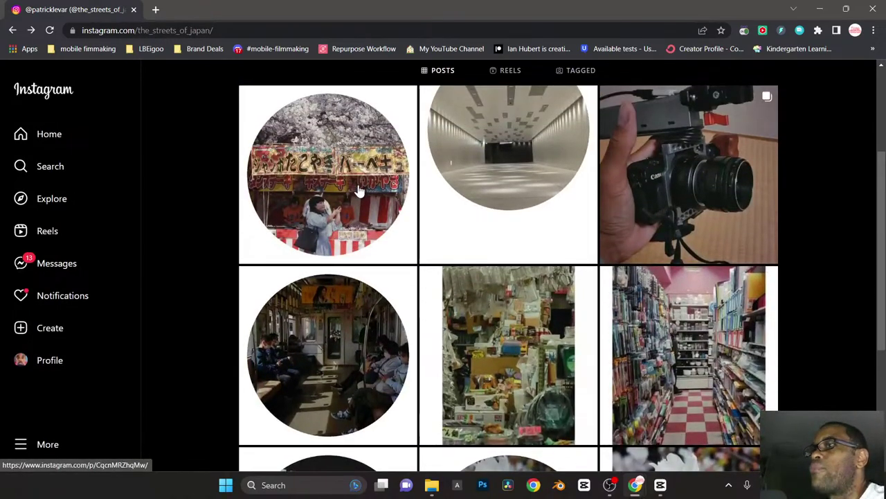
left_click(356, 190)
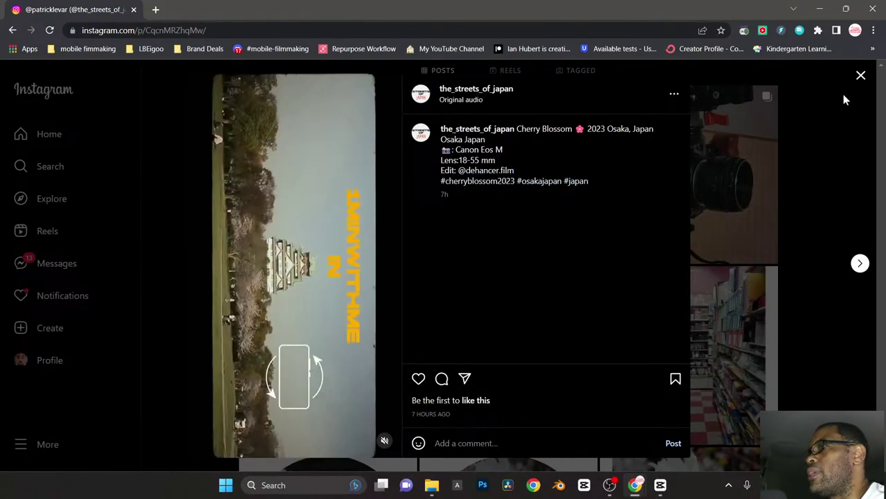
left_click(860, 76)
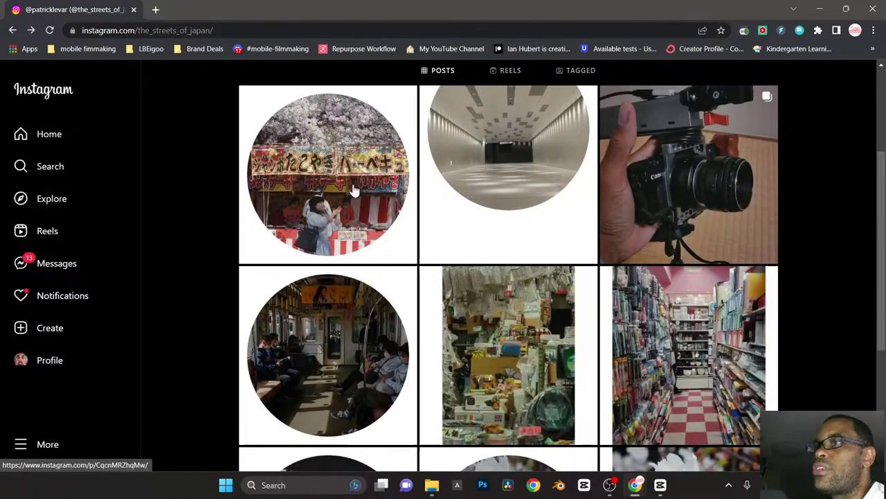
left_click(504, 184)
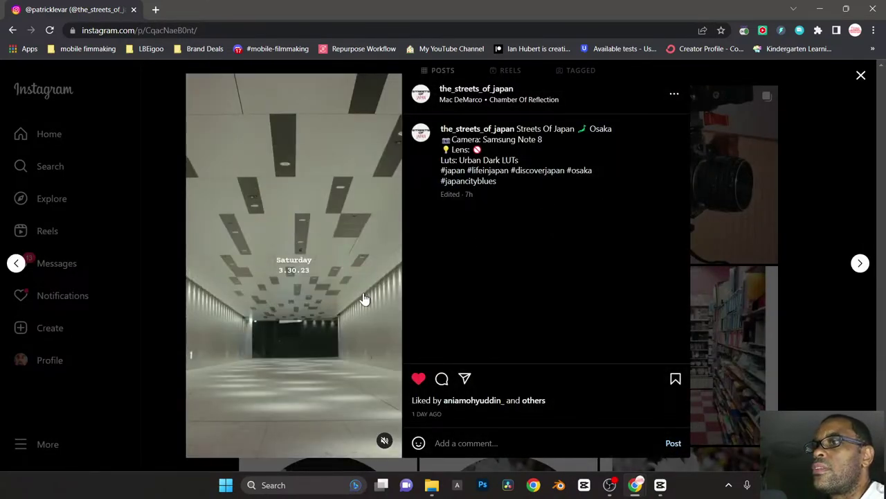
left_click(383, 441)
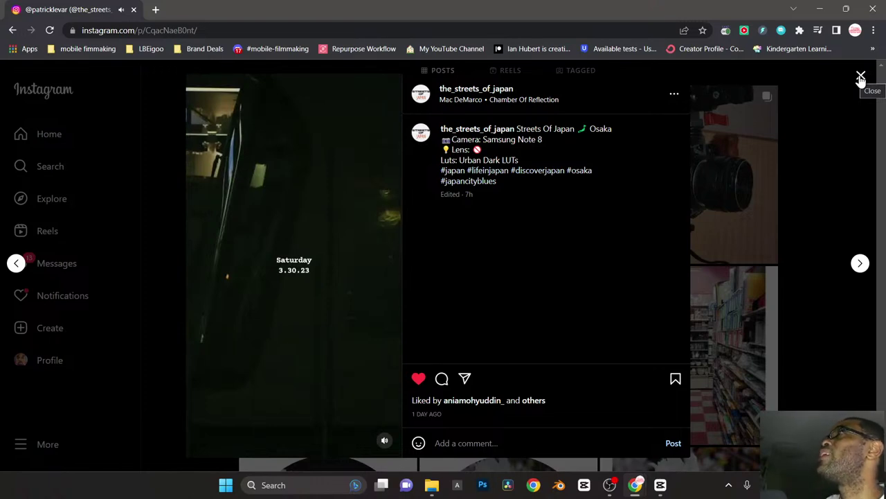
left_click(861, 78)
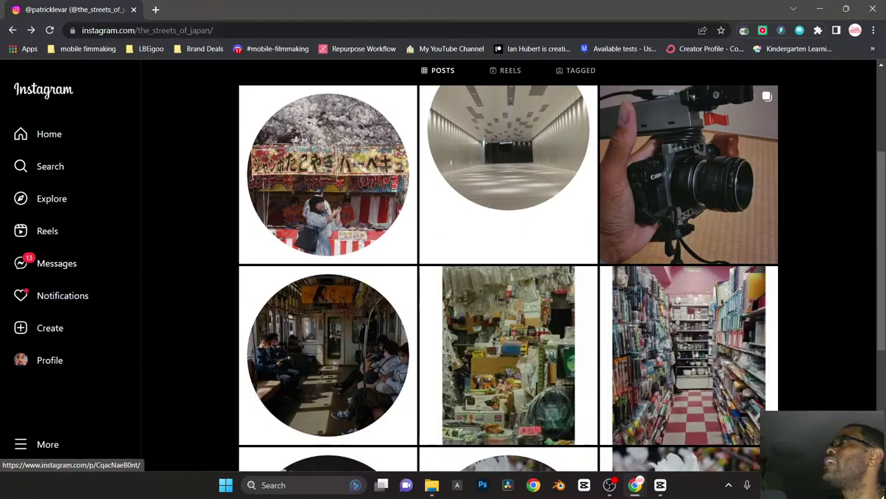
Step: Look over the Instagram profile's posts and header once more, and return to the CapCut project
key("super+d")
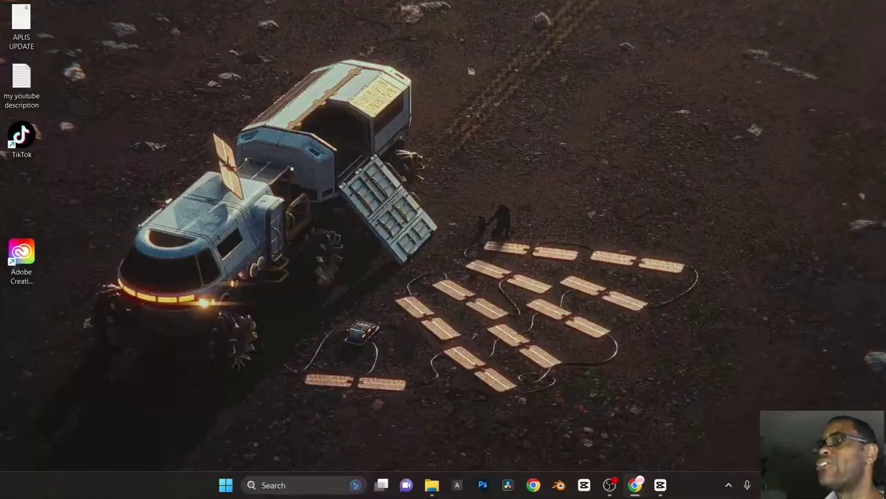
key("super+d")
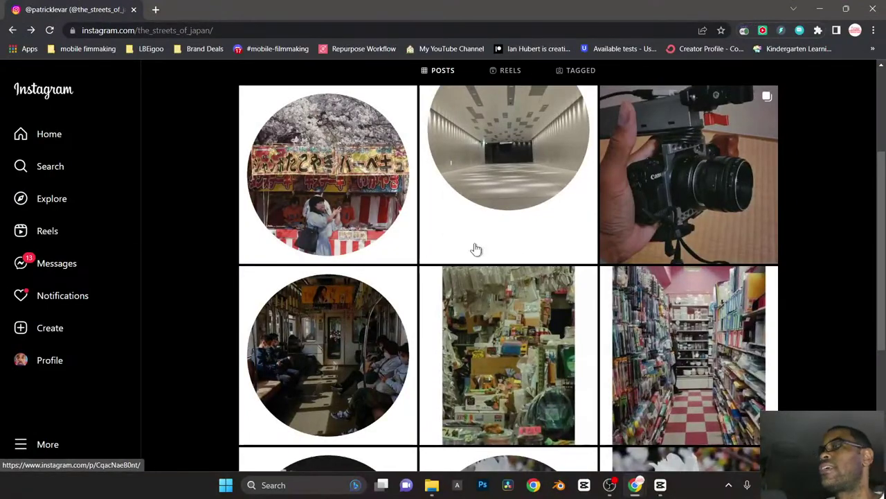
scroll(483, 266, "down", 2)
scroll(483, 270, "up", 3)
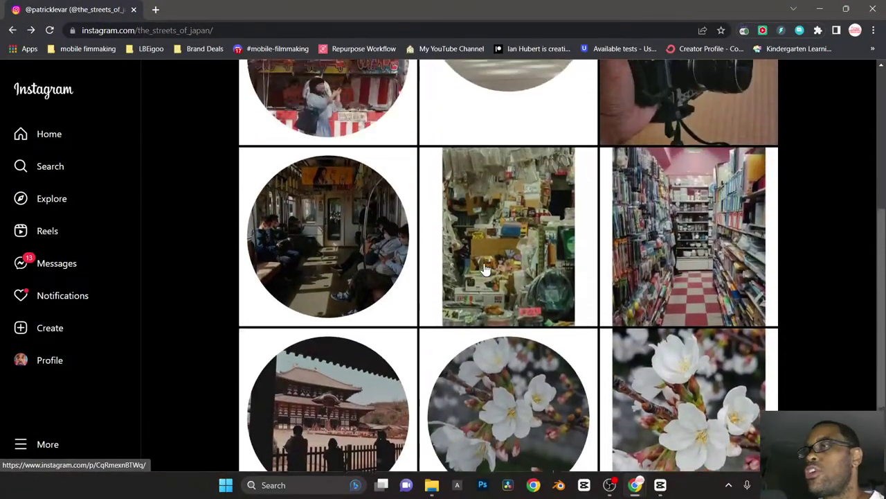
scroll(484, 270, "up", 3)
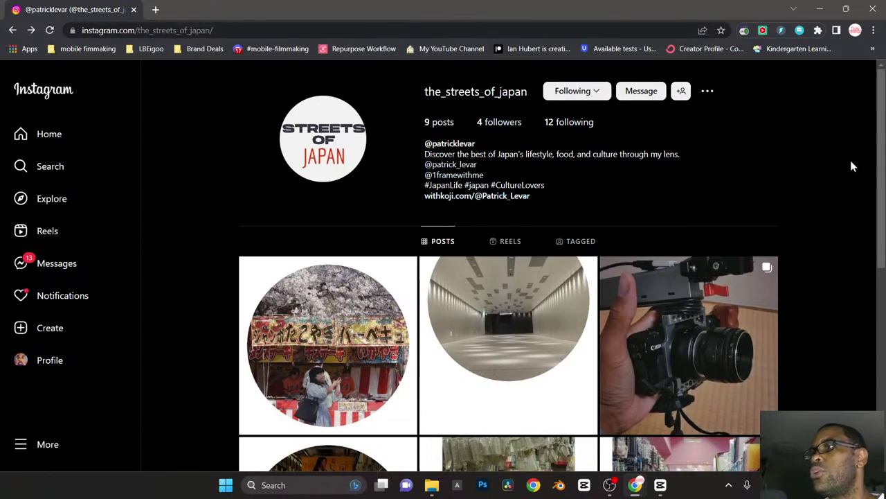
left_click(818, 7)
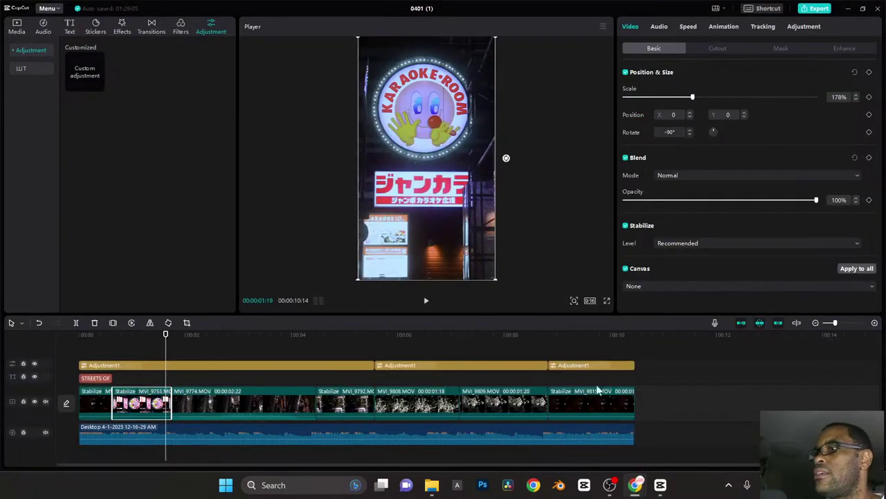
left_click_drag(167, 336, 429, 374)
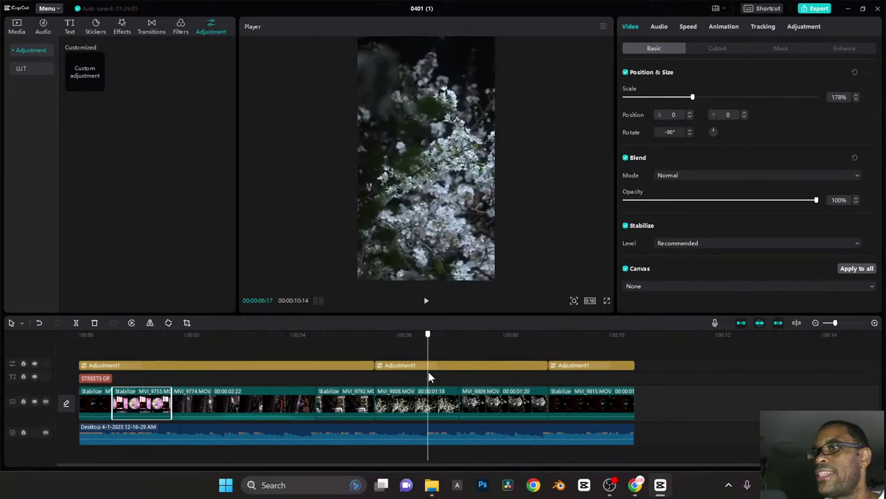
left_click(356, 436)
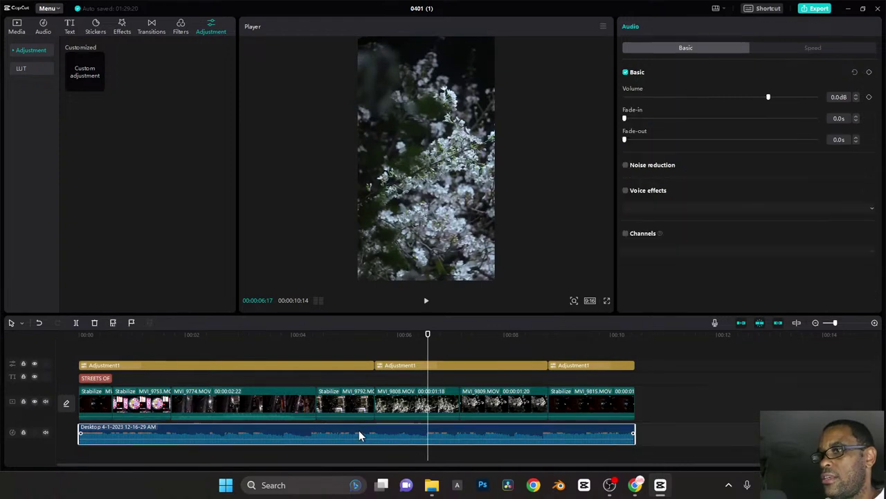
key("Delete")
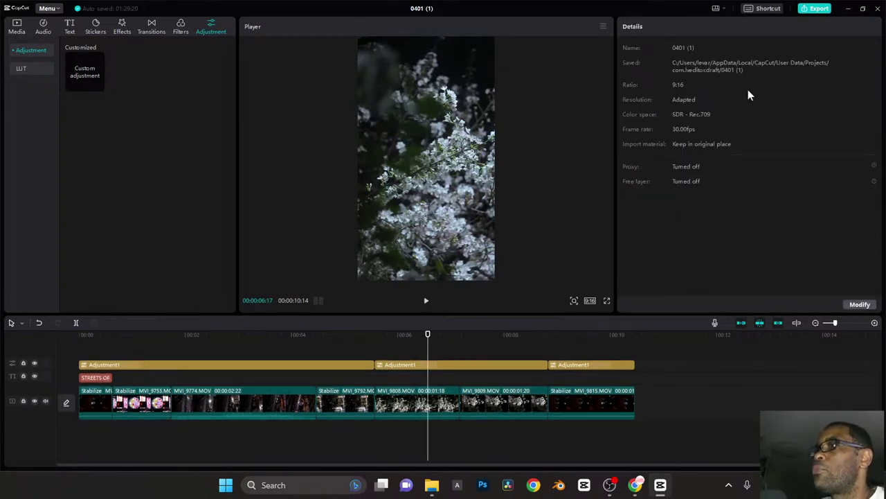
Step: Open the export settings and title the video "NIGTH WALK_V1"
left_click(815, 9)
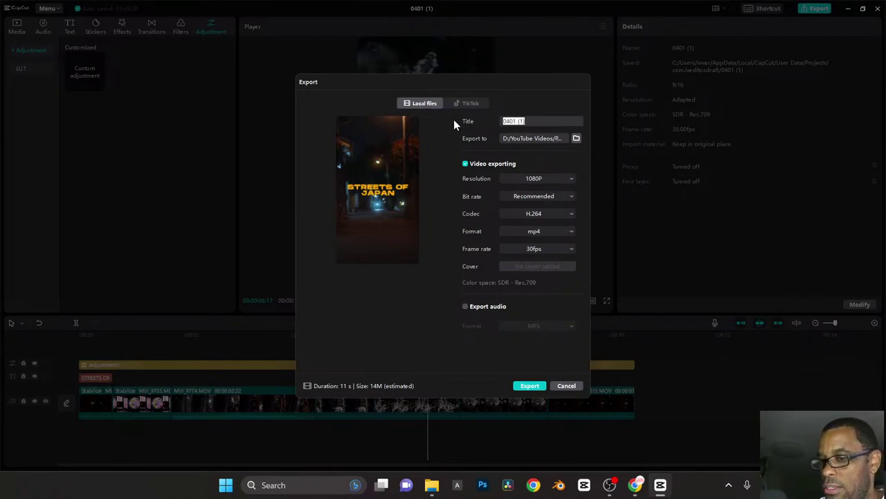
type("NI")
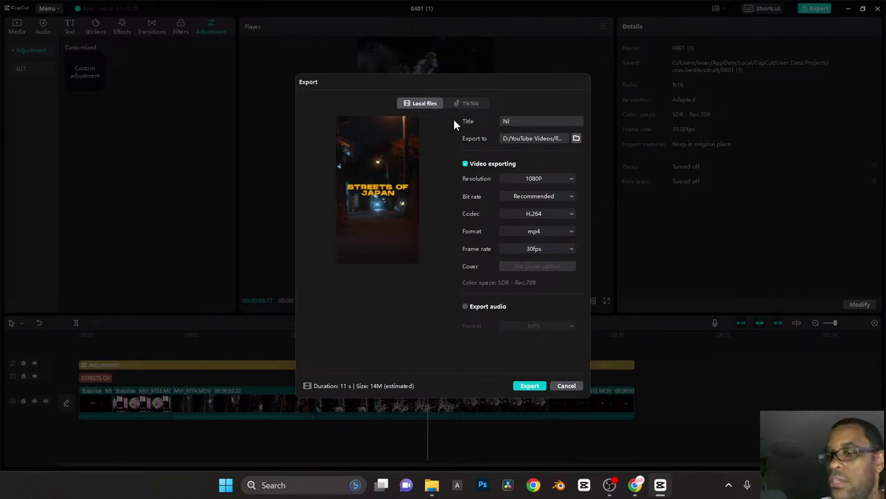
type("GTH WALLK")
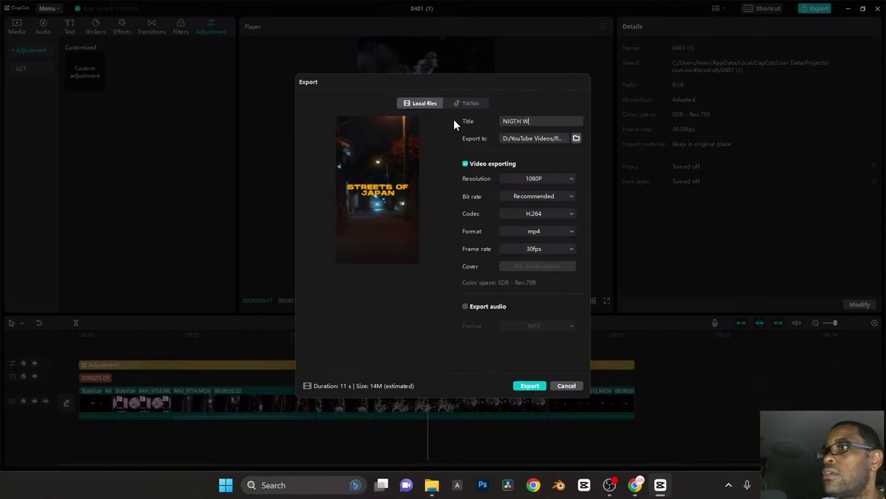
key("BackSpace")
key("BackSpace")
key("BackSpace")
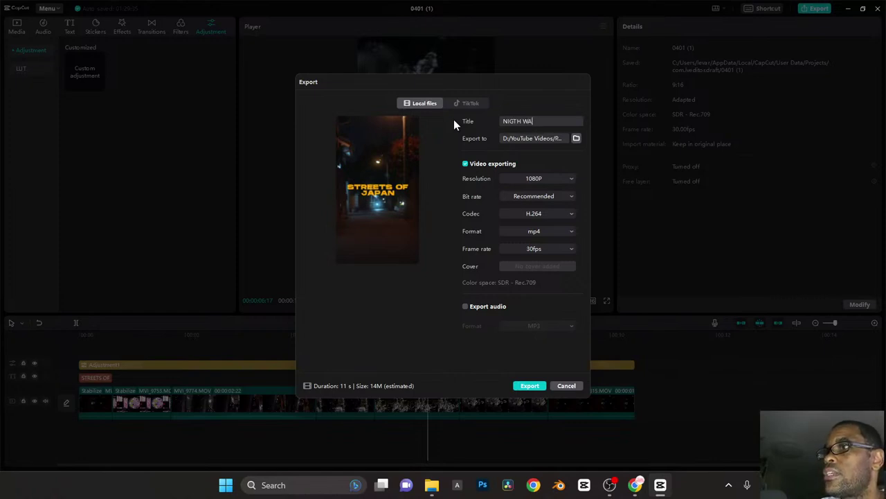
type("LK")
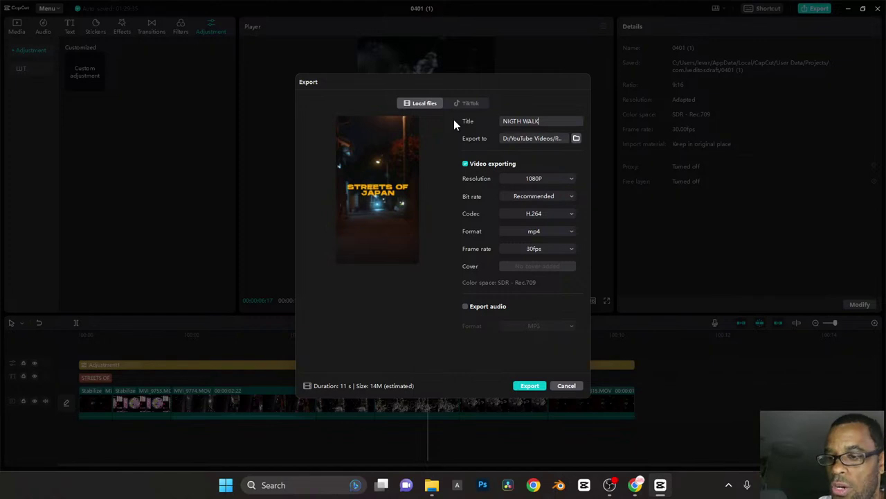
type("v1")
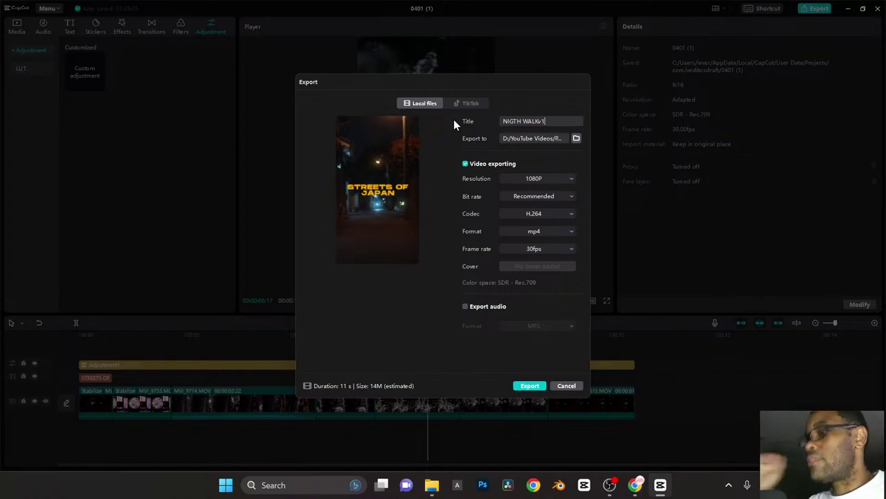
key("BackSpace")
key("BackSpace")
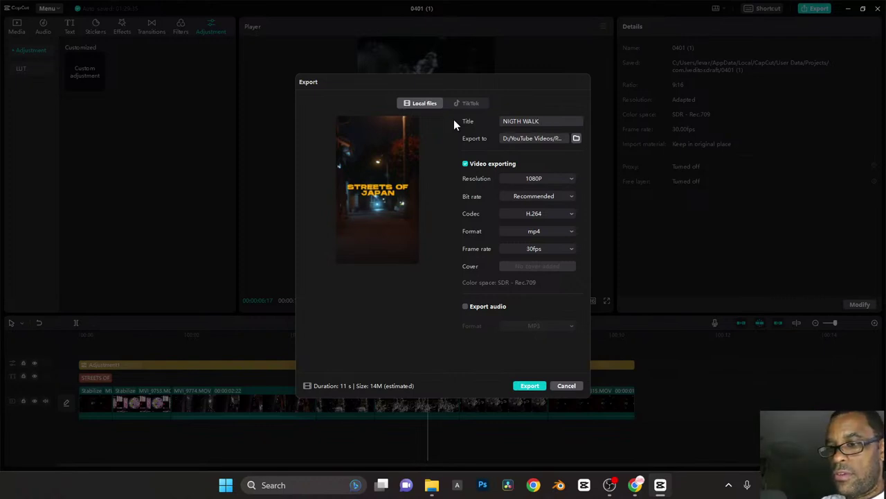
type("V1")
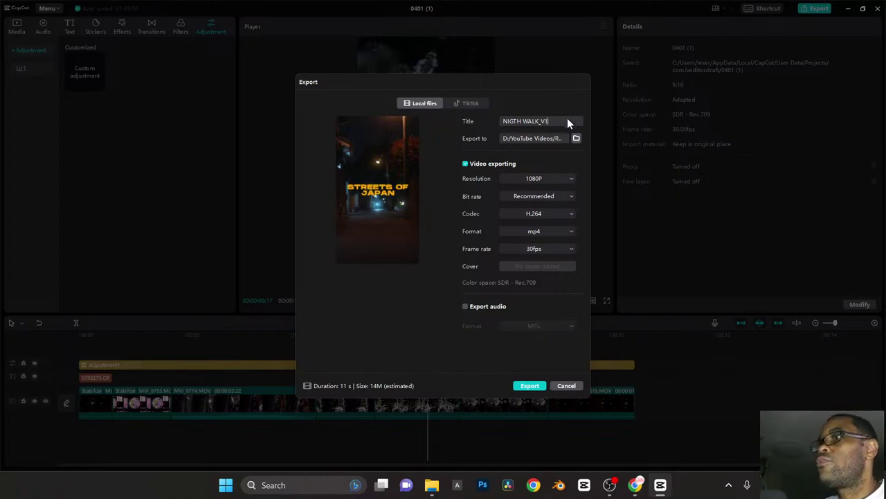
Step: Choose the 4-1-nightwalk folder in D:/REELS as the destination, export the video, and dismiss the completed export dialog
left_click(577, 138)
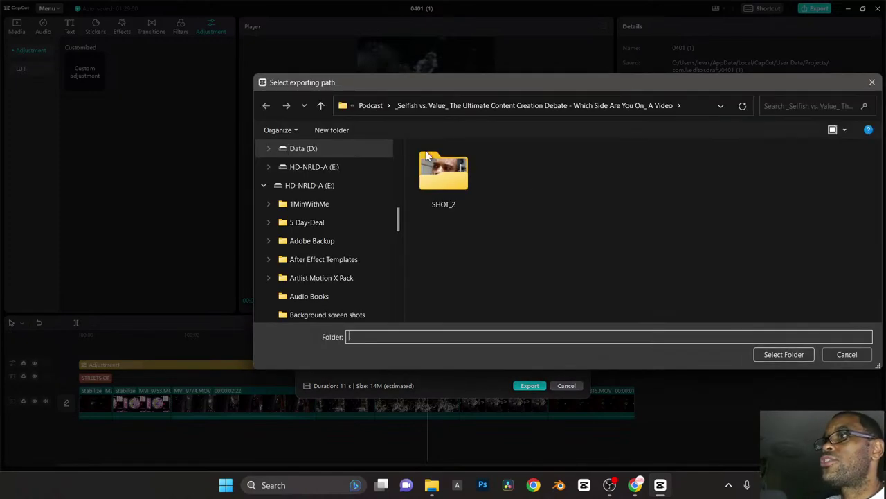
scroll(353, 222, "up", 10)
scroll(319, 228, "up", 3)
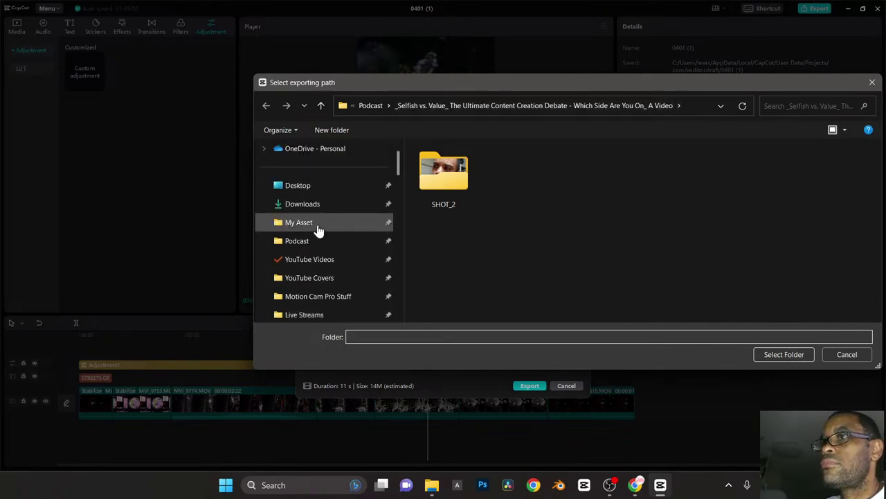
scroll(317, 229, "down", 3)
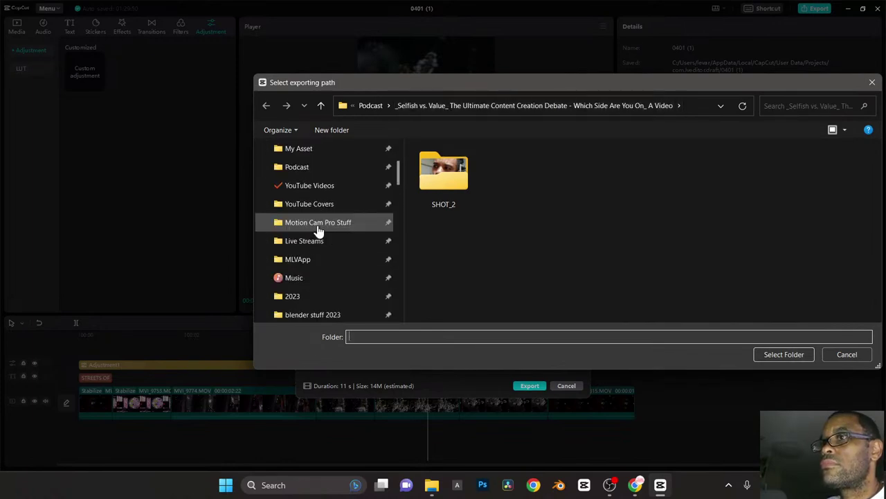
left_click(321, 187)
scroll(315, 263, "down", 1)
scroll(313, 274, "down", 1)
left_click(283, 277)
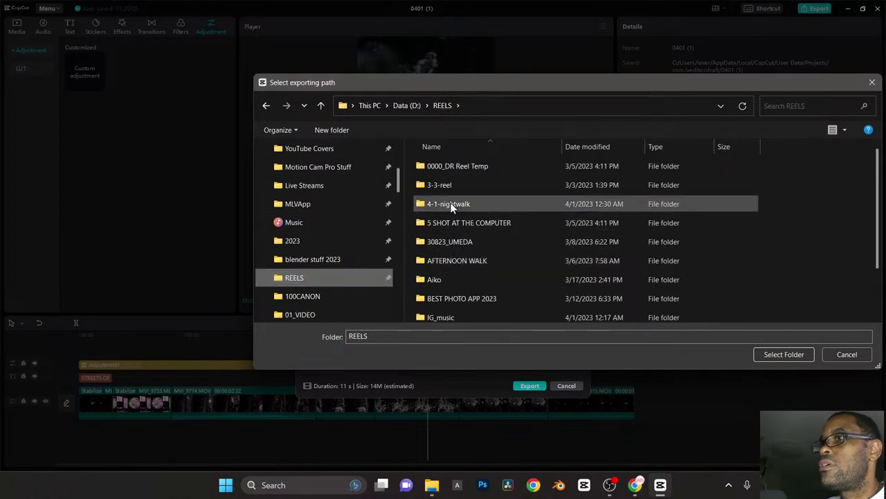
double_click(450, 203)
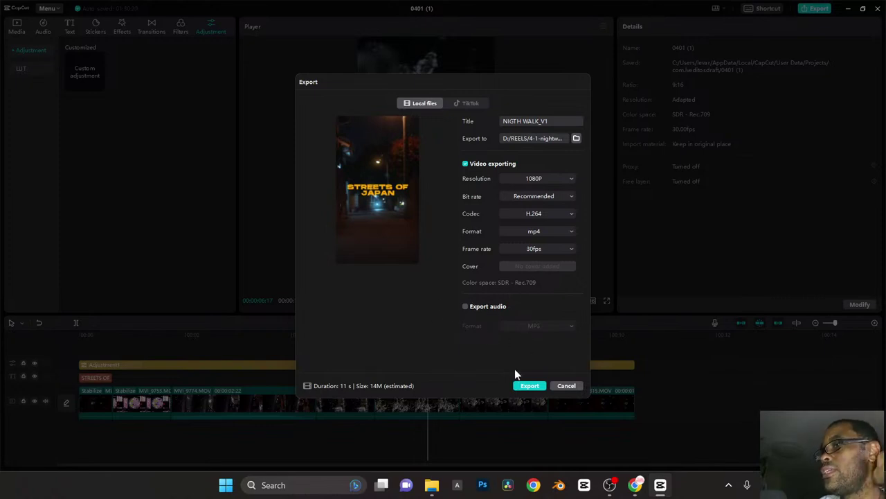
left_click(529, 385)
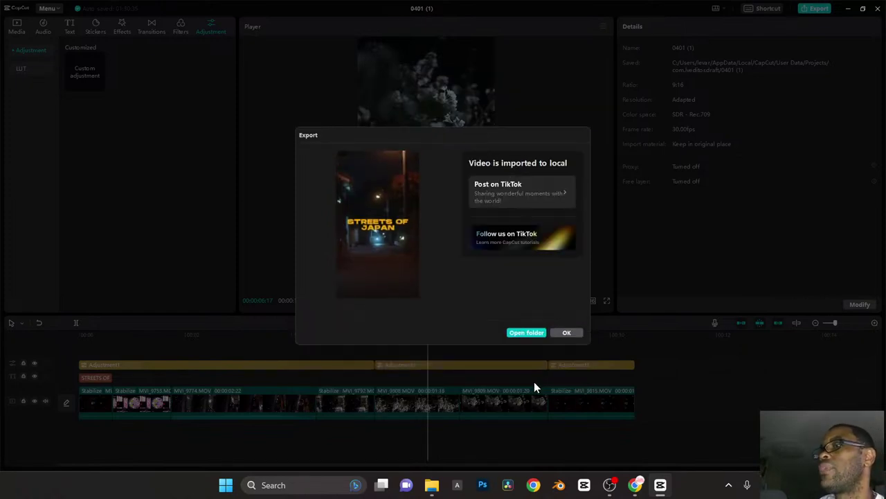
left_click(567, 333)
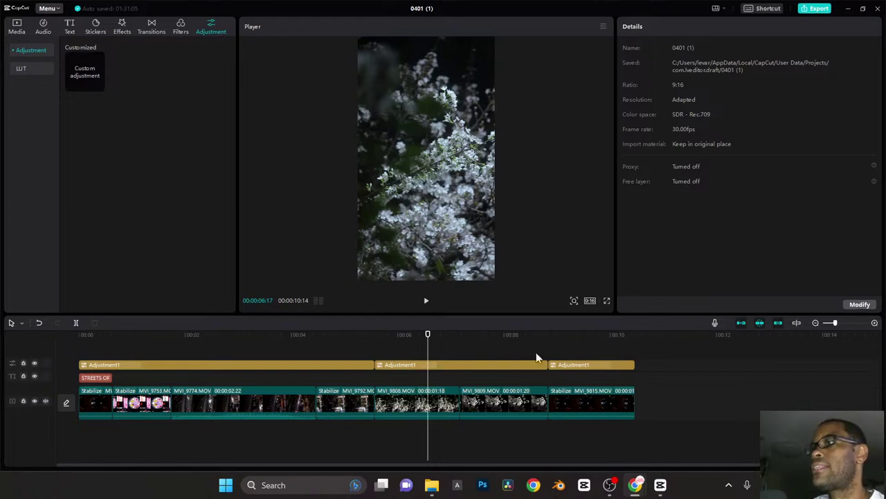
Step: Minimize CapCut, browse to the REELS/4-1-nightwalk folder in File Explorer, and open the photo IMG_9740
mouse_move(659, 484)
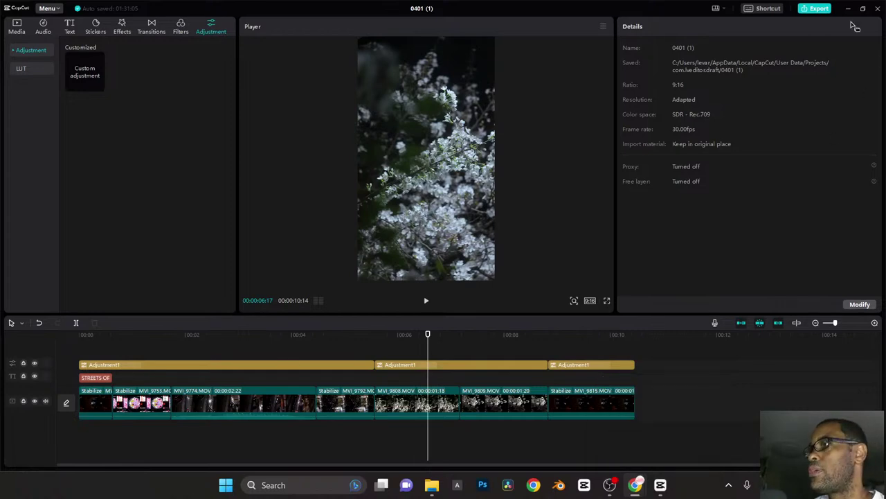
left_click(848, 9)
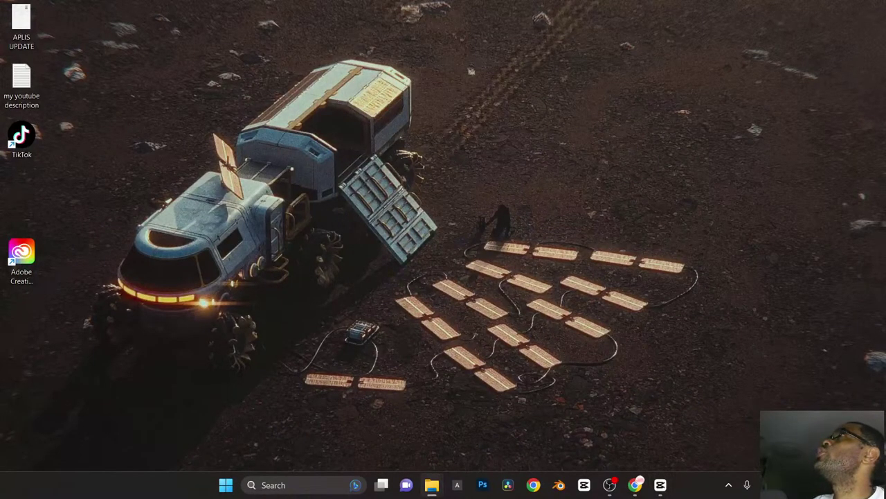
left_click(431, 485)
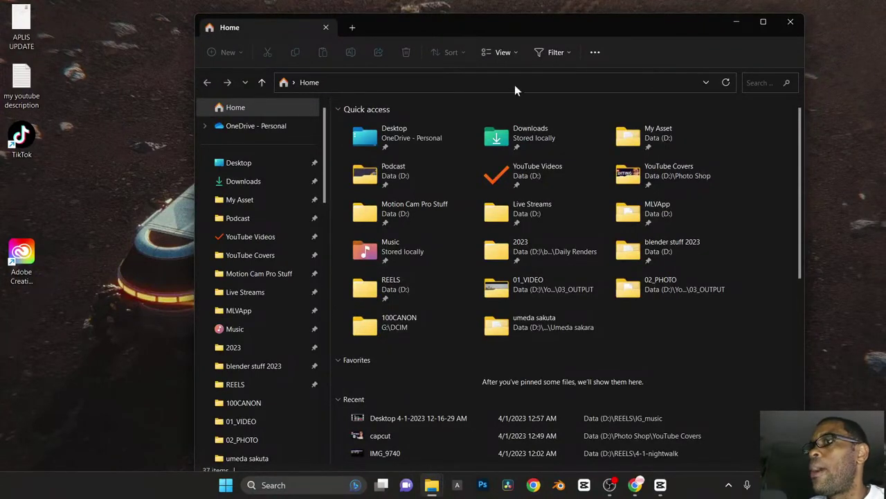
left_click(790, 23)
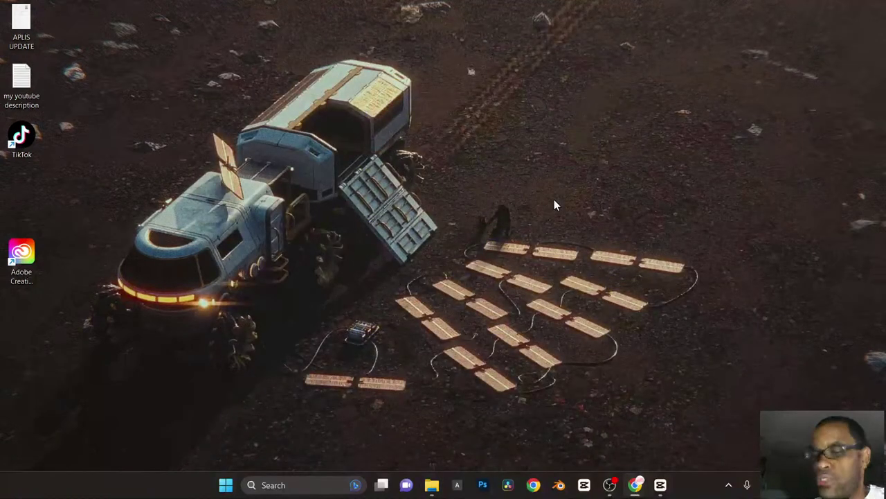
key("super+e")
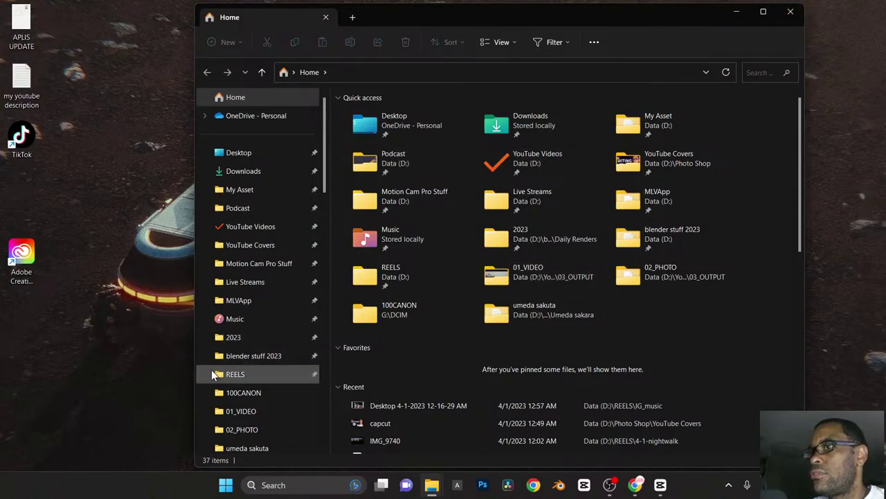
left_click(237, 378)
double_click(397, 150)
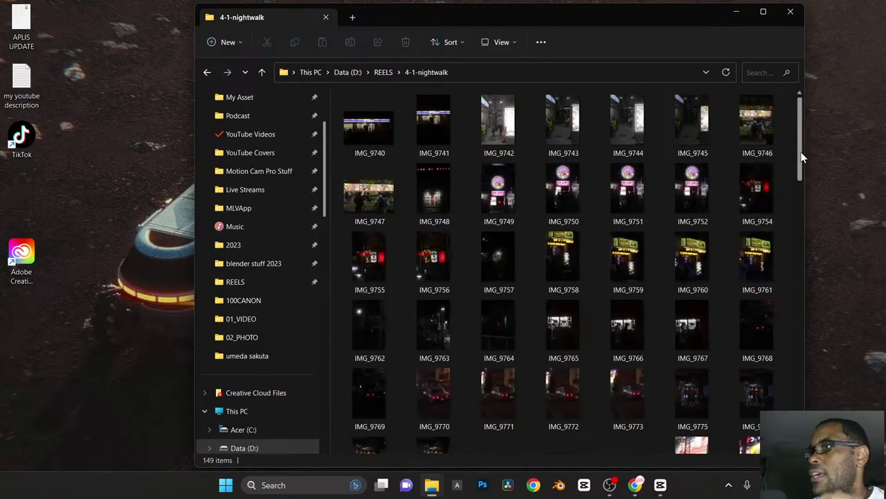
left_click_drag(802, 158, 781, 270)
double_click(434, 305)
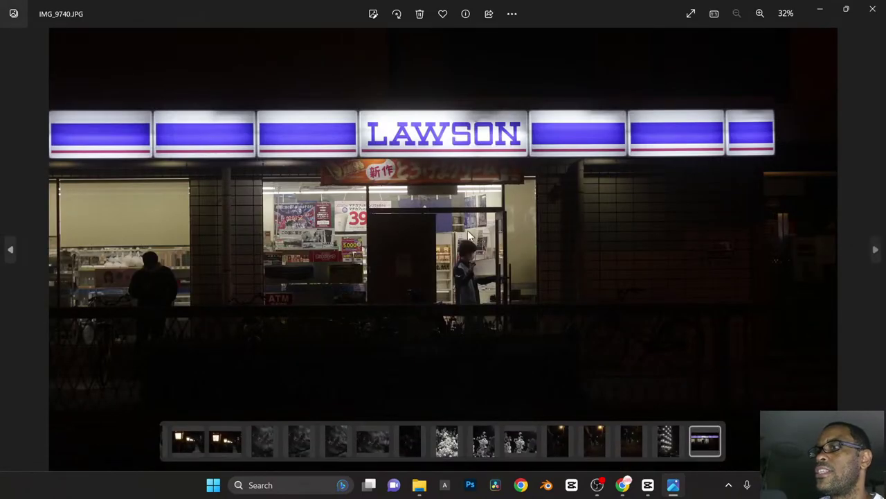
Step: Look through the night photos of the Lawson store, the side street and the food stall, up to IMG_9748
key("Right")
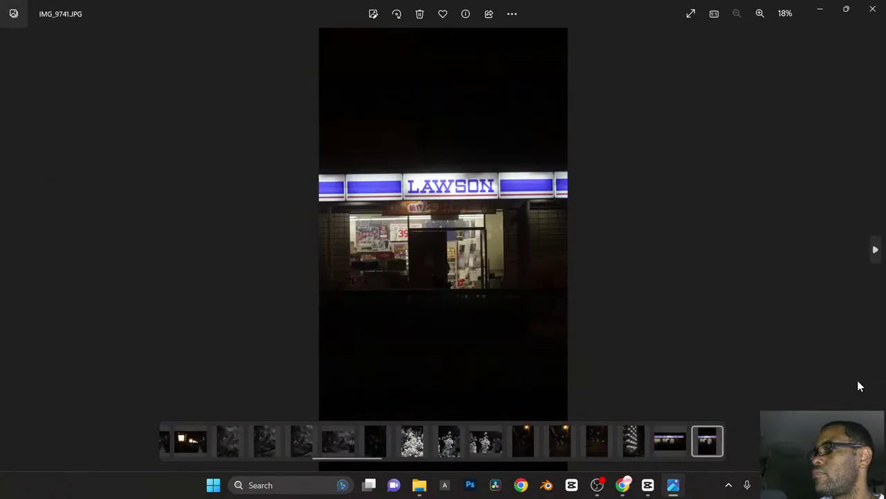
left_click(10, 249)
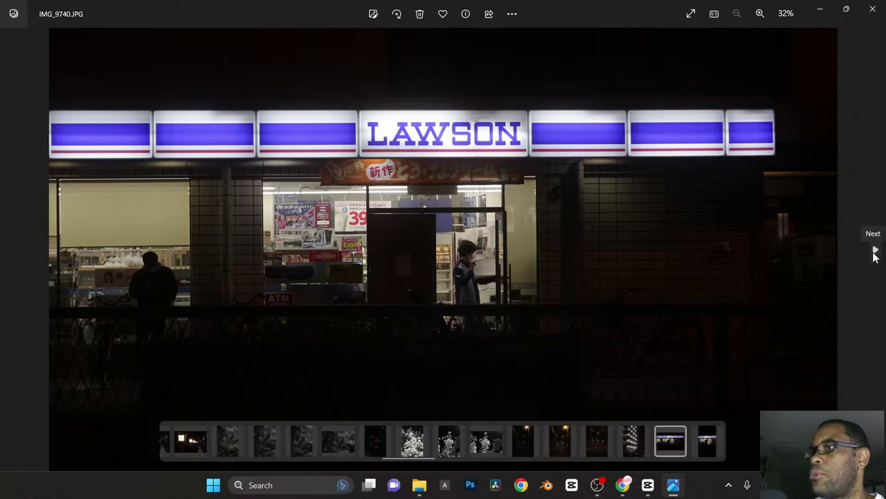
left_click(874, 251)
left_click(875, 251)
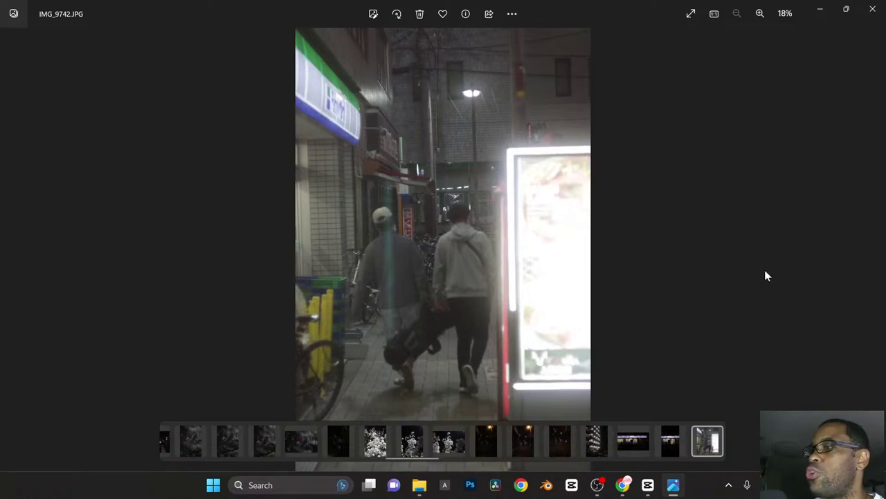
left_click(873, 248)
left_click(875, 250)
left_click(874, 250)
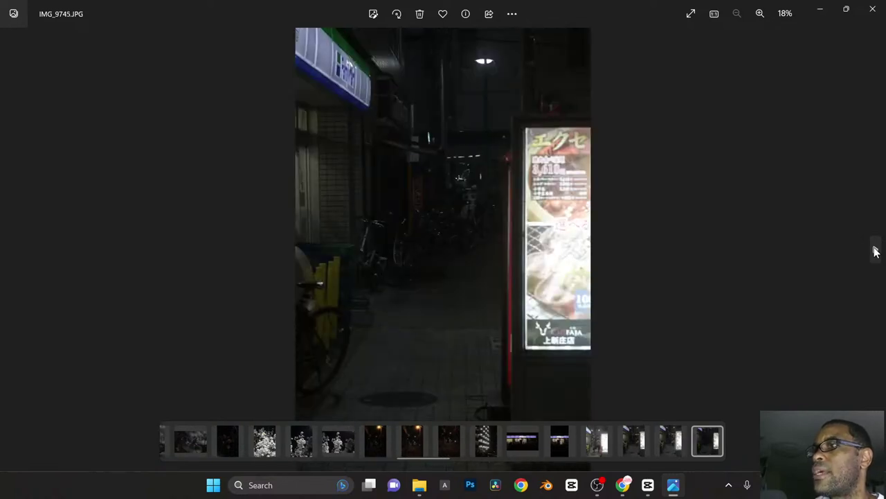
left_click(875, 250)
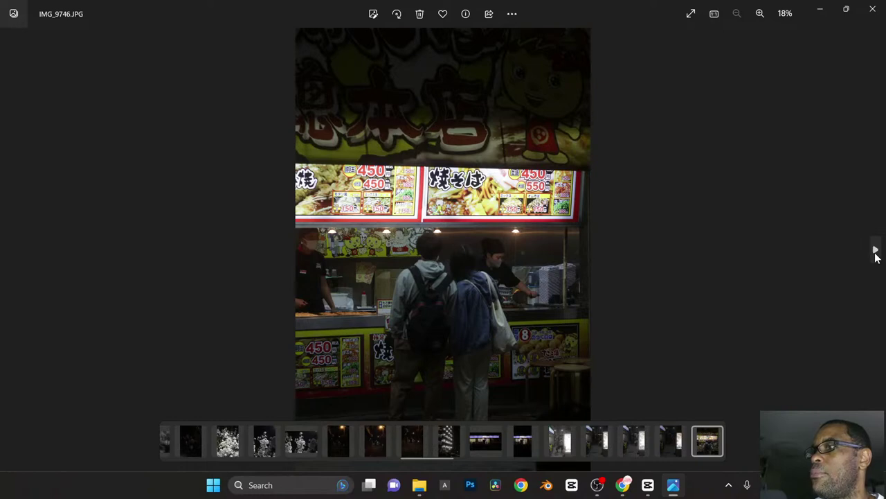
left_click(875, 252)
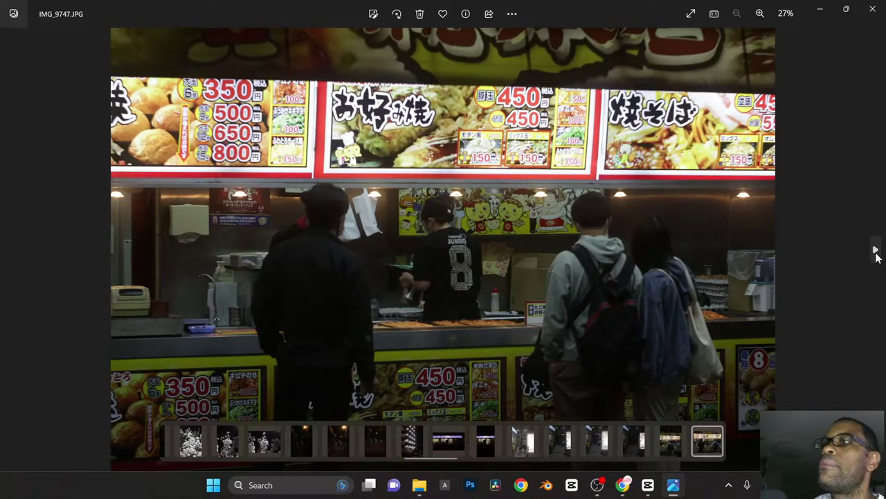
left_click(875, 252)
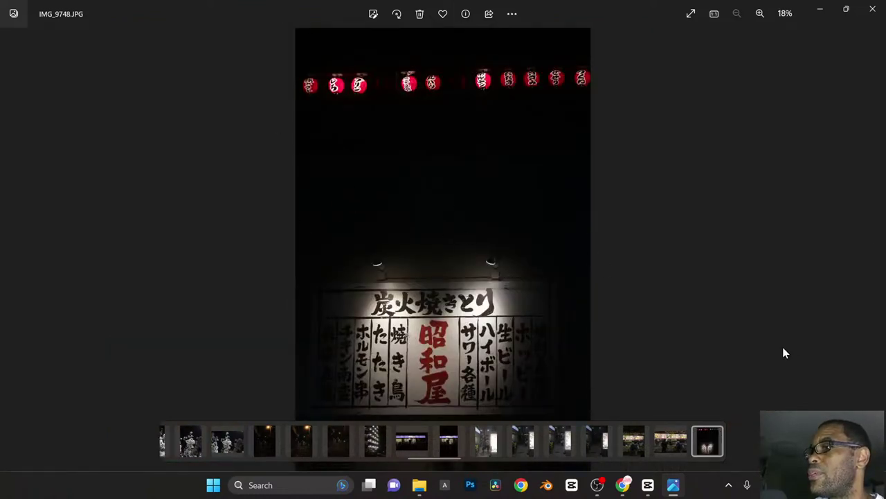
Step: Continue through the karaoke sign and lantern photos, from IMG_9749 to IMG_9758
left_click(875, 252)
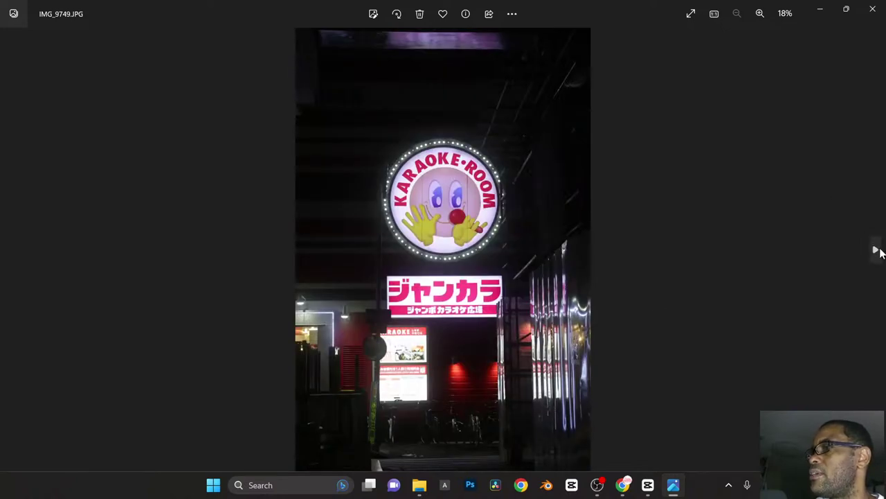
left_click(876, 250)
left_click(876, 250)
left_click(876, 250)
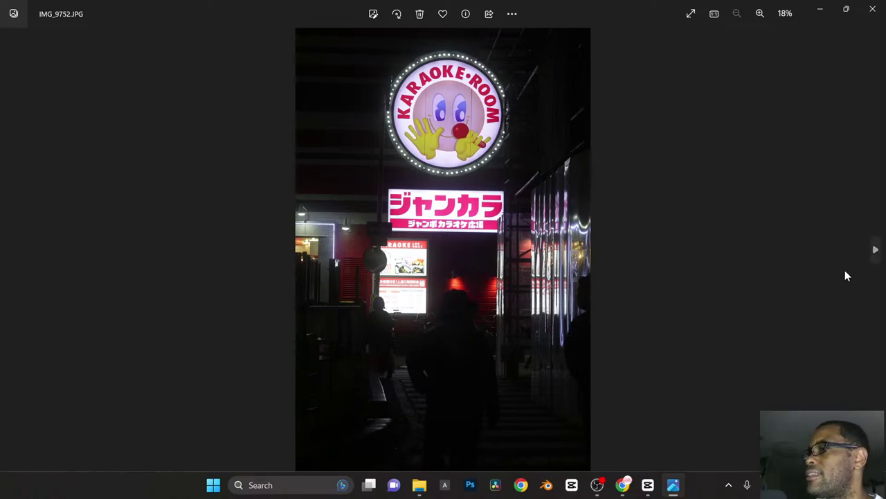
left_click(875, 252)
left_click(875, 252)
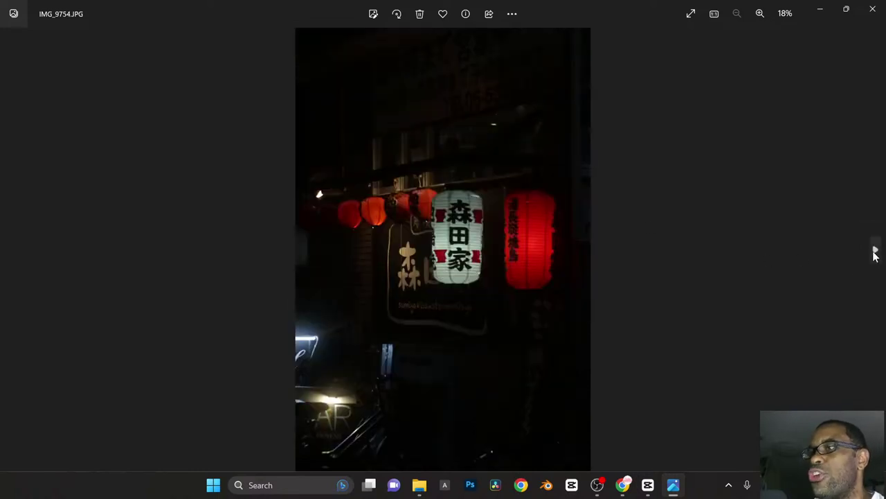
left_click(875, 253)
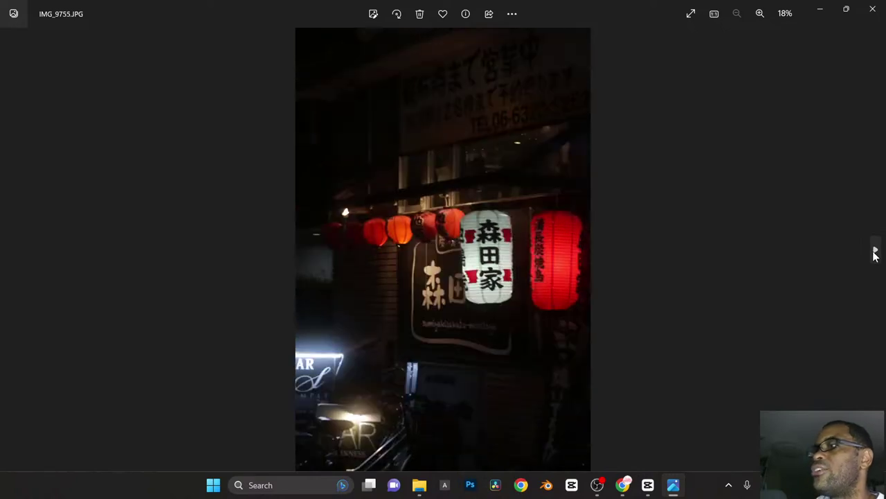
left_click(875, 252)
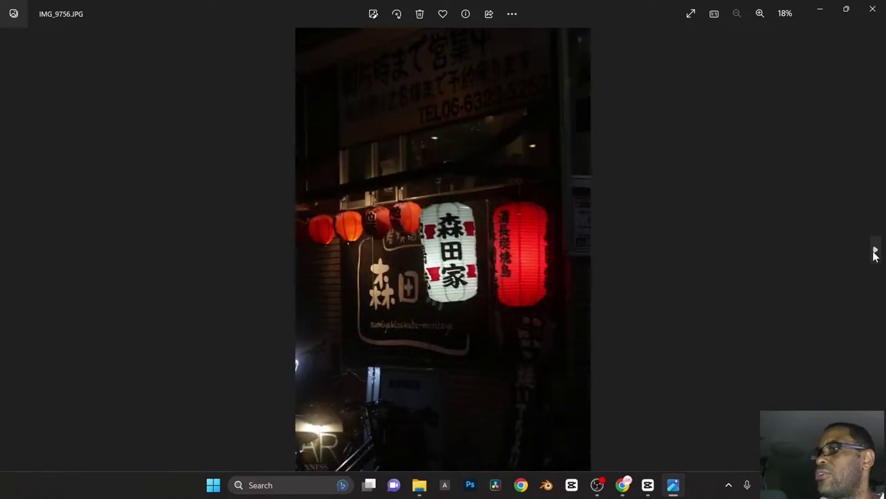
left_click(875, 252)
left_click(875, 252)
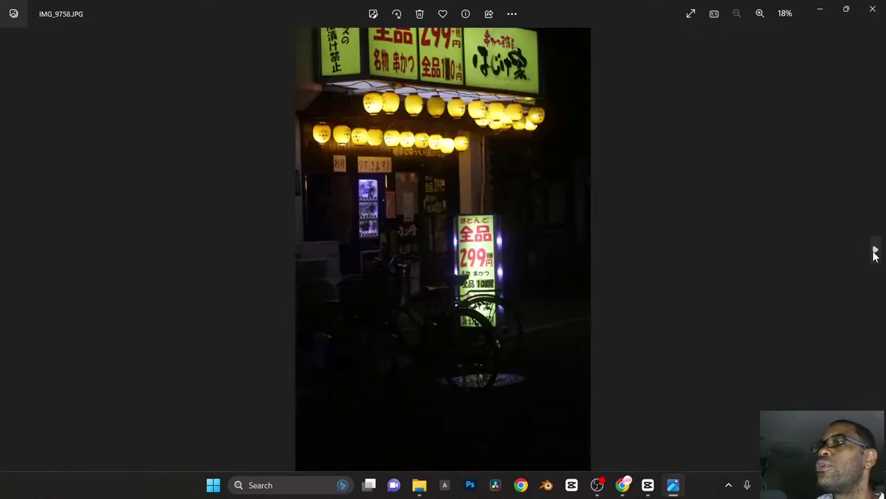
Step: Look through the night photos of the lantern-lit restaurant, the road workers and the shop doorway, up to IMG_9767
left_click(875, 252)
left_click(875, 252)
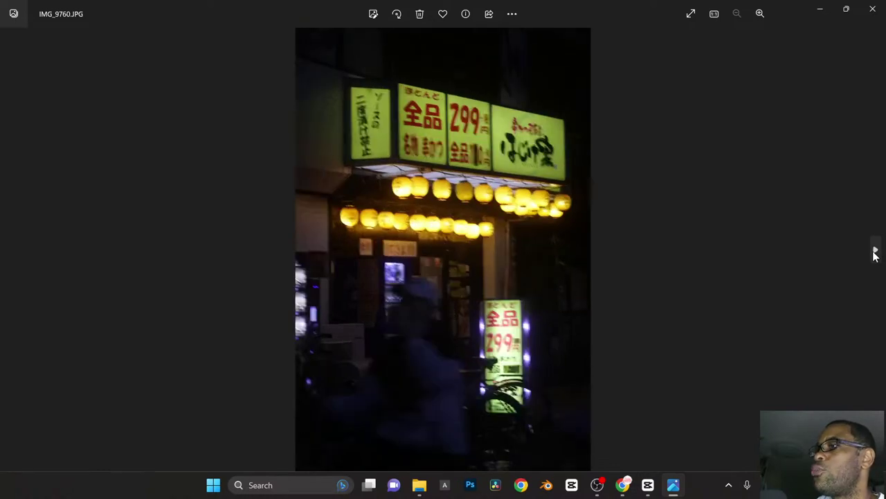
left_click(875, 252)
left_click(875, 252)
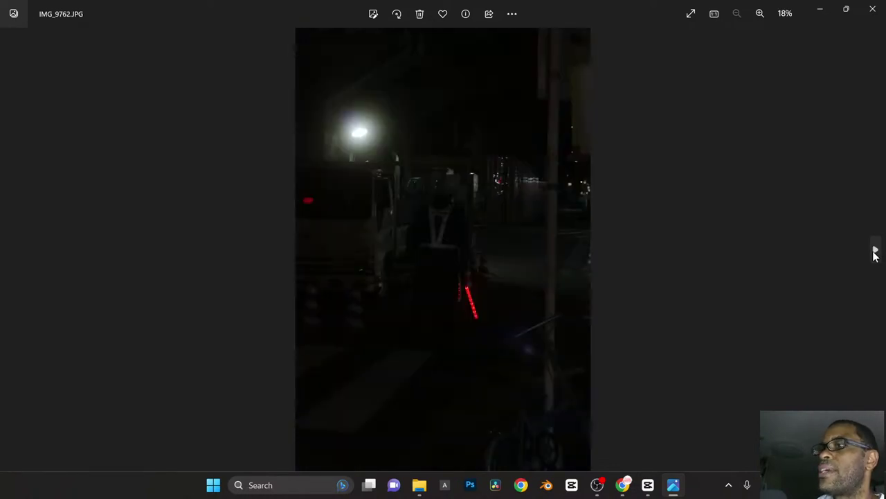
left_click(875, 252)
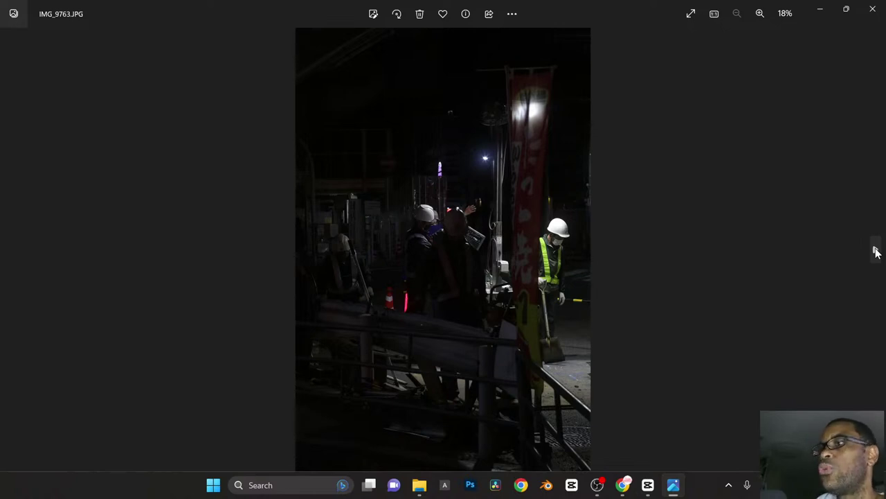
left_click(876, 252)
left_click(875, 251)
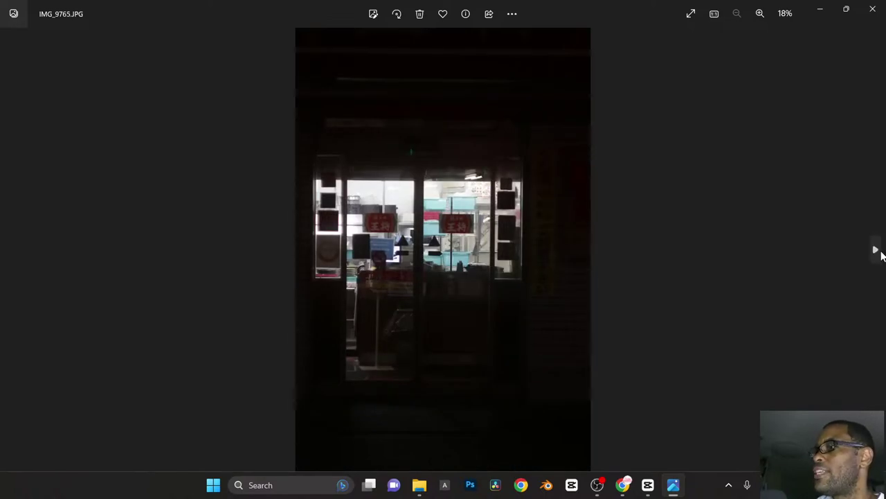
left_click(876, 251)
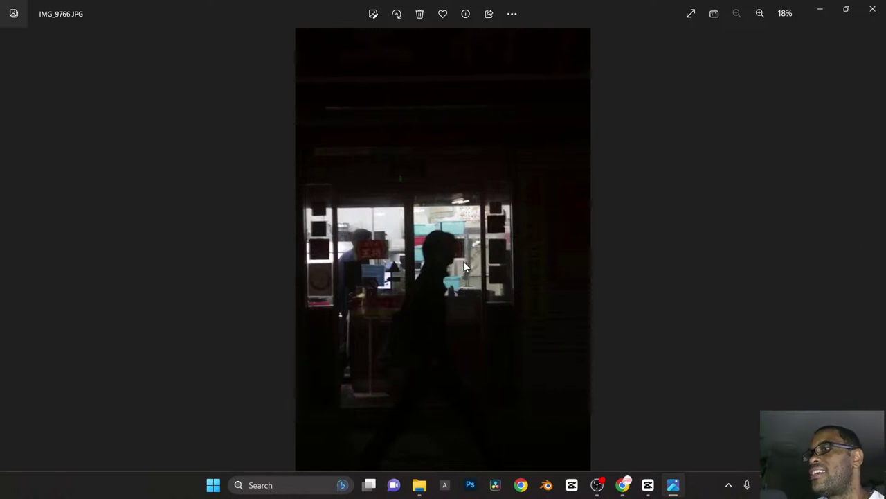
left_click(876, 252)
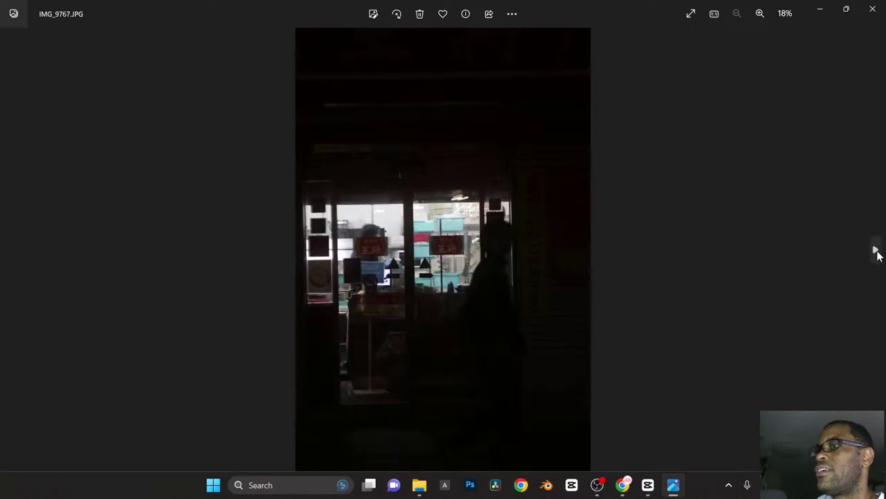
Step: View the photos of the vintage car at the crossing, from IMG_9768 to IMG_9772
left_click(876, 251)
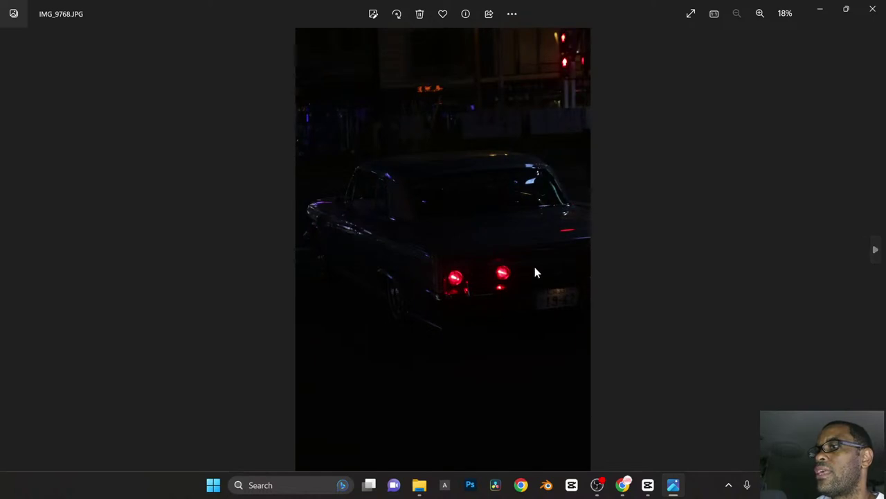
left_click(876, 253)
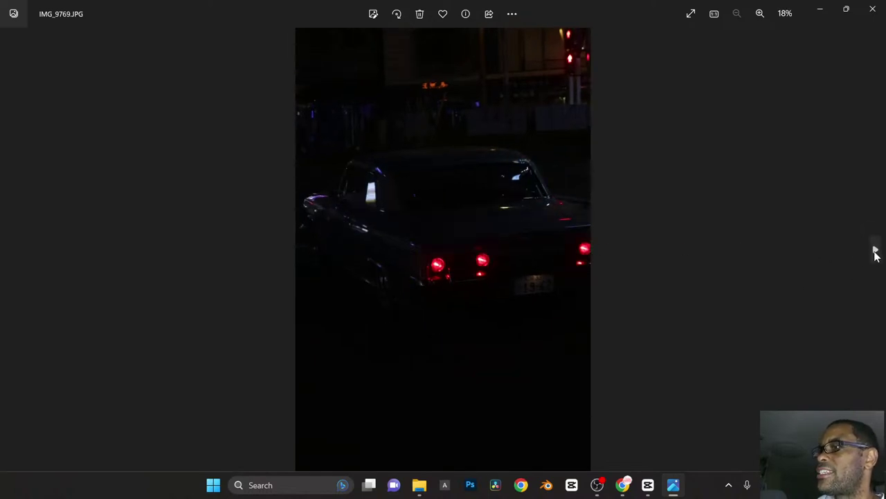
left_click(875, 251)
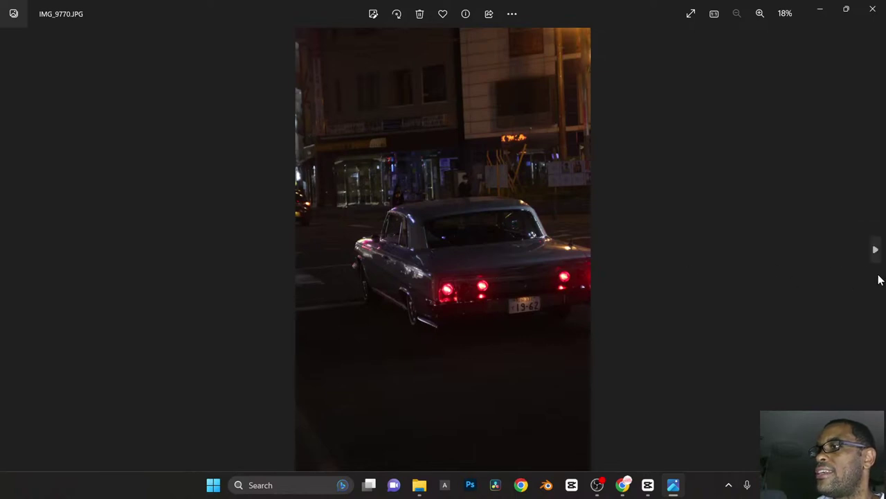
left_click(876, 253)
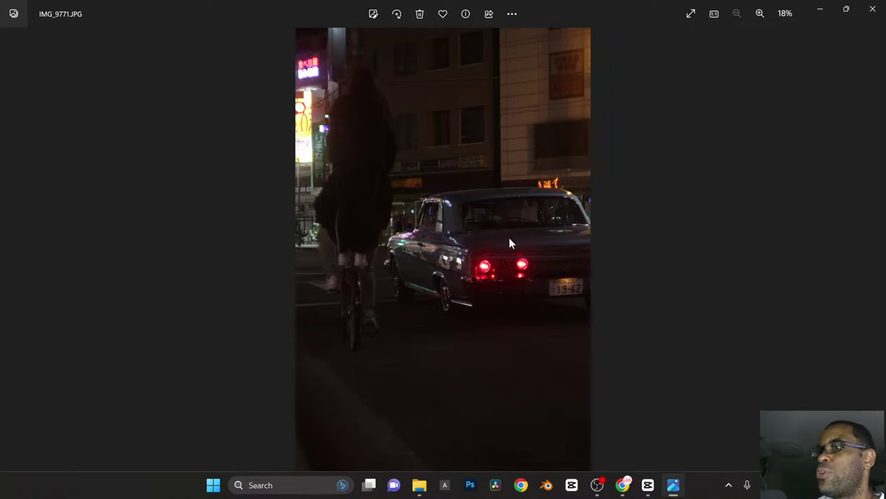
left_click(876, 258)
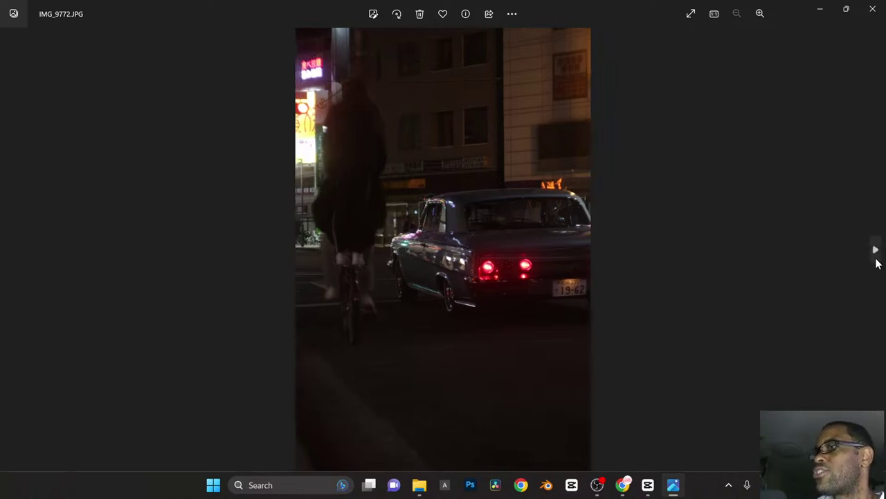
Step: Continue through the photos of pedestrians passing the glass doors with neon reflections, up to IMG_9781
left_click(876, 257)
left_click(876, 258)
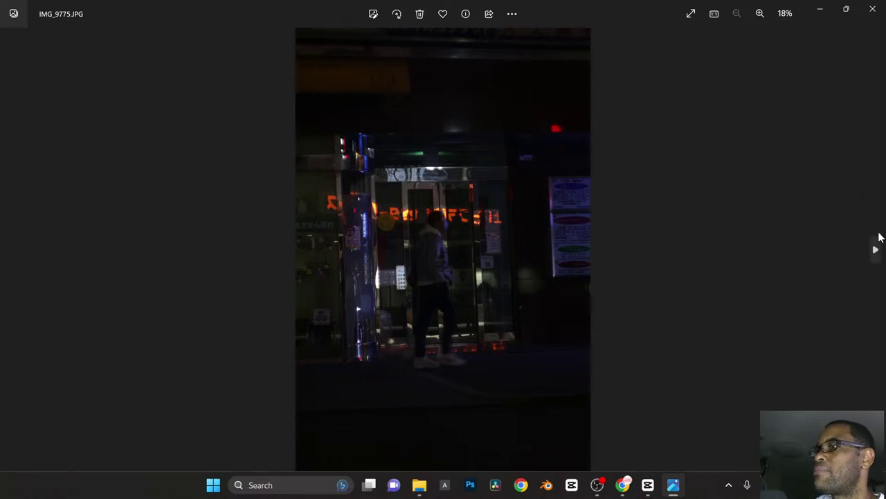
left_click(878, 249)
left_click(878, 250)
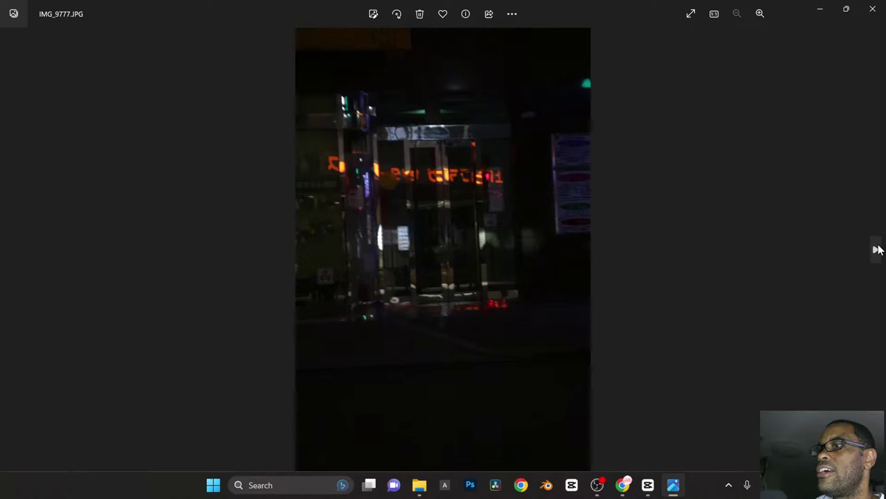
left_click(878, 249)
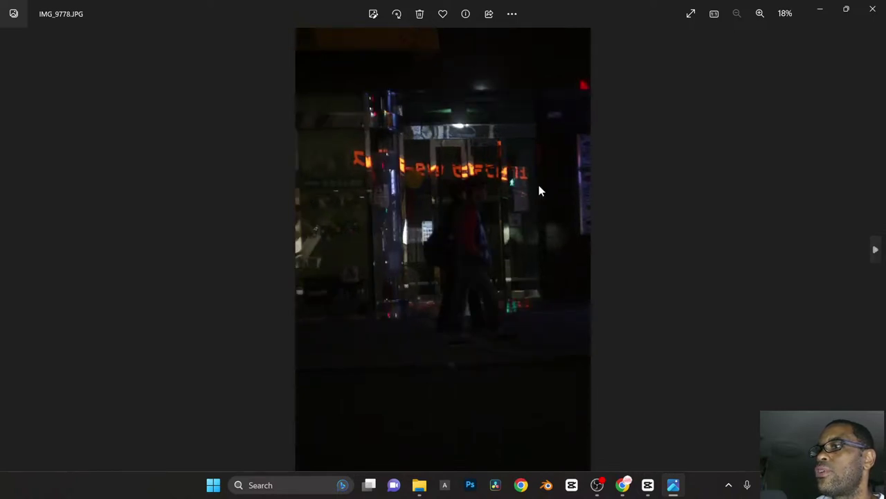
left_click(875, 251)
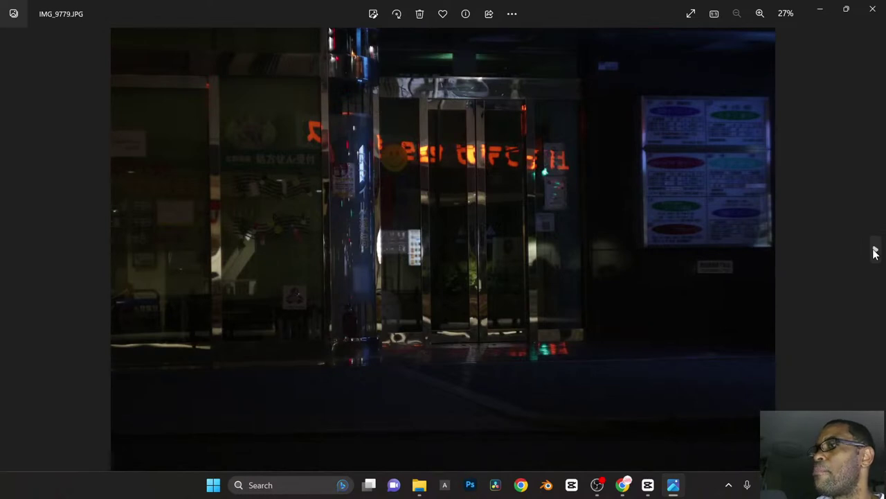
left_click(875, 250)
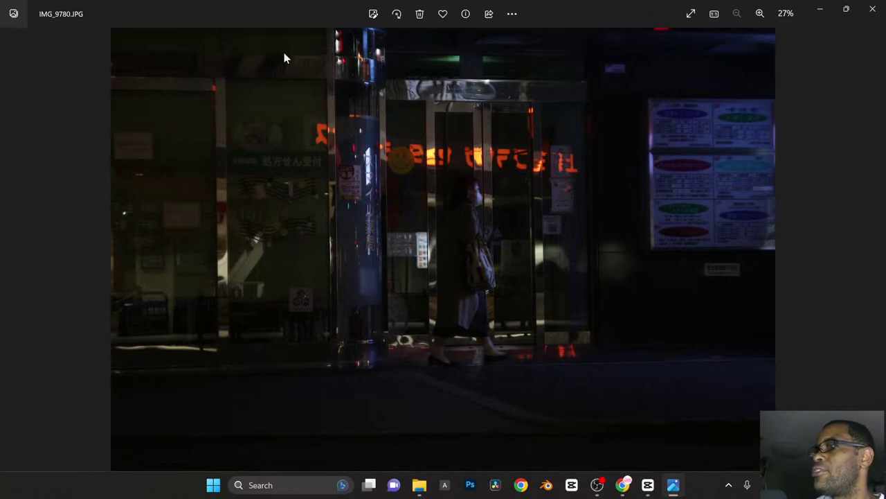
left_click(876, 248)
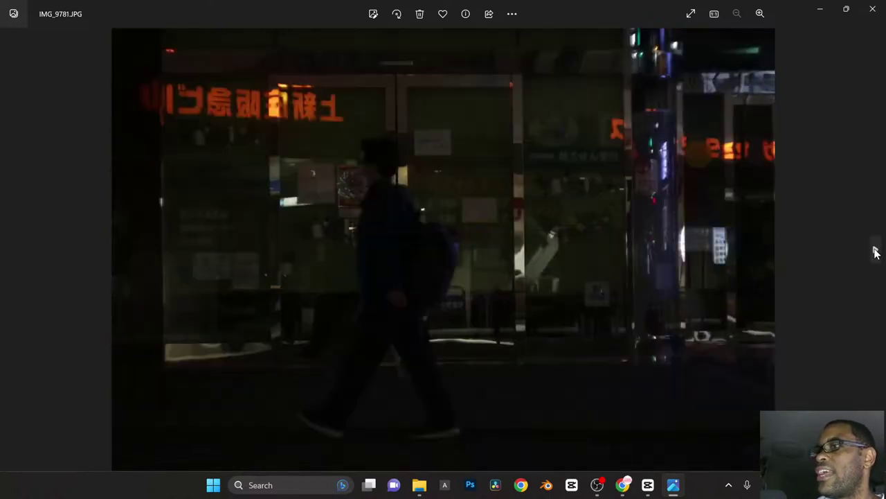
Step: Browse the photos of the Torikizoku sign, the hanging plaza sign and the parked bicycles, up to IMG_9790
left_click(876, 250)
left_click(876, 252)
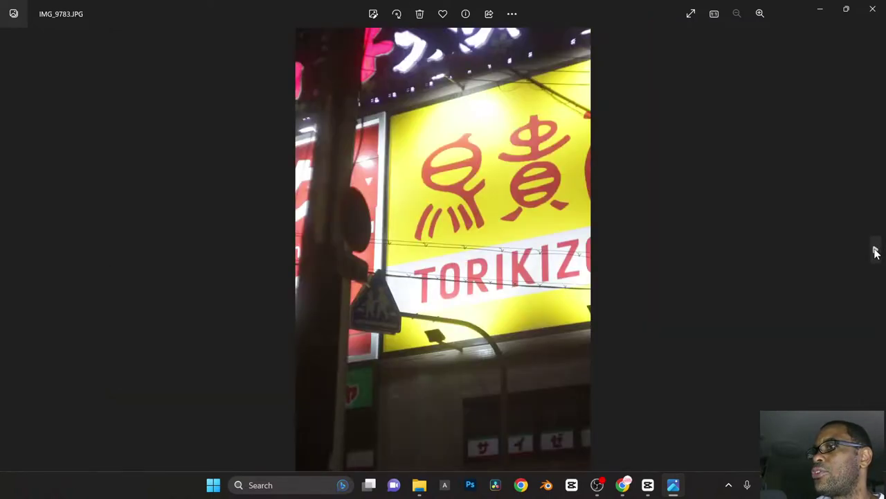
left_click(876, 252)
left_click(876, 251)
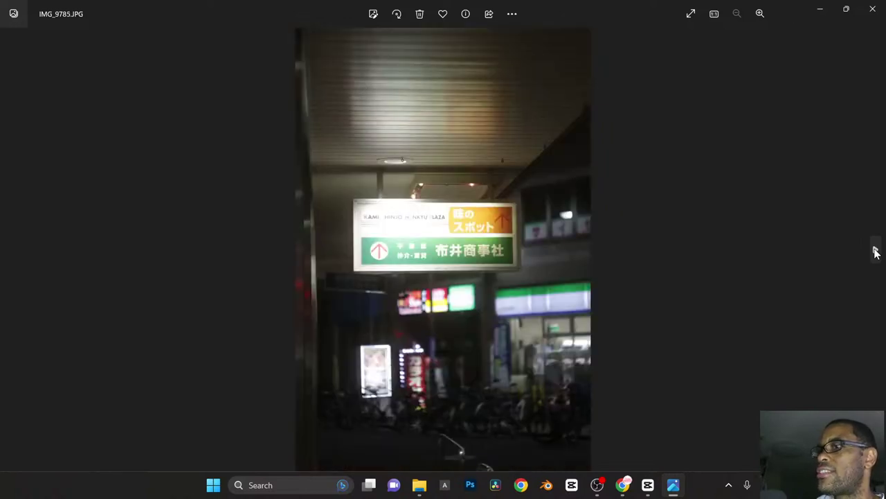
left_click(875, 251)
left_click(875, 252)
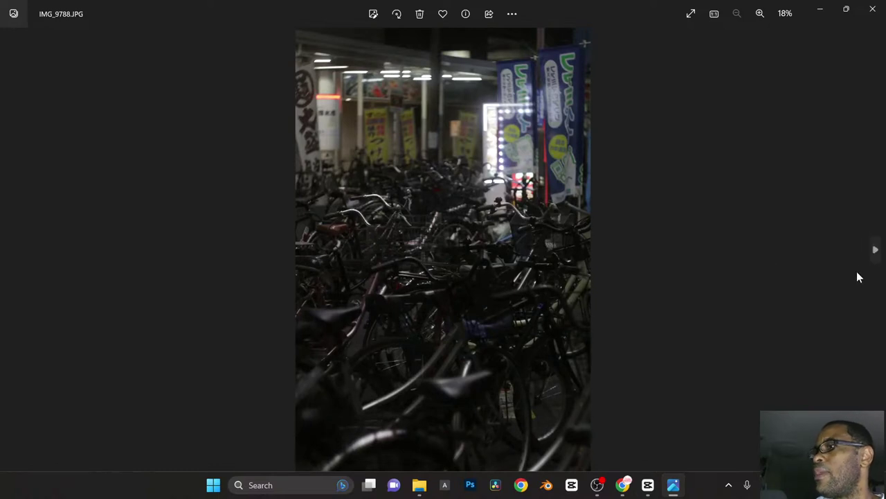
left_click(875, 251)
left_click(874, 252)
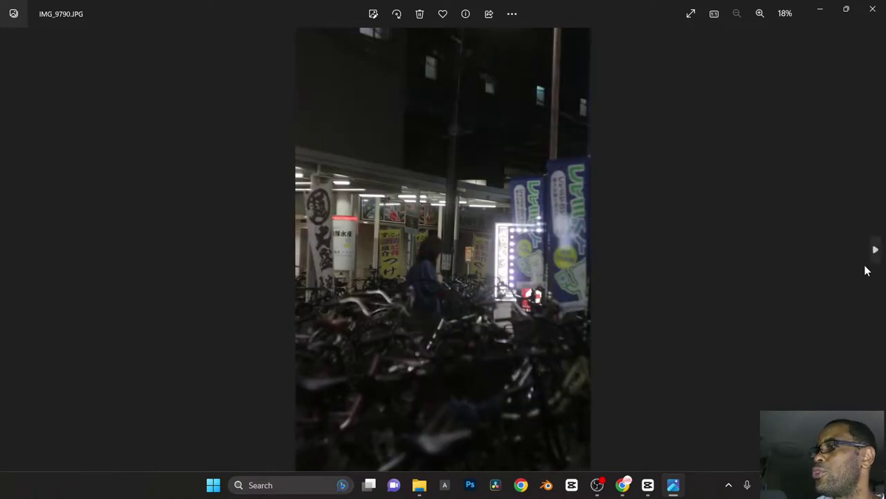
Step: Look through the photos of the red building and the row of lit lanterns along the stone fence, up to IMG_9801
left_click(875, 253)
left_click(875, 253)
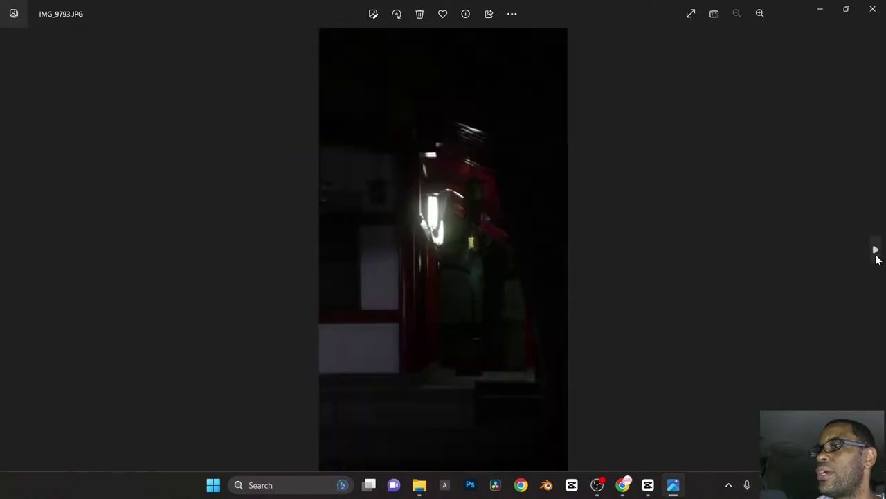
left_click(877, 256)
left_click(876, 256)
left_click(877, 256)
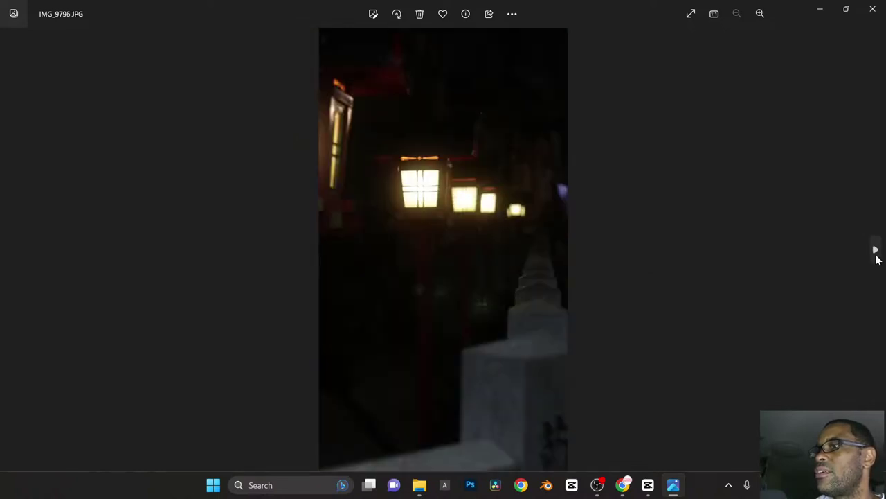
left_click(877, 256)
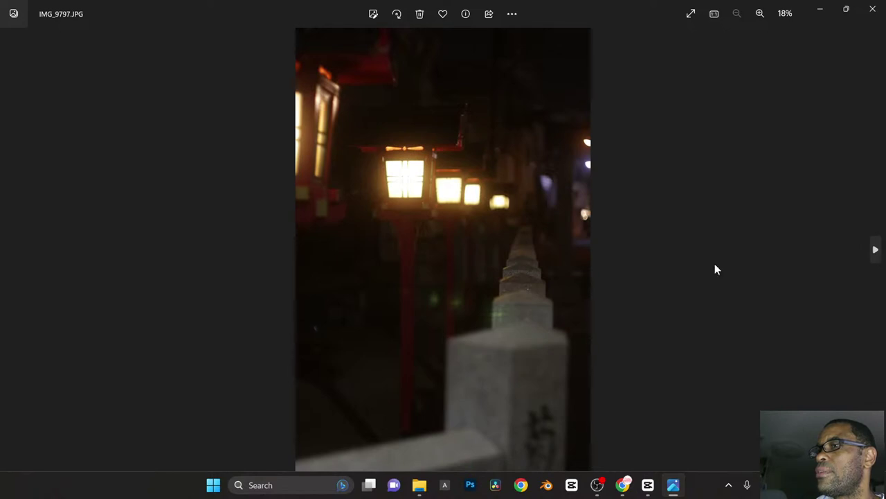
left_click(877, 252)
left_click(876, 254)
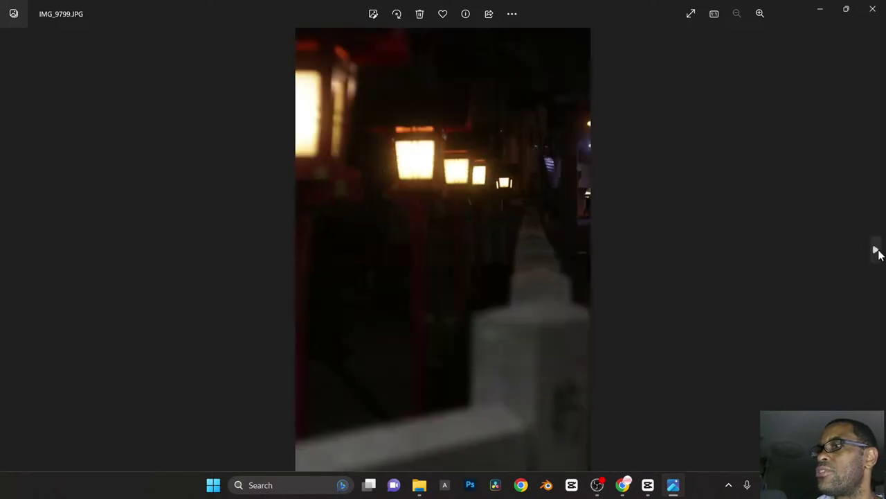
left_click(877, 254)
left_click(877, 253)
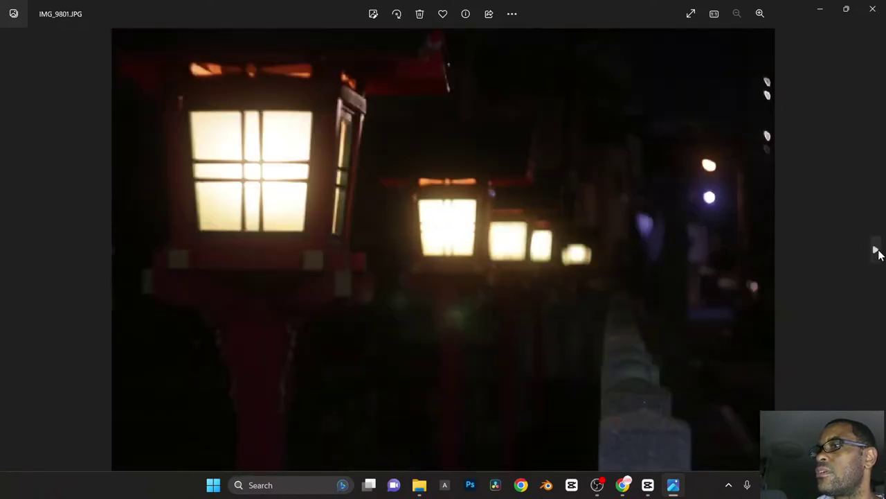
Step: Examine the pink and white blossom photos, from IMG_9802 to IMG_9811
left_click(876, 254)
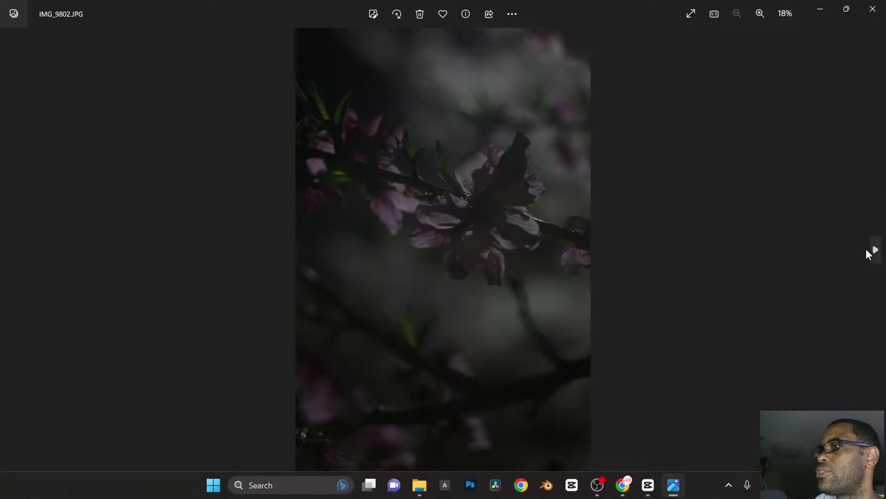
left_click(876, 254)
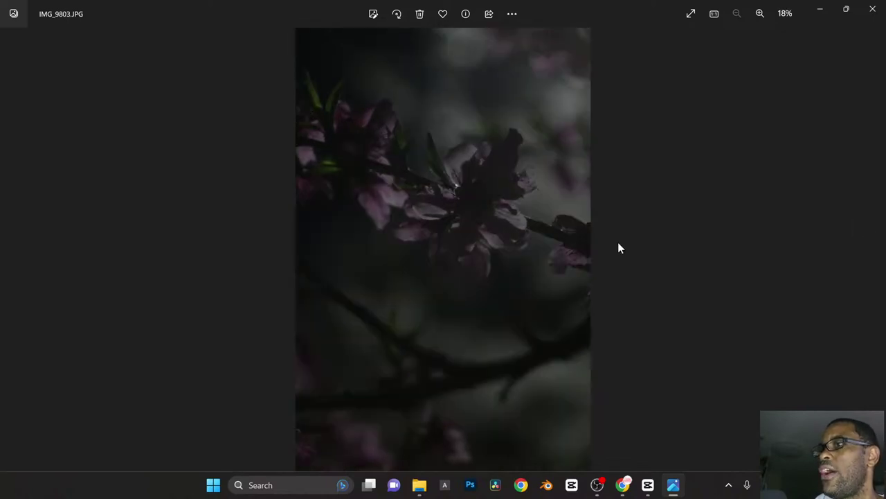
left_click(875, 252)
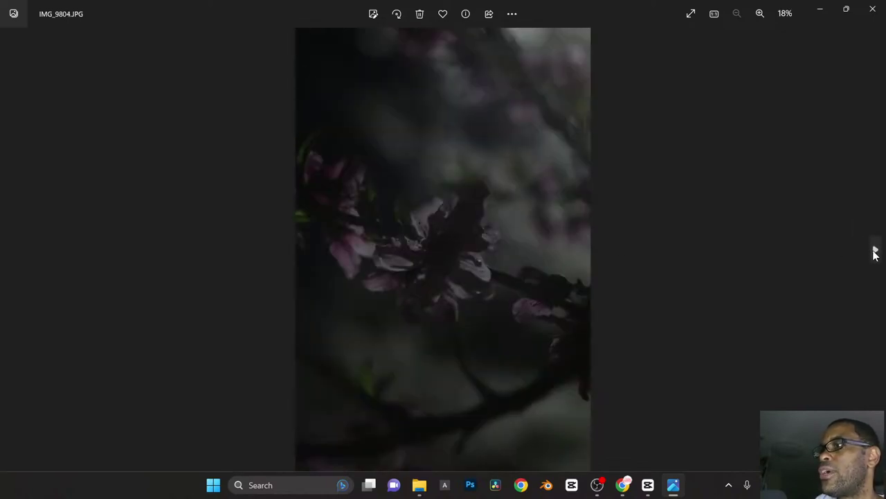
left_click(874, 252)
left_click(875, 252)
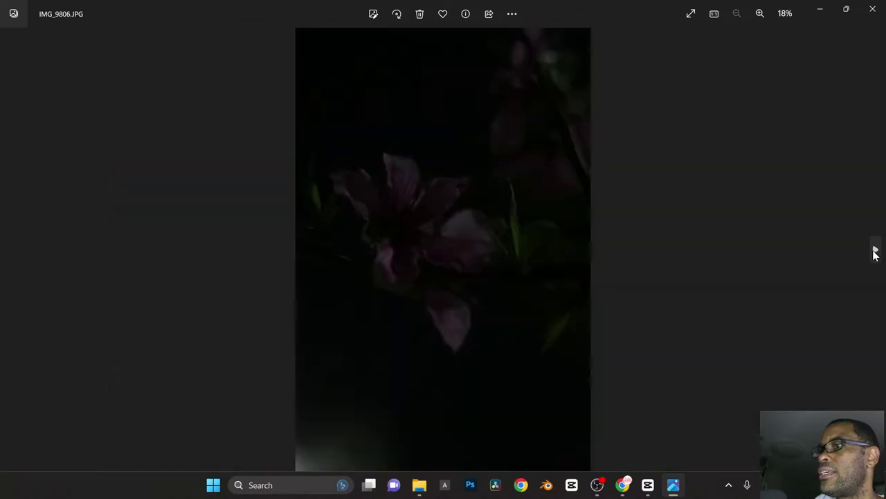
left_click(875, 252)
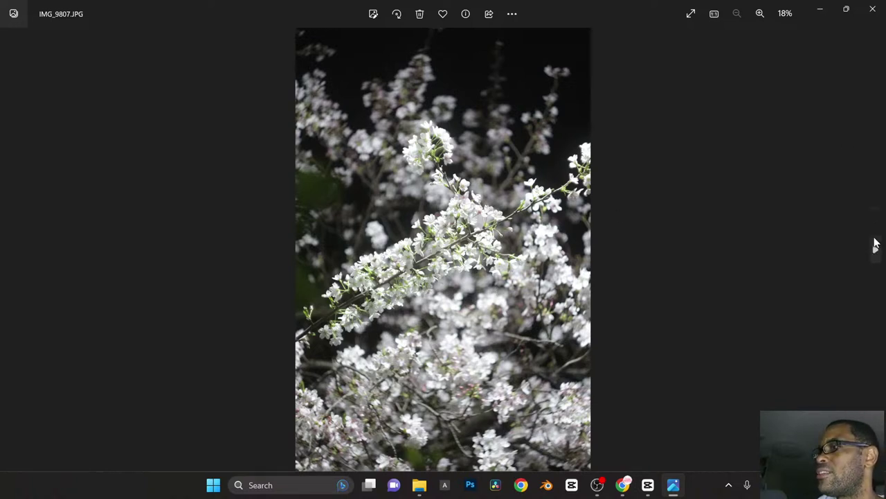
left_click(876, 251)
left_click(876, 250)
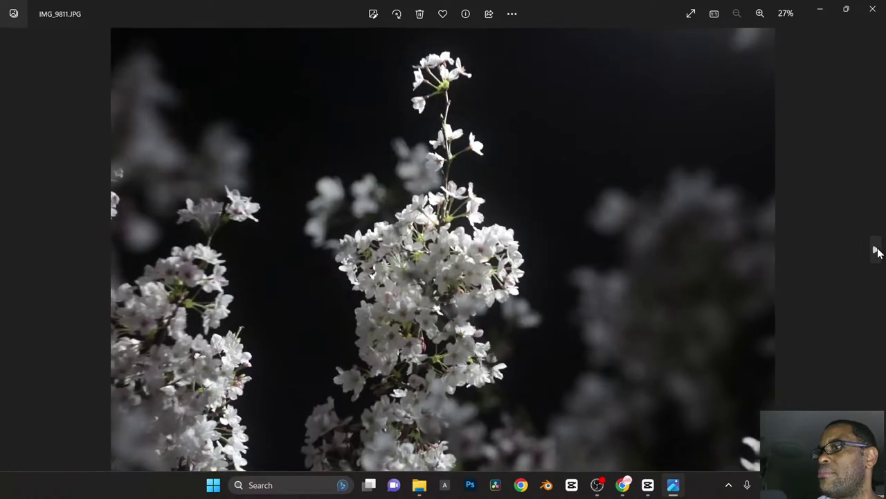
Step: View the remaining photos of the dark street and the lit apartment building, continuing to the karaoke sign video MVI_9753
left_click(876, 250)
left_click(876, 251)
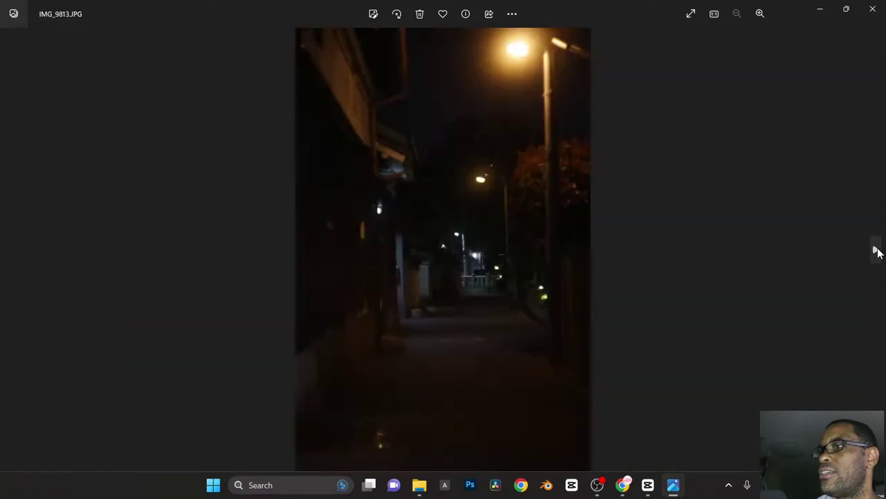
left_click(875, 251)
left_click(876, 251)
left_click(876, 251)
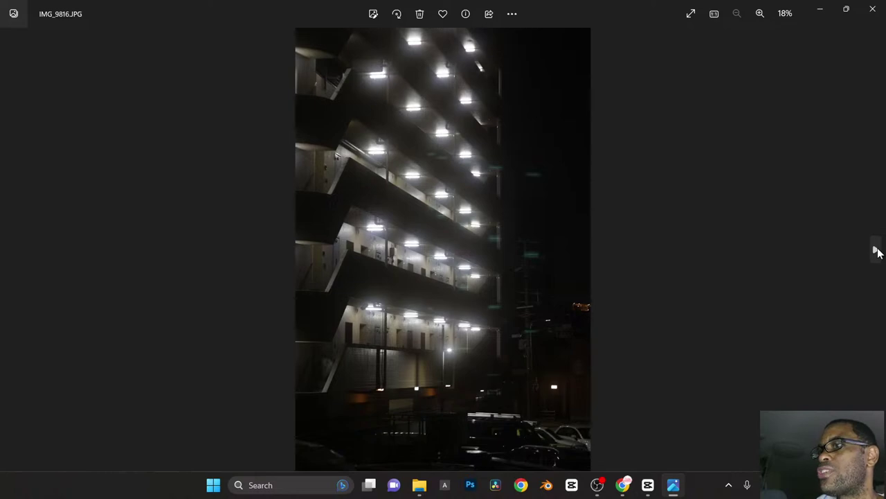
left_click(876, 250)
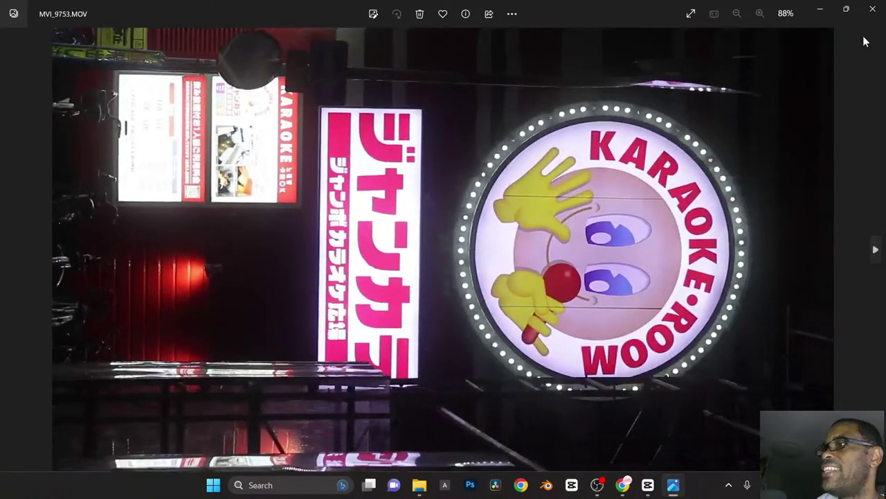
Step: Close the karaoke sign video and find the NIGTH WALK_V1 video in the 4-1-nightwalk folder under REELS
left_click(872, 9)
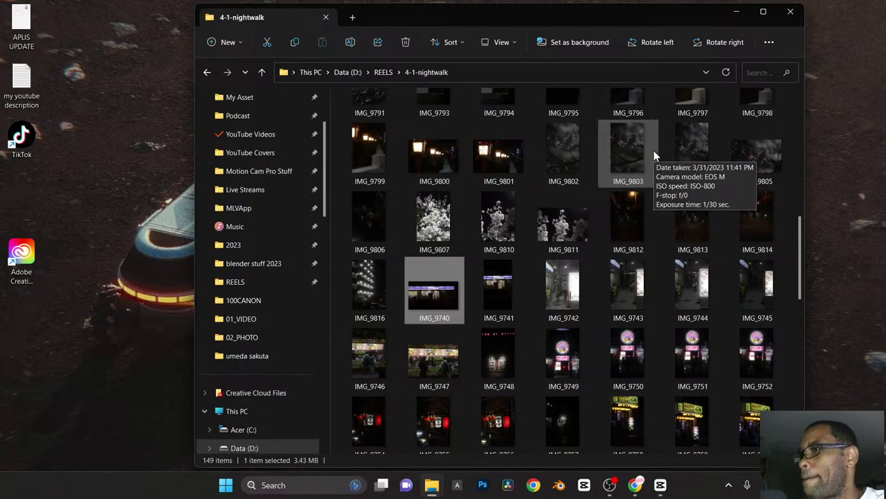
scroll(721, 410, "down", 5)
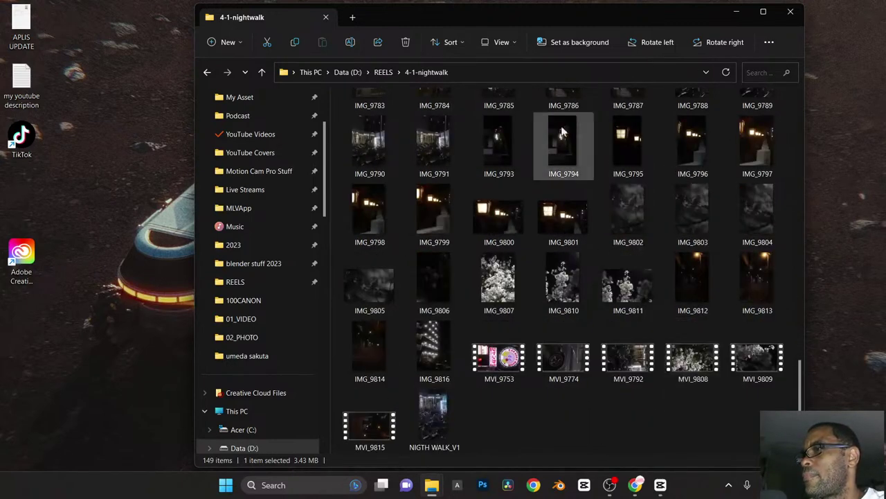
left_click(383, 72)
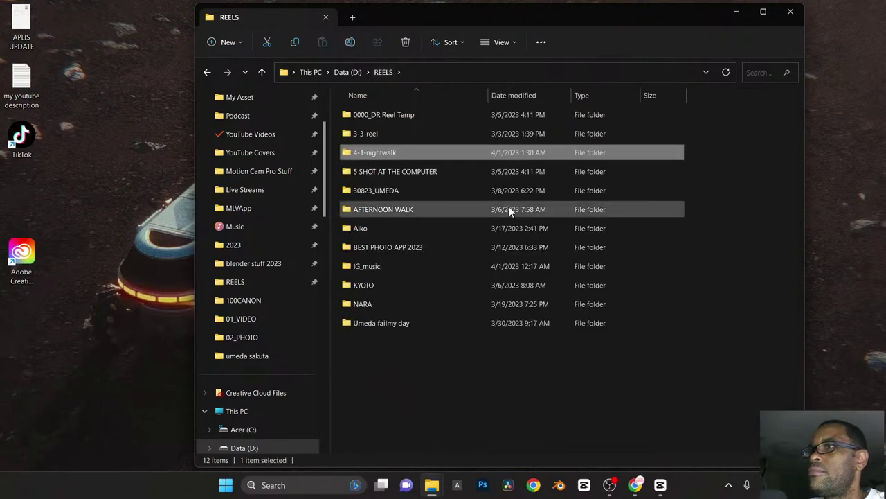
double_click(360, 154)
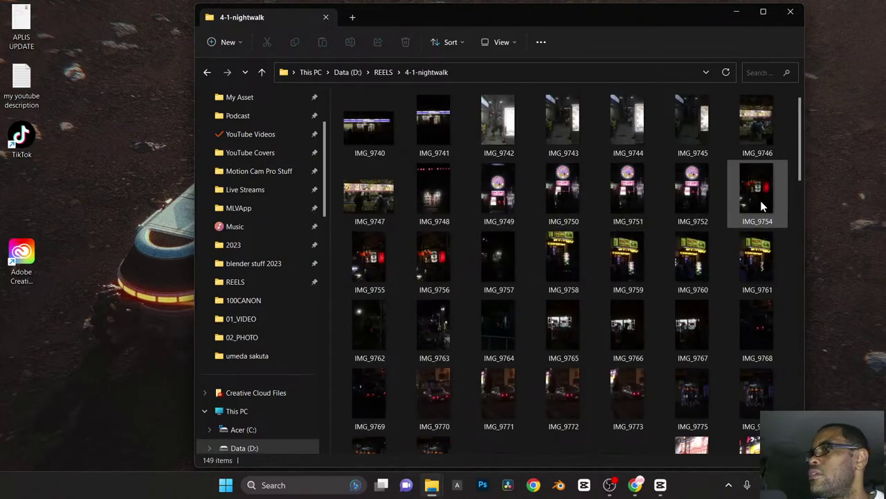
scroll(762, 208, "down", 3)
scroll(756, 224, "down", 5)
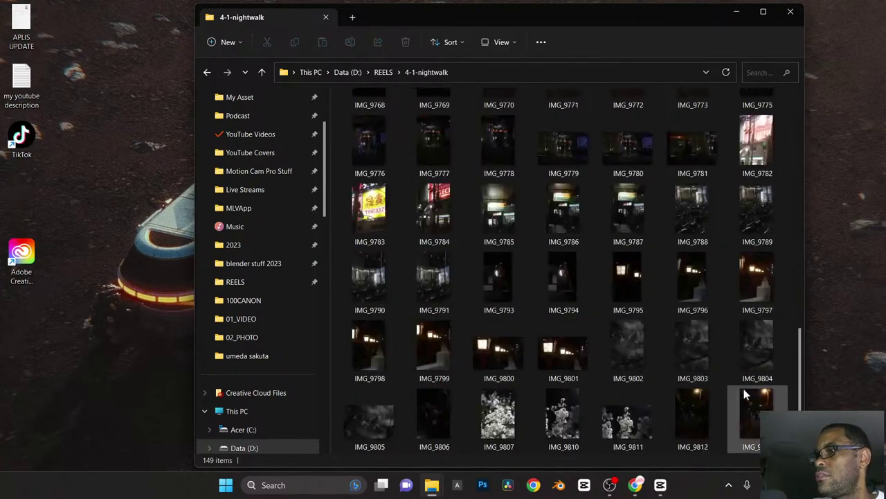
Step: Play the NIGTH WALK_V1 video in a maximized player window and close the player after watching
double_click(441, 414)
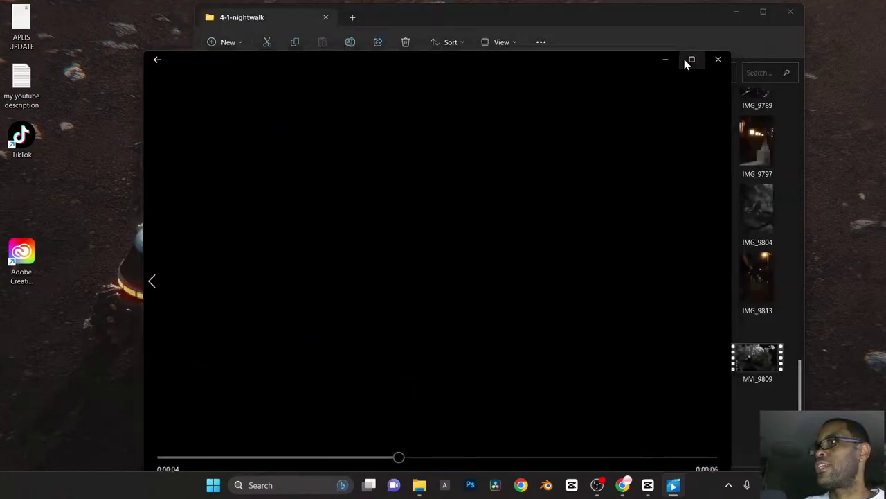
left_click(686, 61)
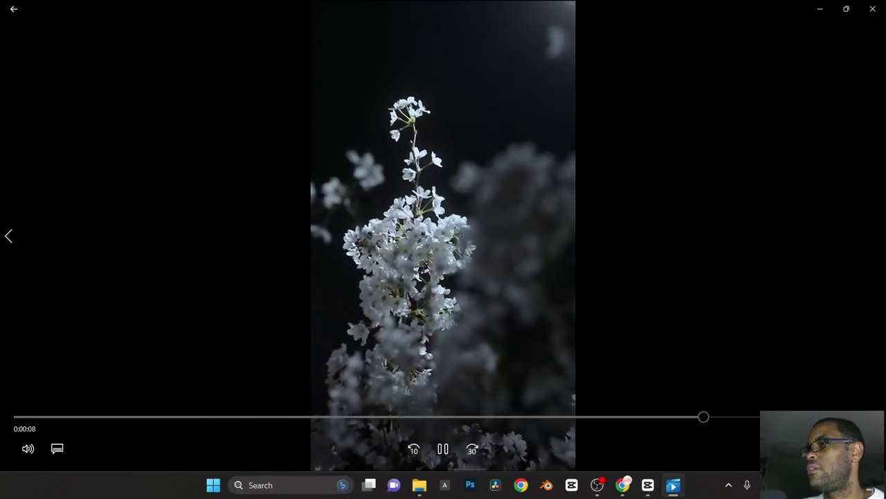
left_click(858, 449)
left_click(837, 390)
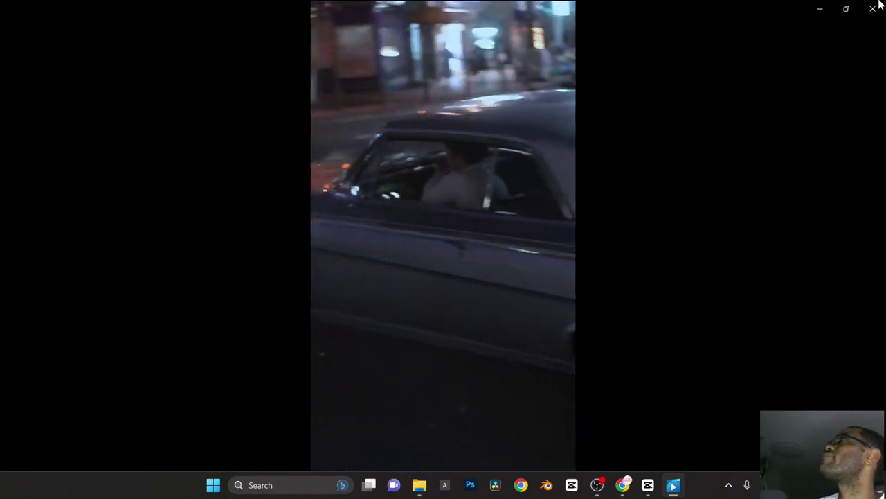
left_click(873, 8)
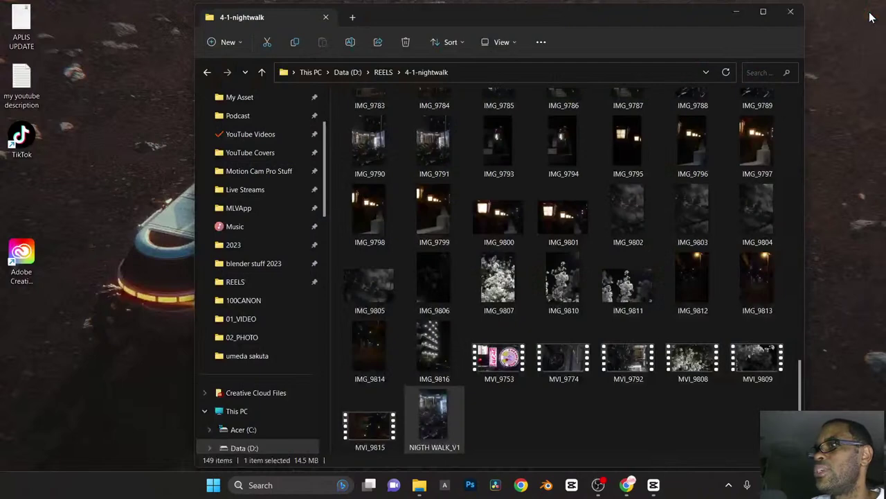
Step: Close the 4-1-nightwalk folder window and switch to the YouTube live chat pop-out in Chrome, maximized
left_click(792, 13)
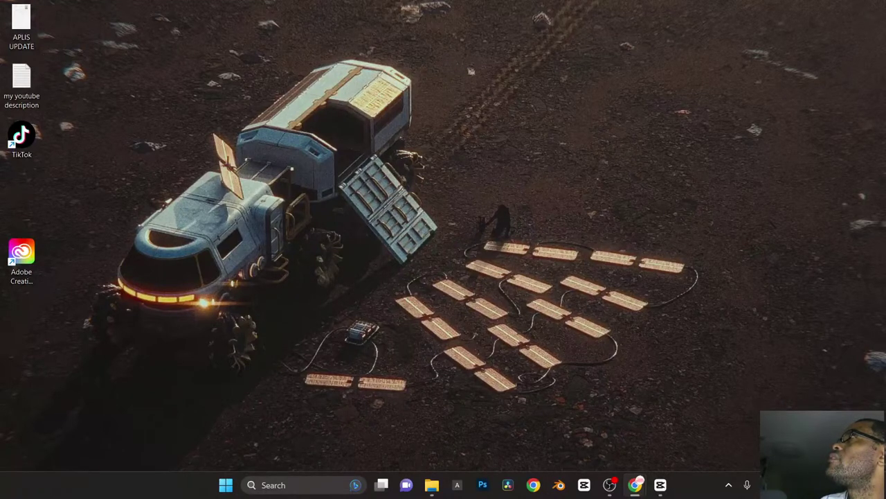
key("alt+Tab")
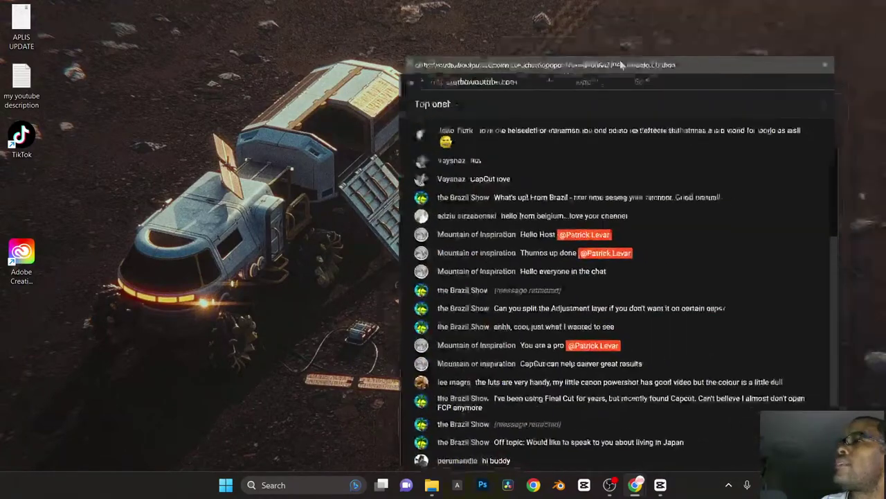
left_click(682, 37)
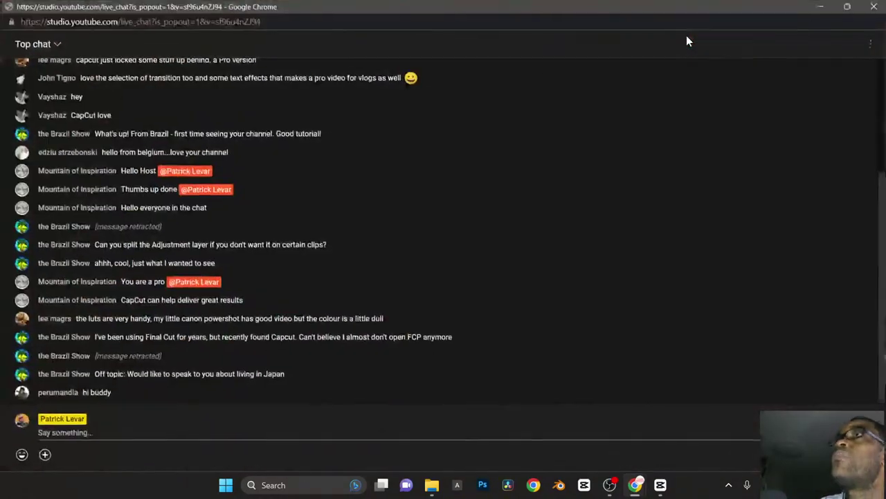